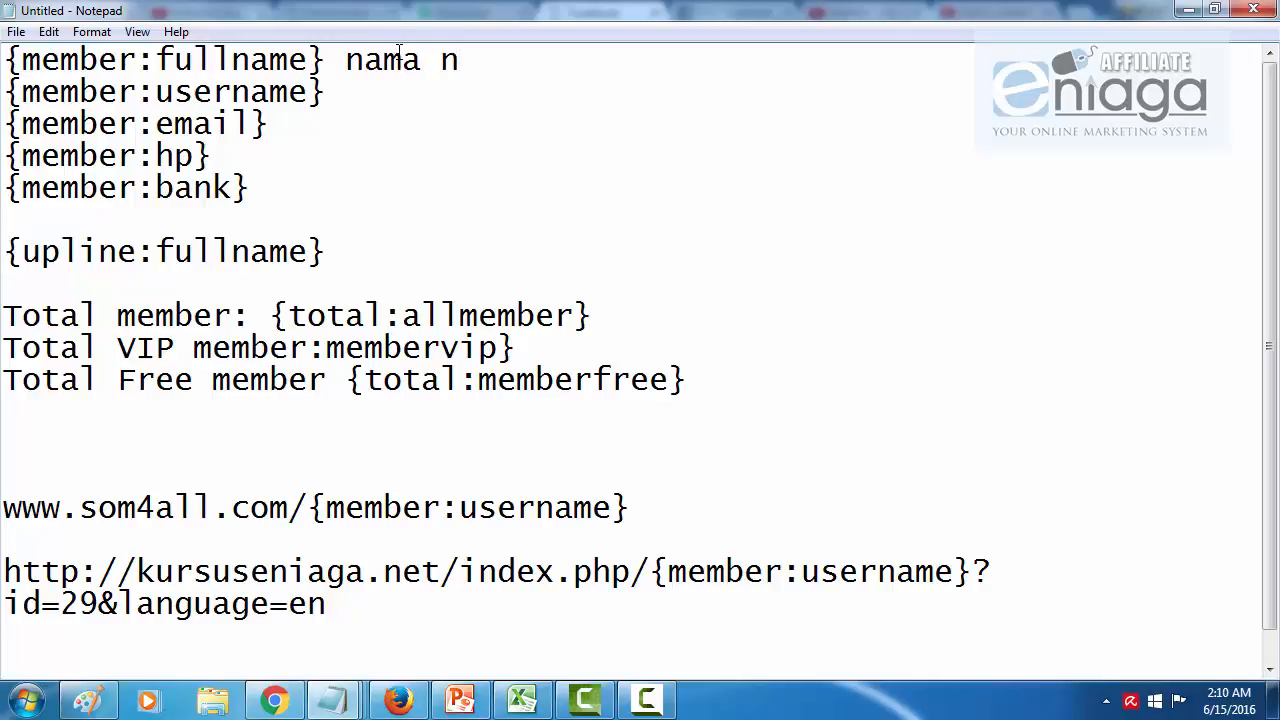
Step: Fix the fullname note to read 'nama penuh', then minimise Notepad
key(BackSpace)
text(penuh)
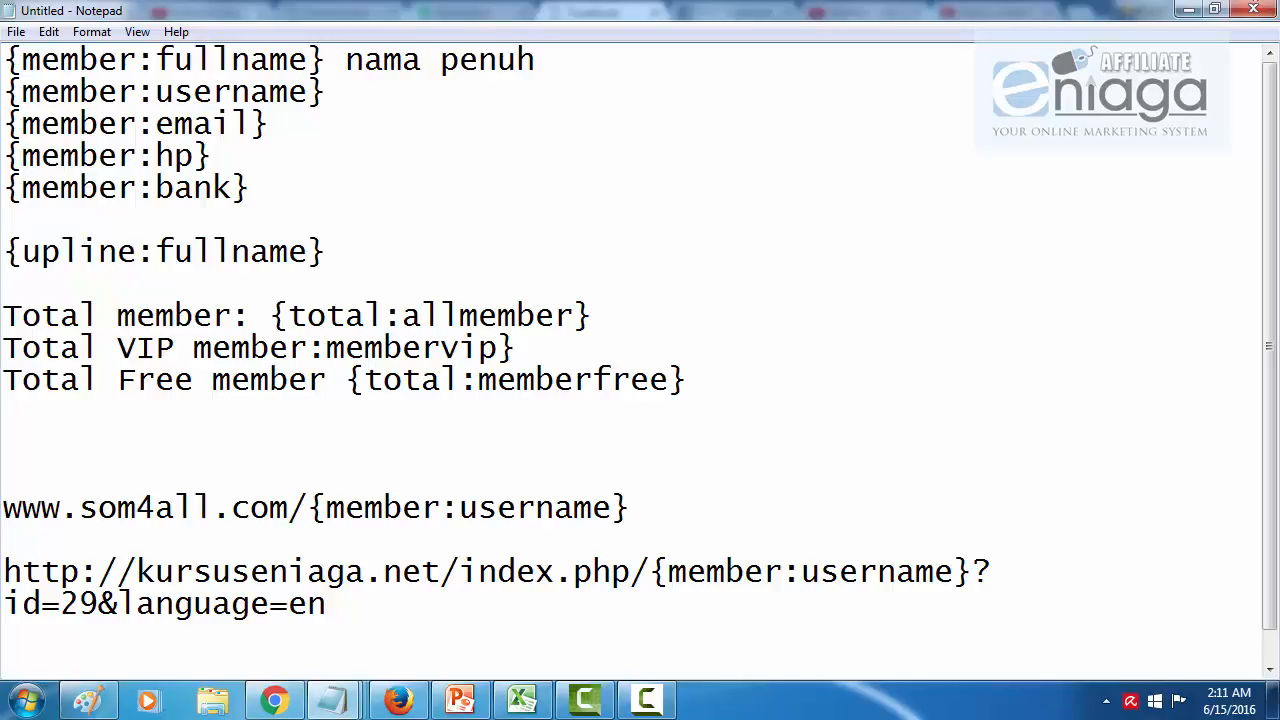
click(1187, 9)
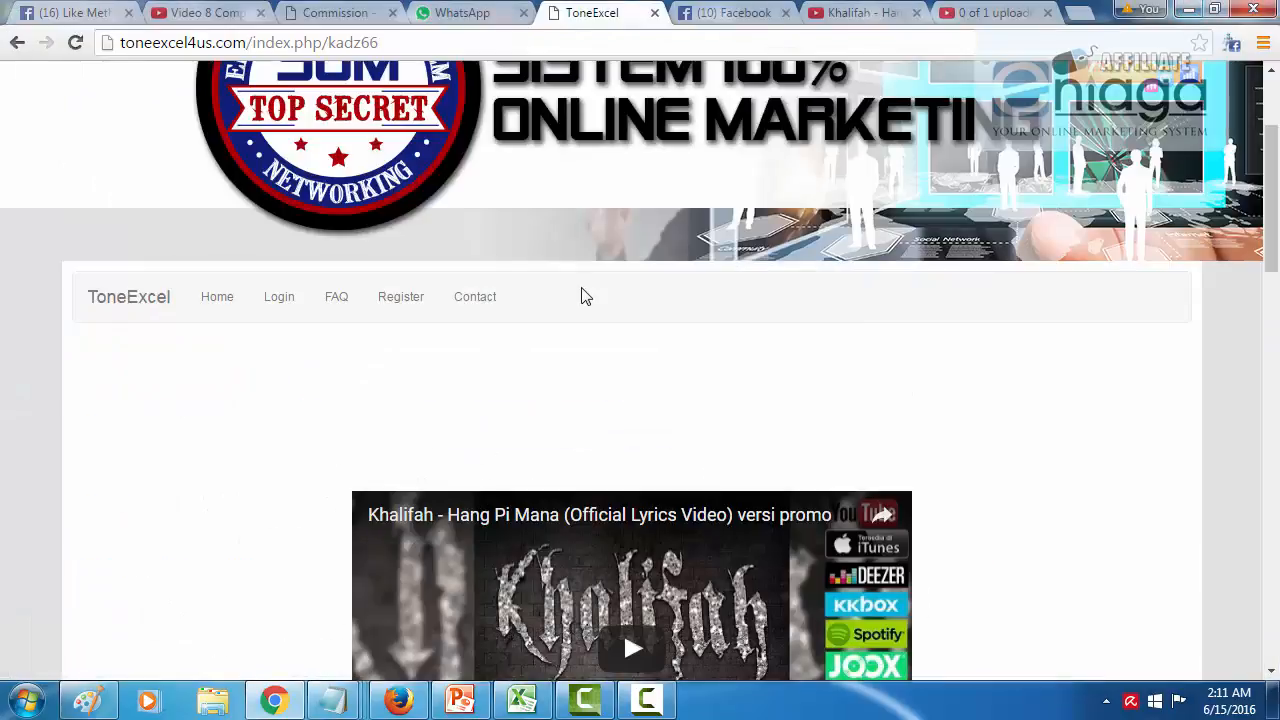
Step: View the member's Register form down to its Fullname field, then return to the shortcode notes
click(401, 300)
scroll(405, 317, down, 5)
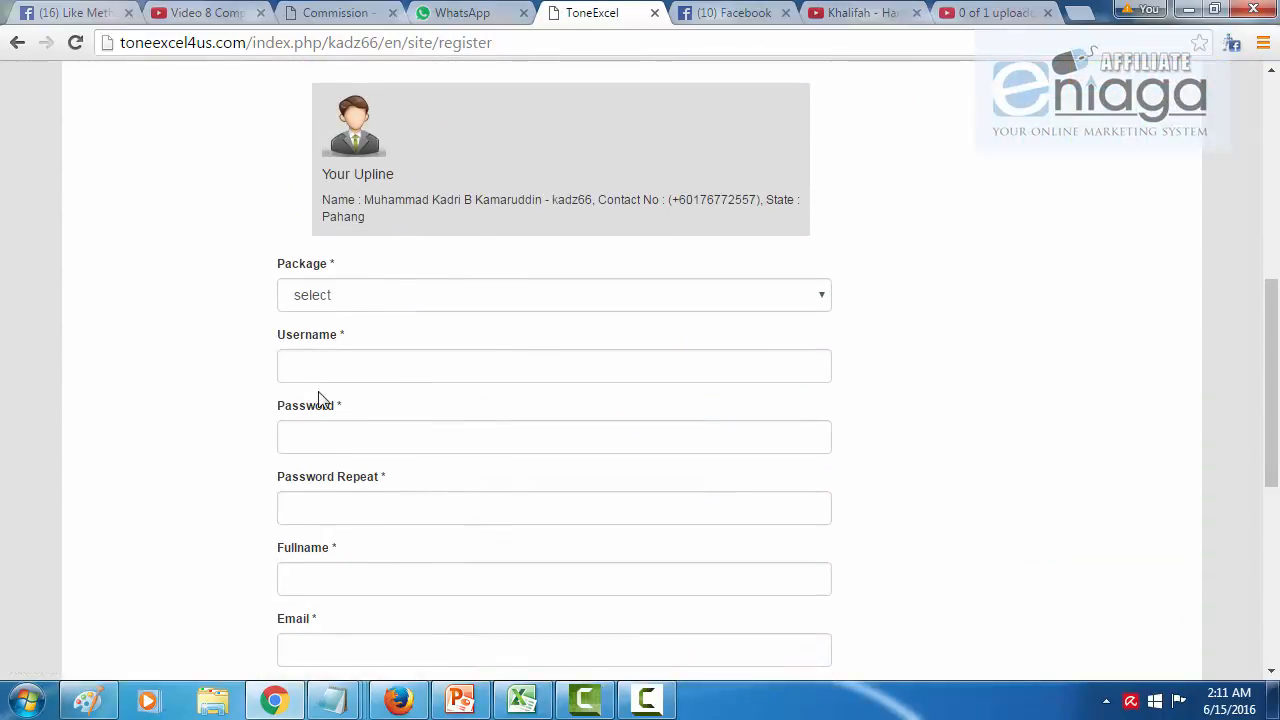
drag(345, 550, 220, 543)
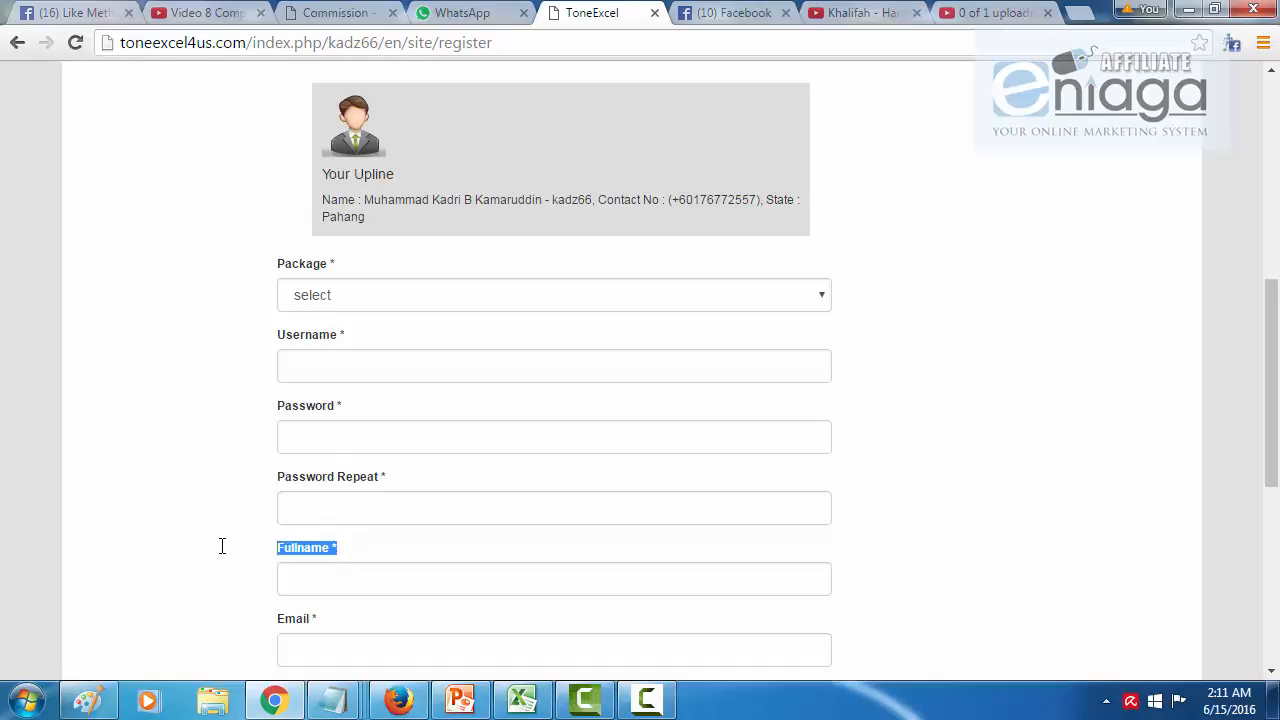
mouse_move(333, 706)
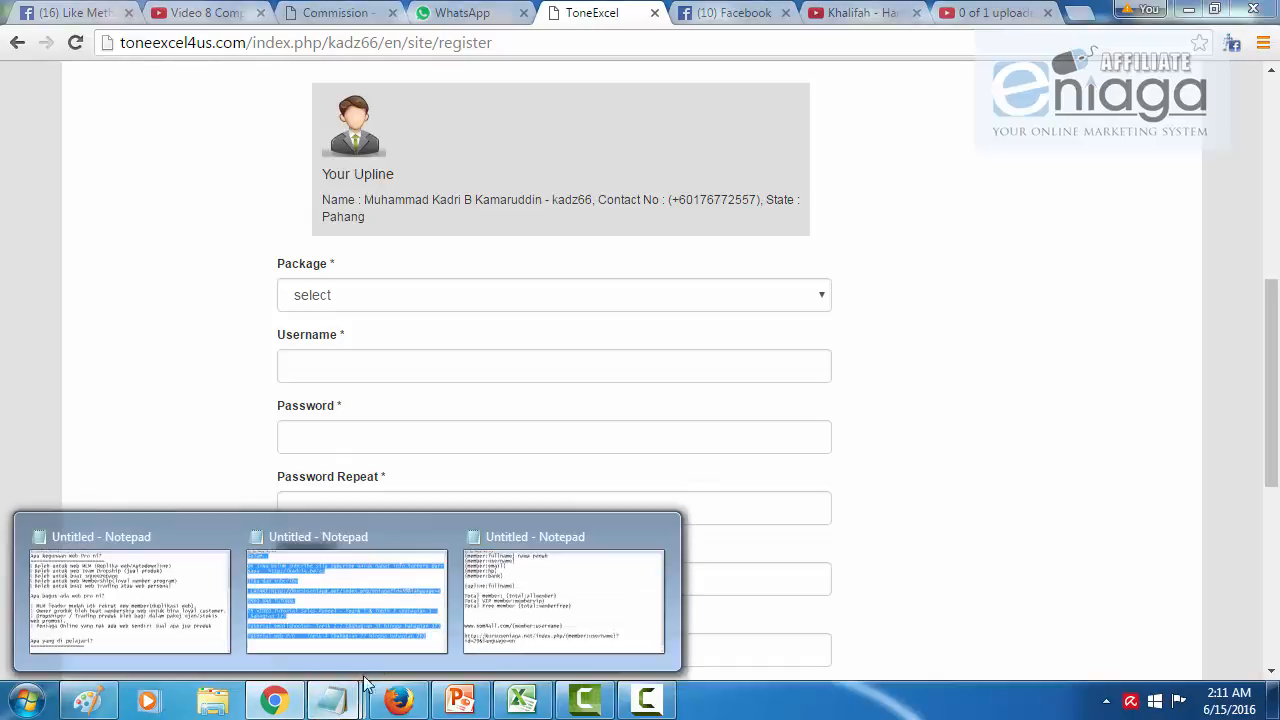
click(489, 617)
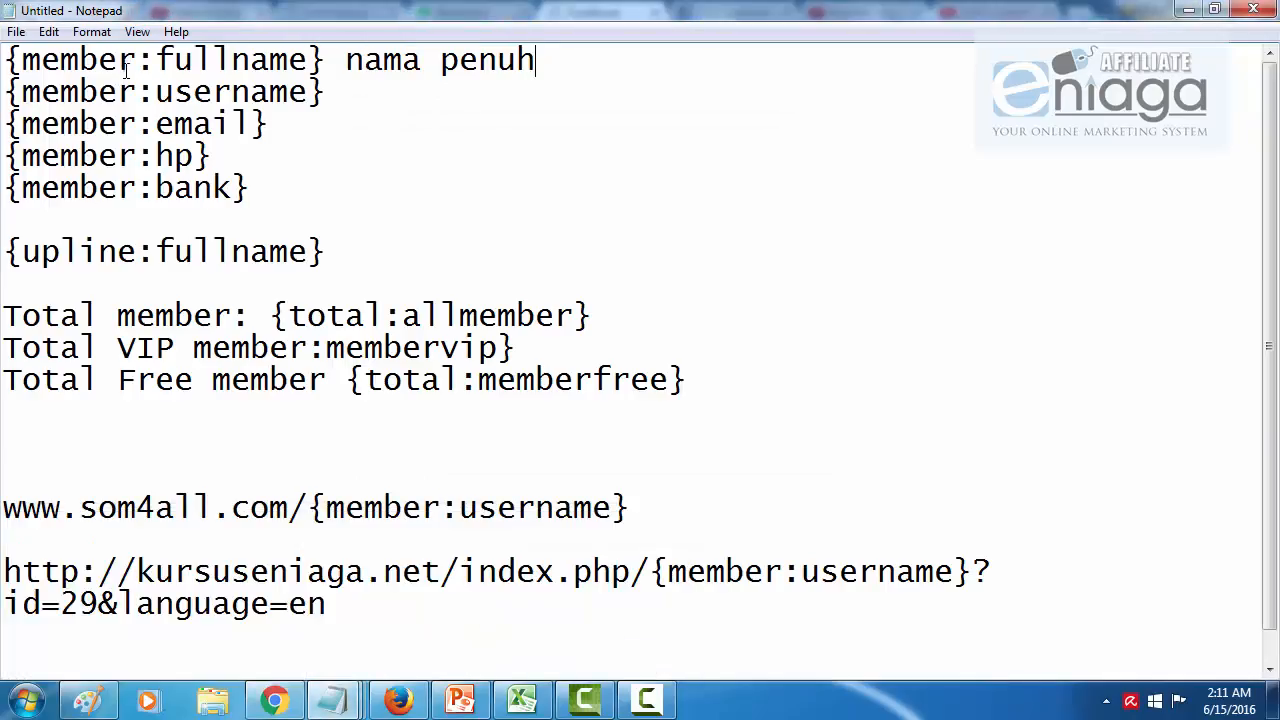
Step: Add '=' before 'nama penuh' and label the username shortcode '= username'
drag(154, 62, 138, 62)
click(338, 55)
text(=)
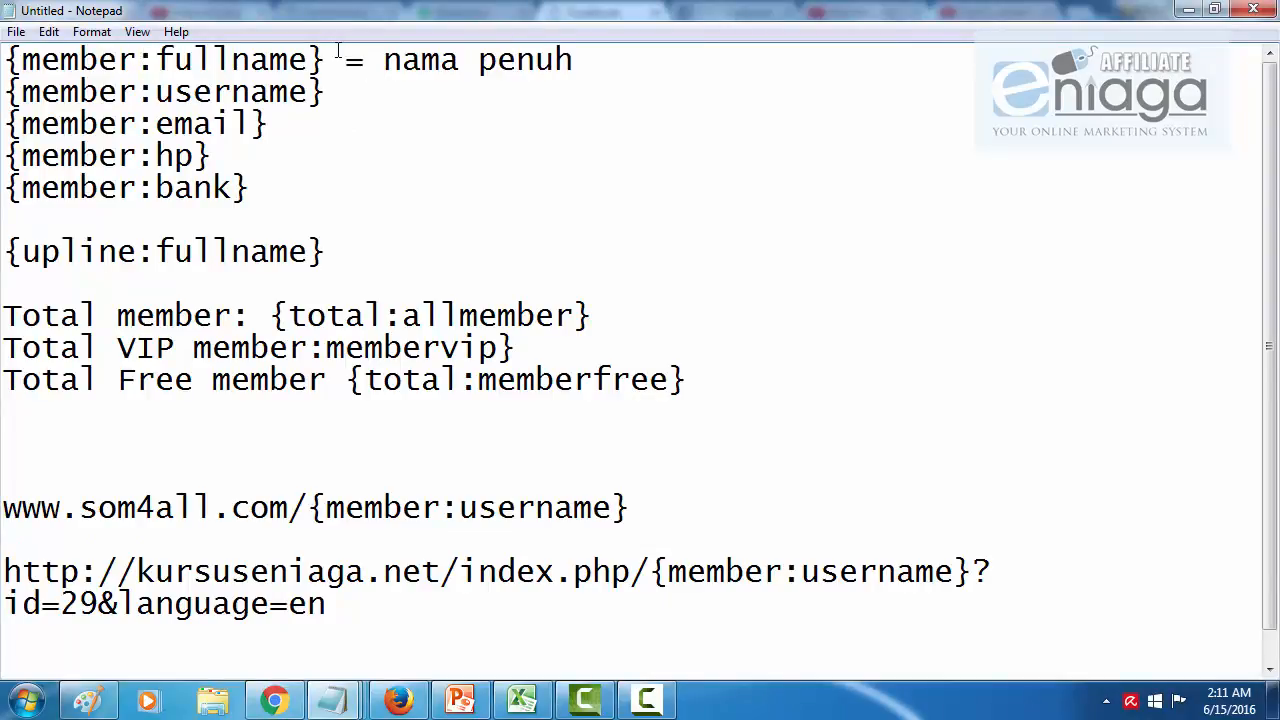
drag(326, 58, 6, 57)
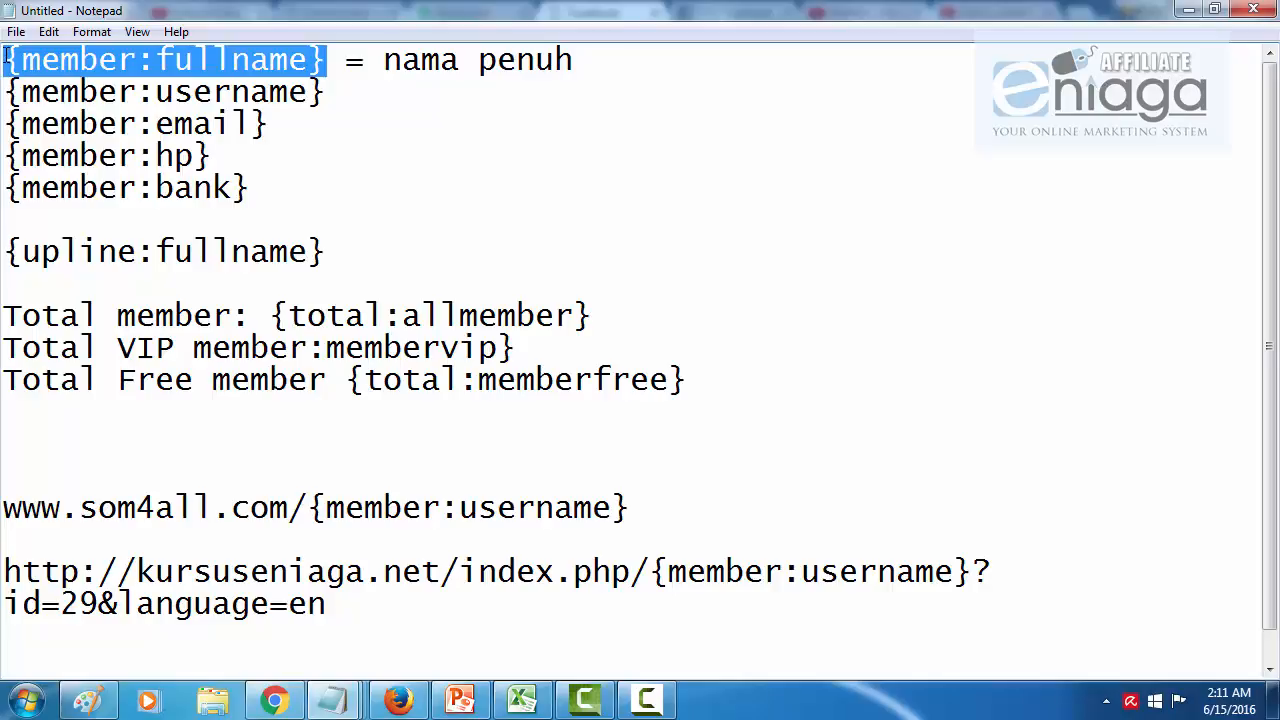
click(394, 100)
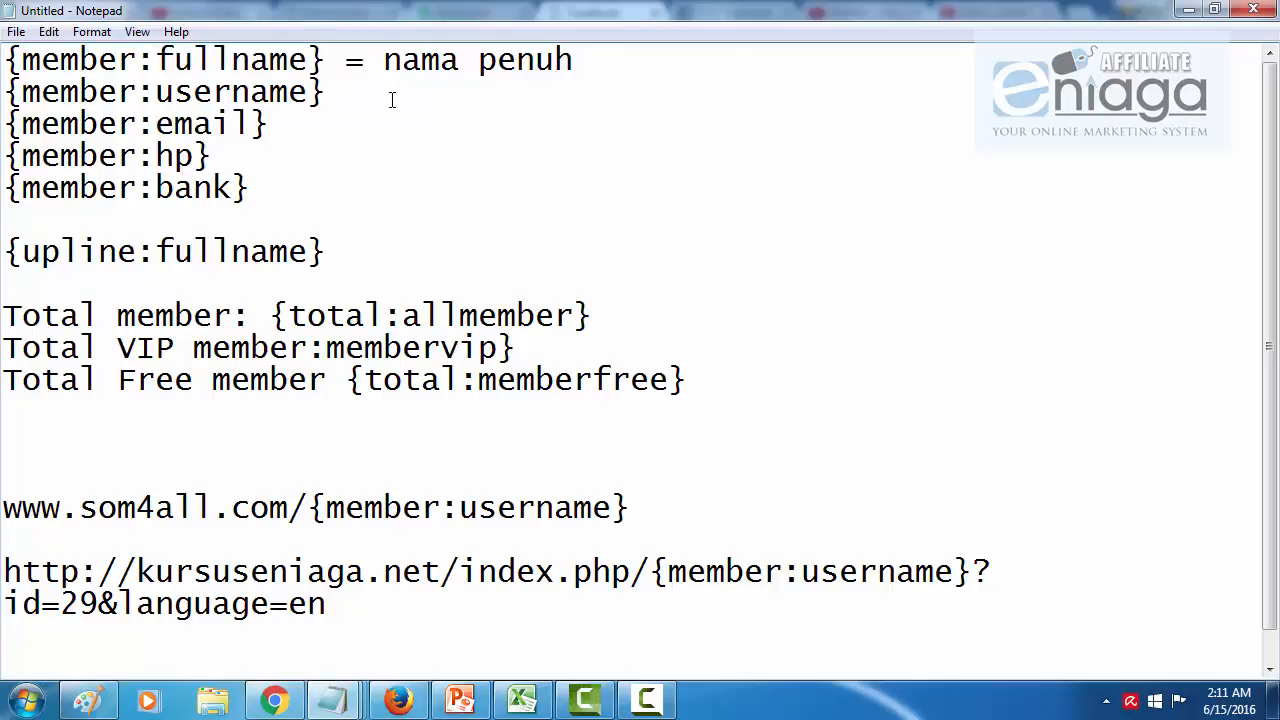
text(= username)
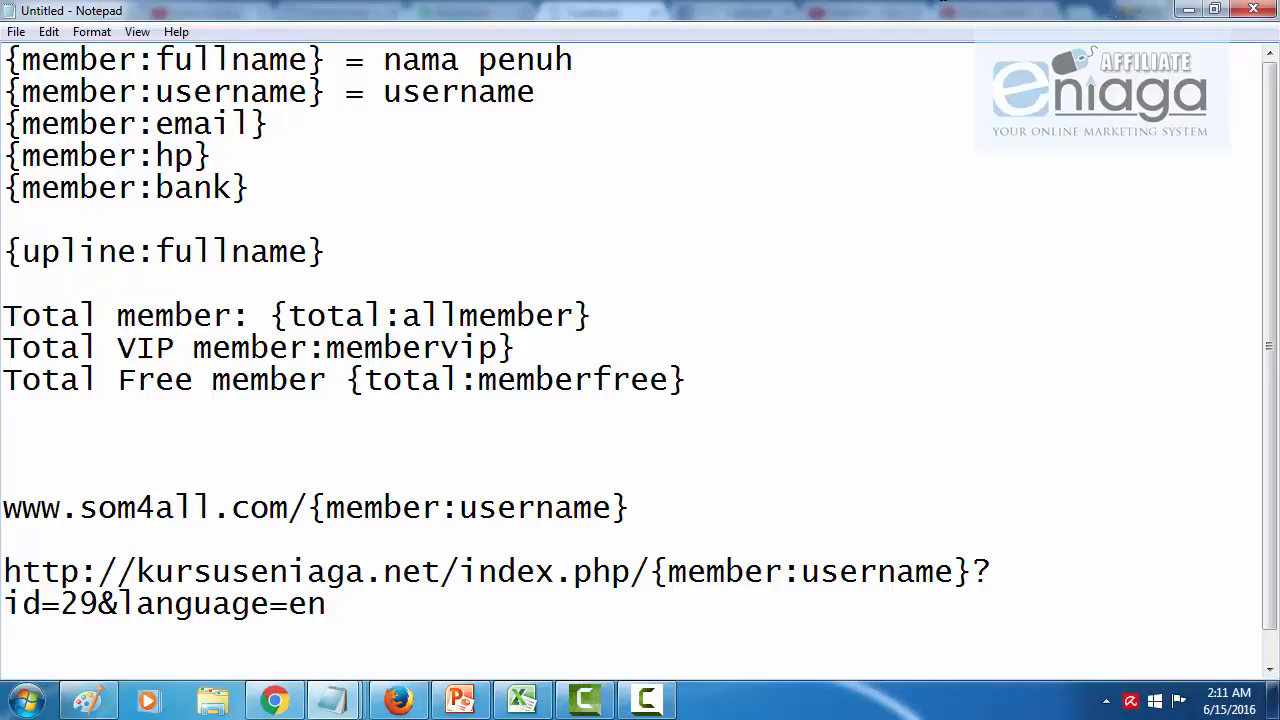
Step: Check the registration form's Username field, then bring the shortcode notes back
click(1189, 9)
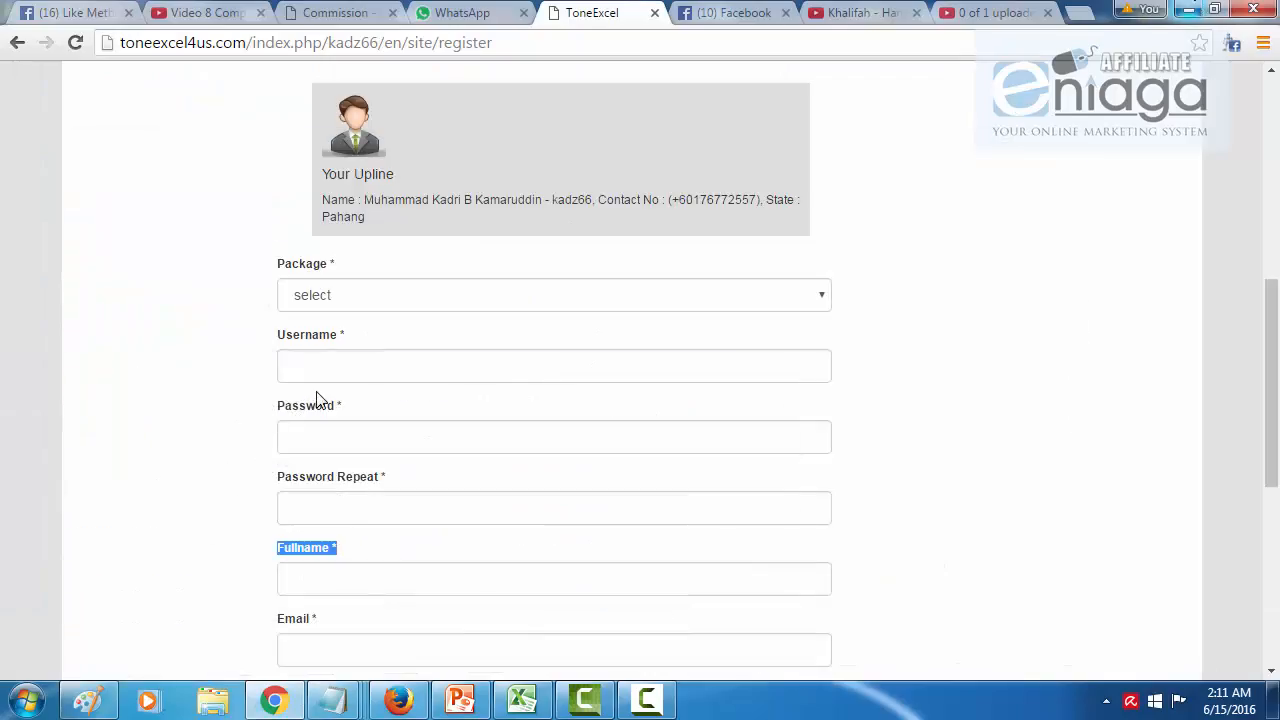
click(331, 355)
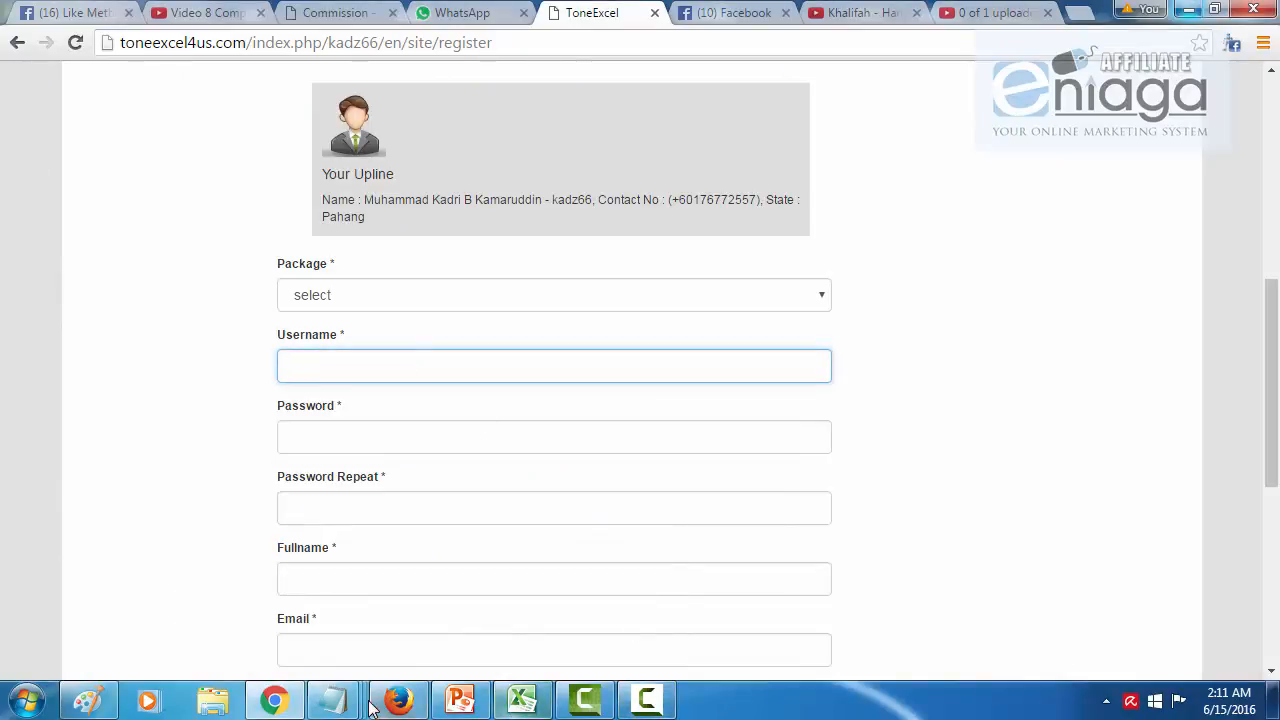
click(331, 700)
click(468, 622)
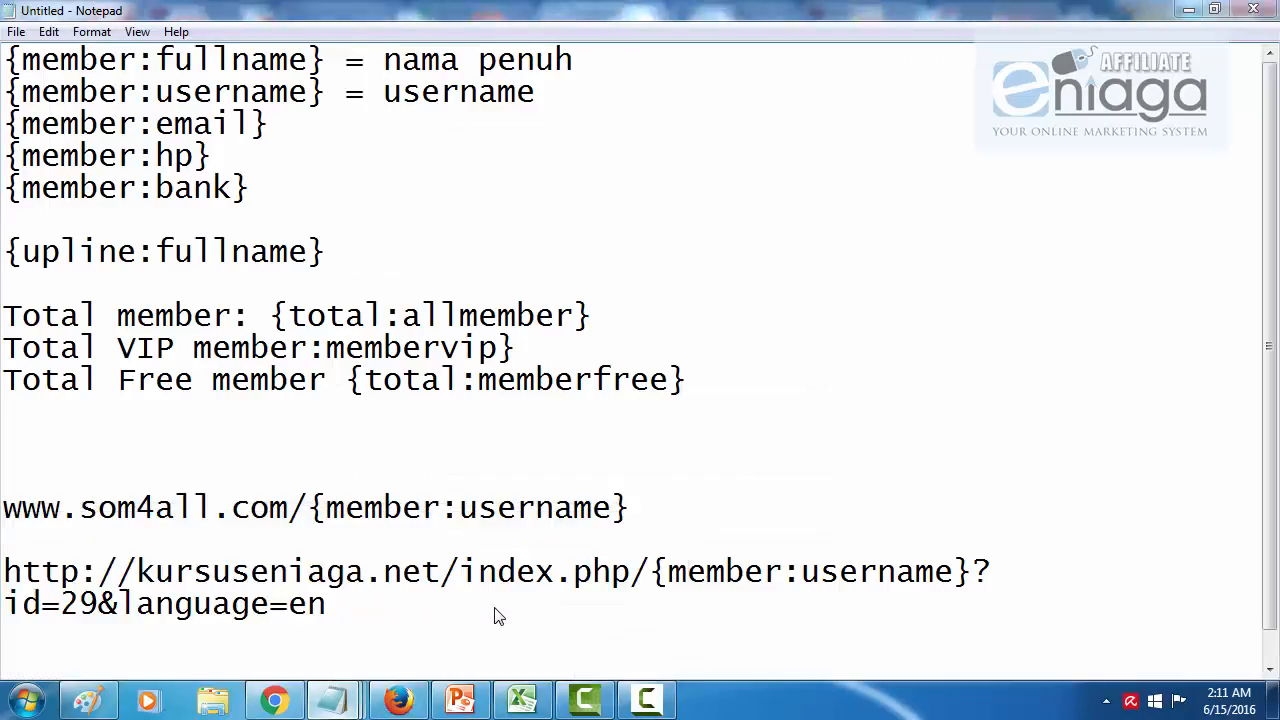
Step: Label the email, hp and bank shortcodes '= email', '= no tel' and '= no bank', then minimise Notepad
click(327, 125)
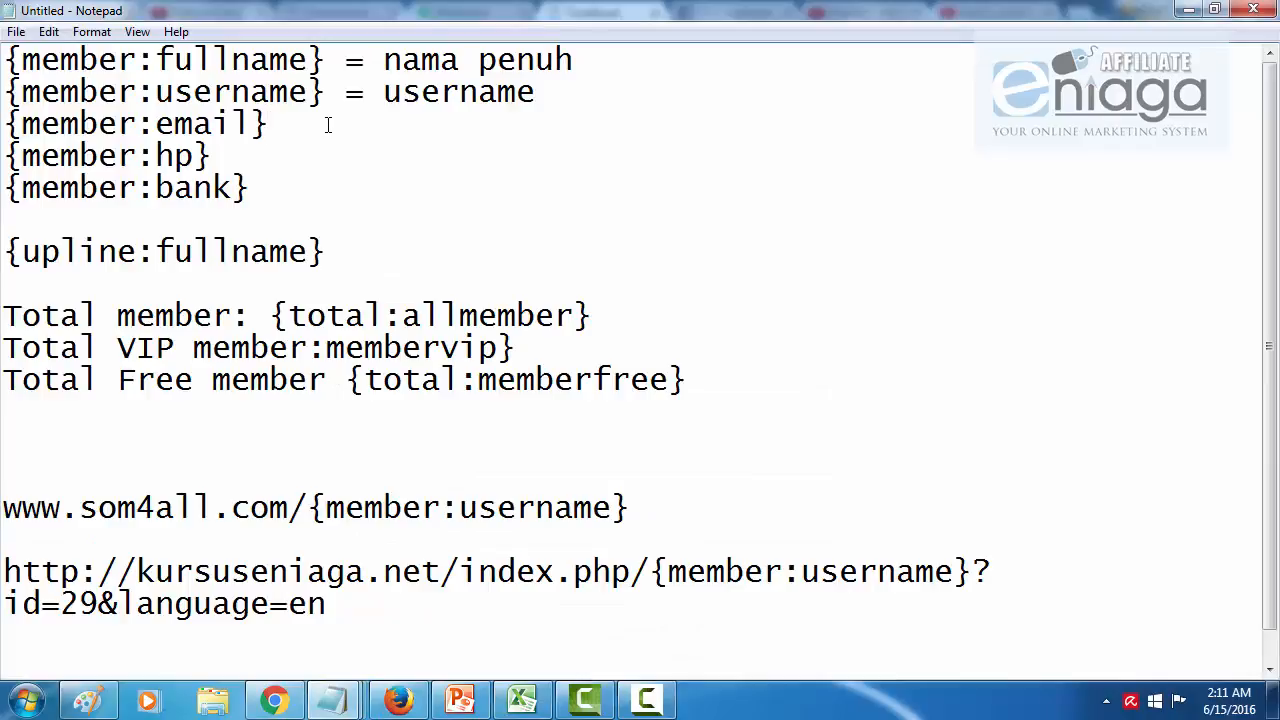
text(= )
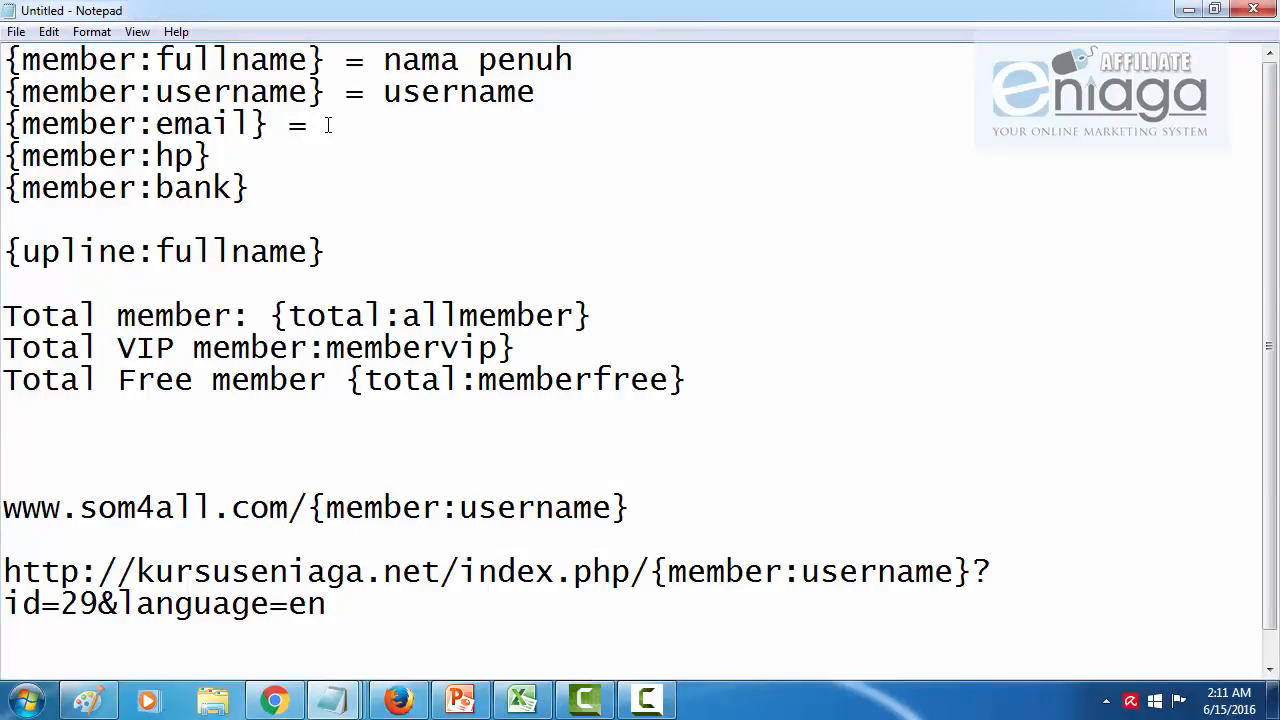
text(email)
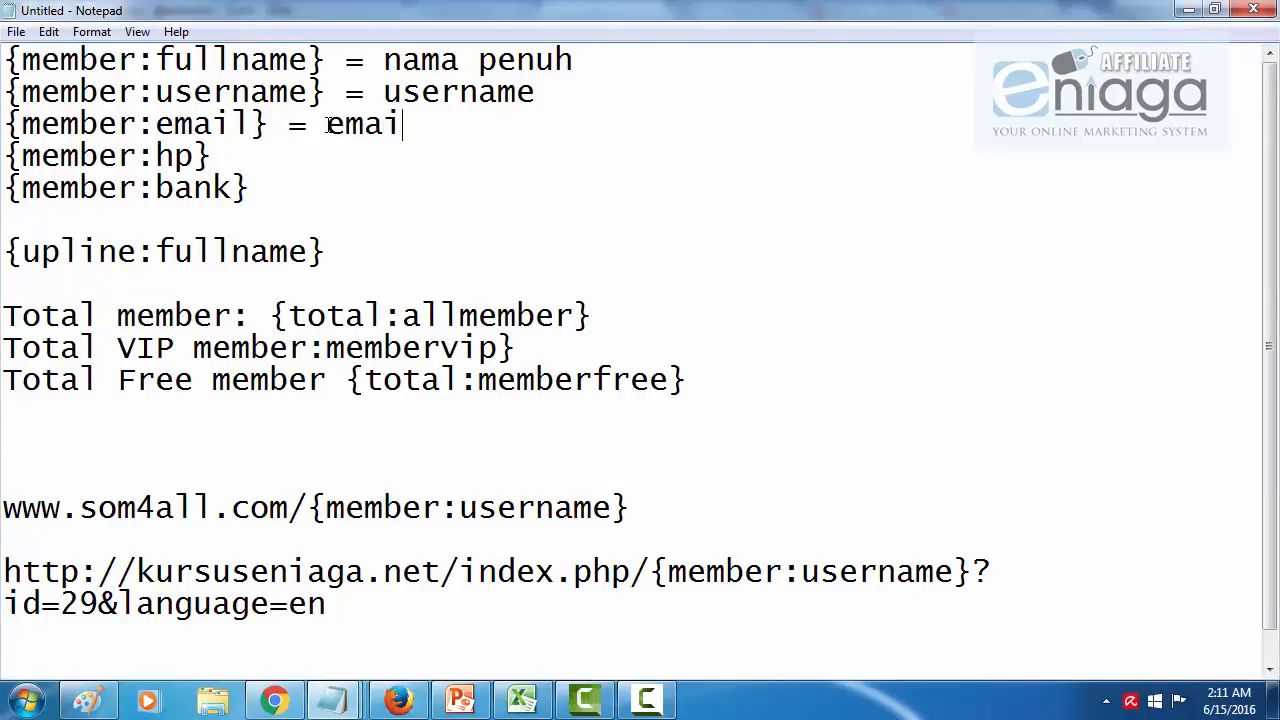
click(328, 147)
text(= no tel)
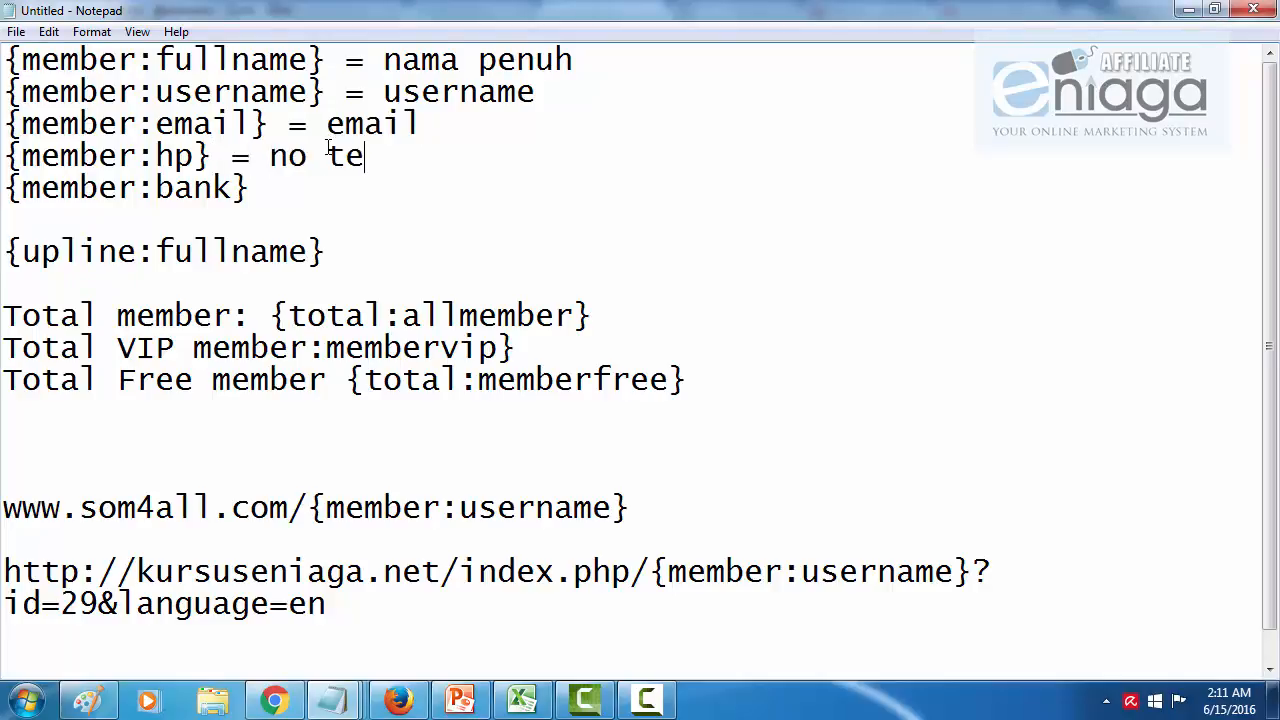
click(333, 189)
text(= no bank)
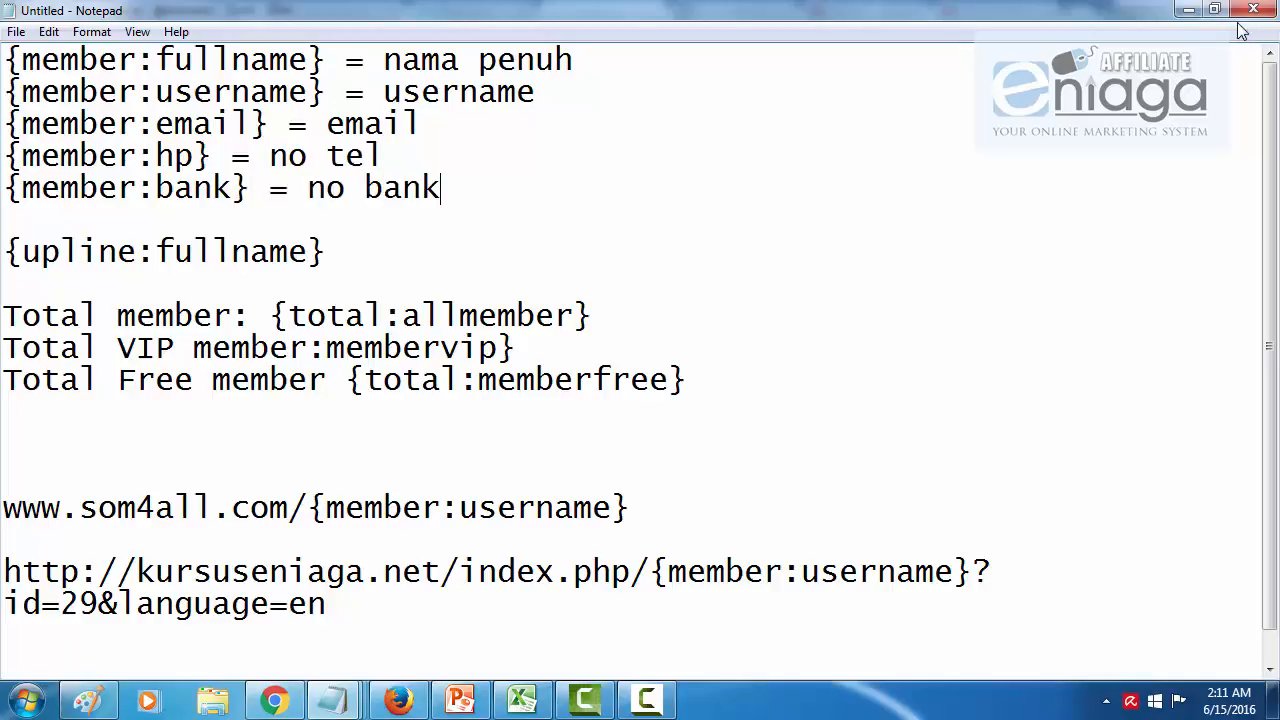
click(1188, 10)
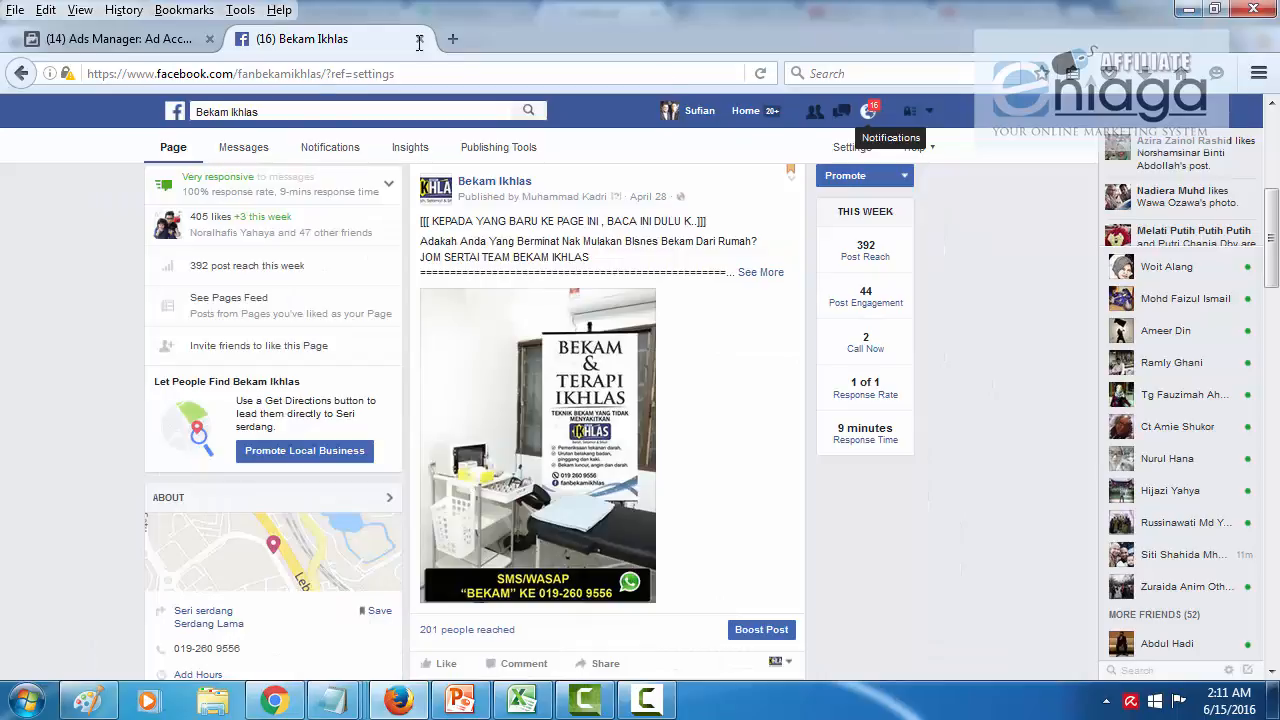
Step: Scroll the register form down to the Bank field and Submit Form, then return to the notes
click(1189, 12)
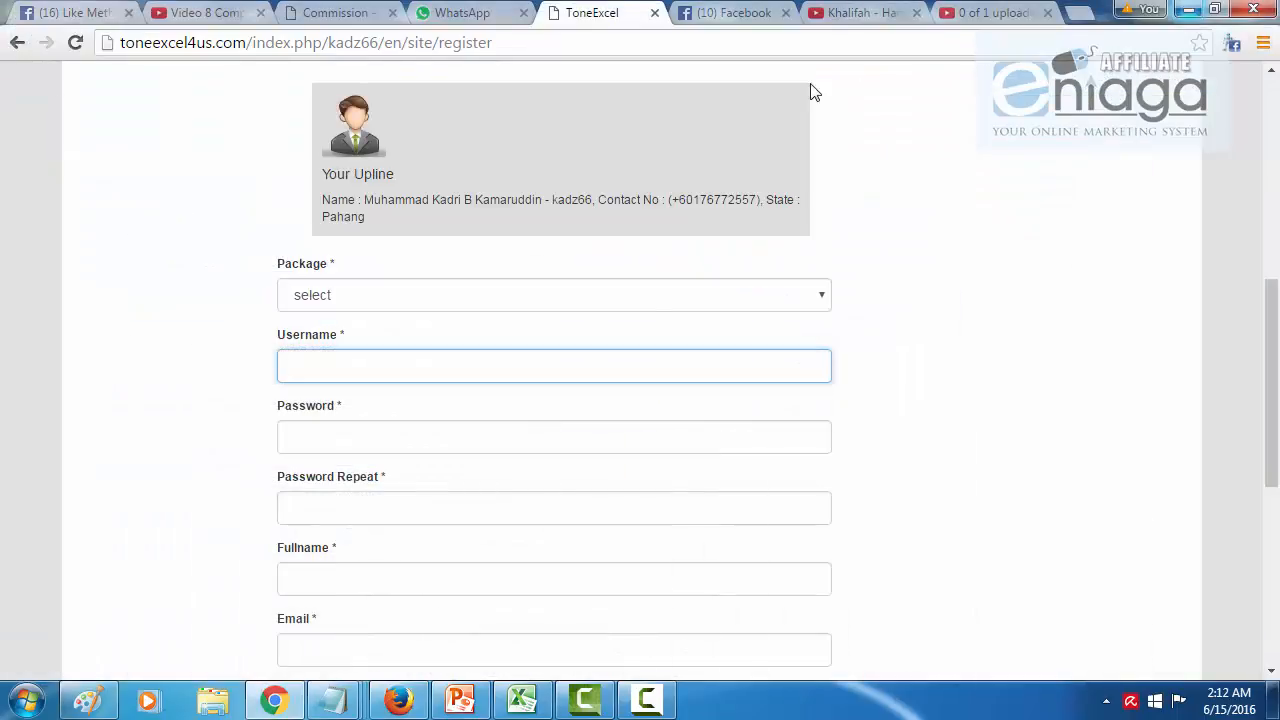
scroll(651, 326, down, 3)
scroll(908, 317, down, 2)
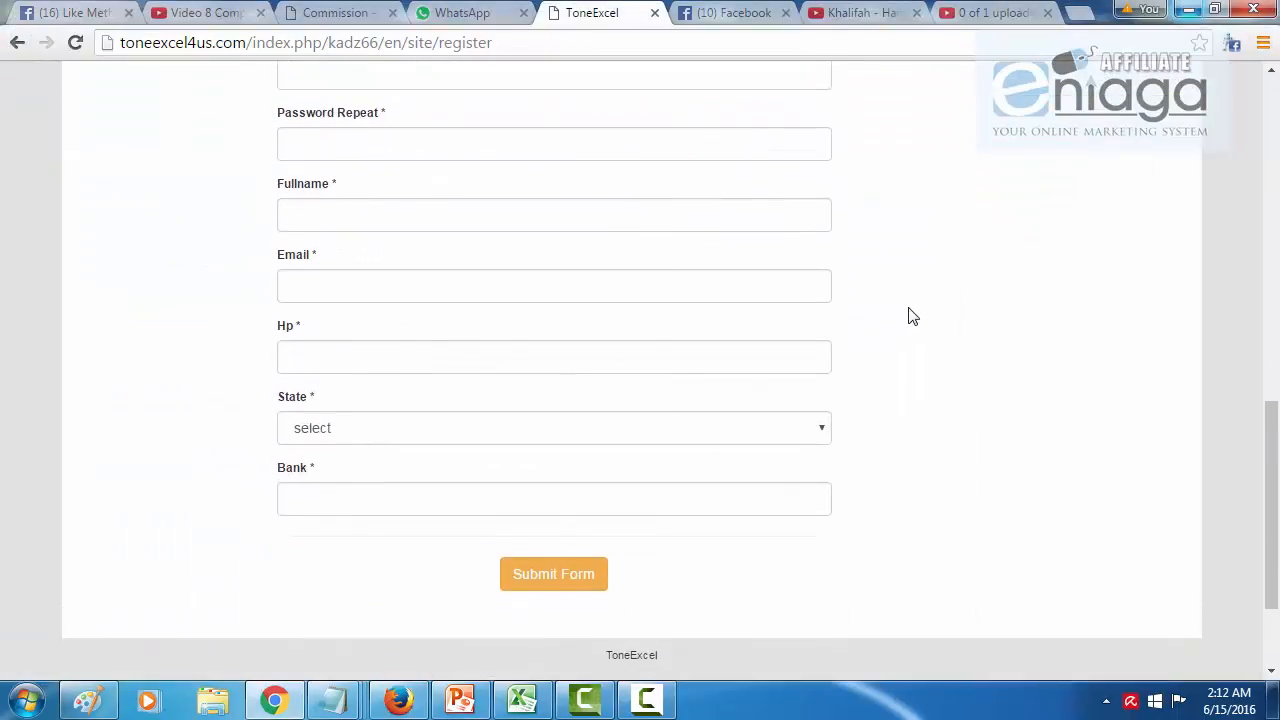
click(348, 469)
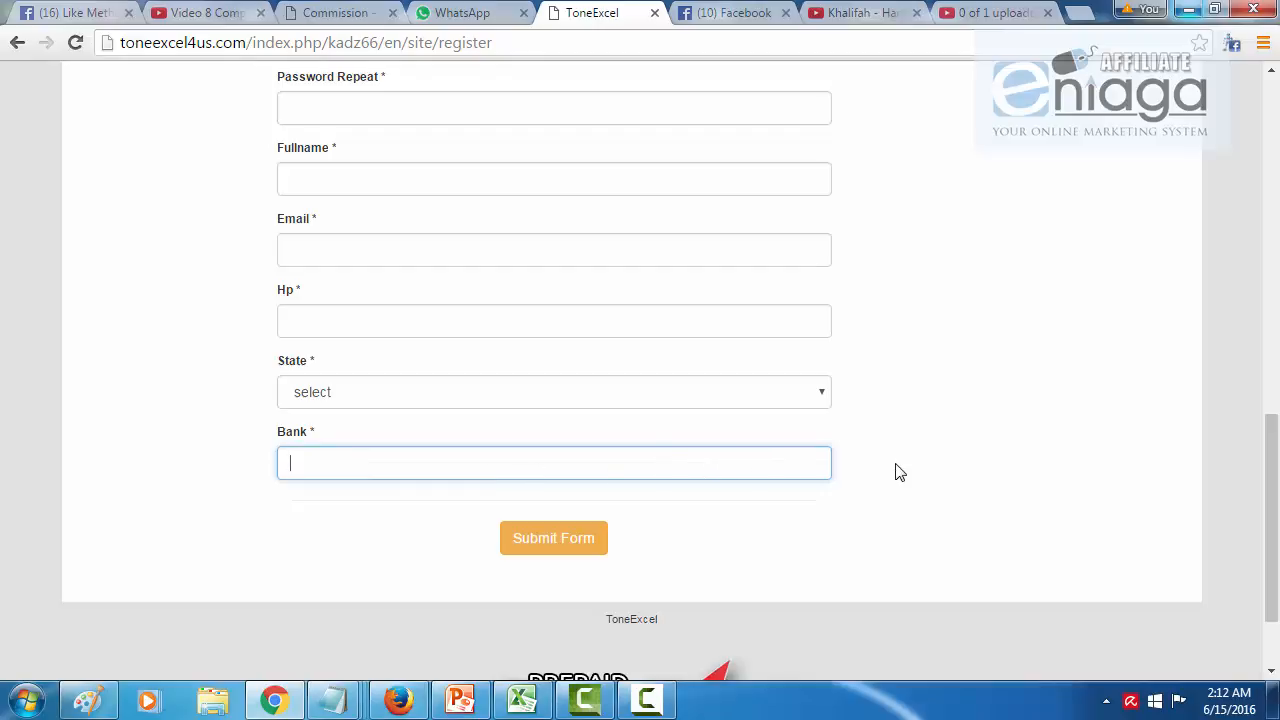
scroll(900, 472, down, 1)
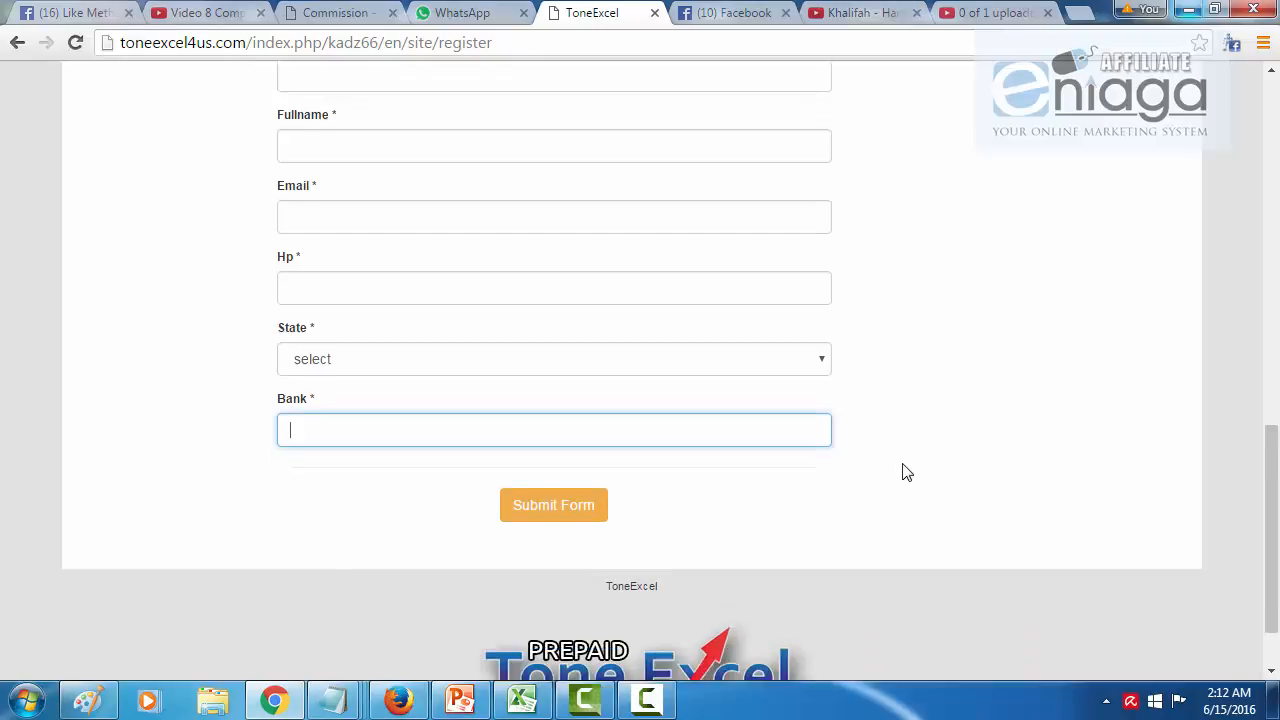
scroll(712, 345, up, 3)
scroll(712, 355, up, 1)
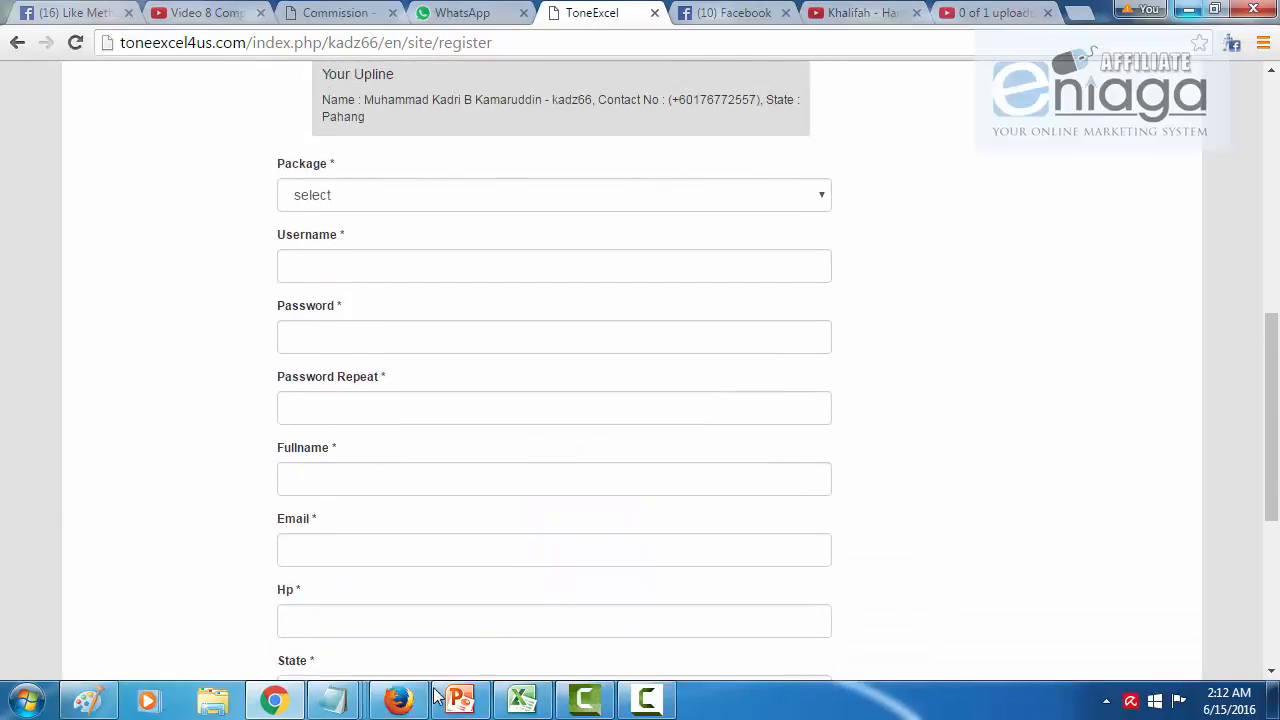
mouse_move(345, 706)
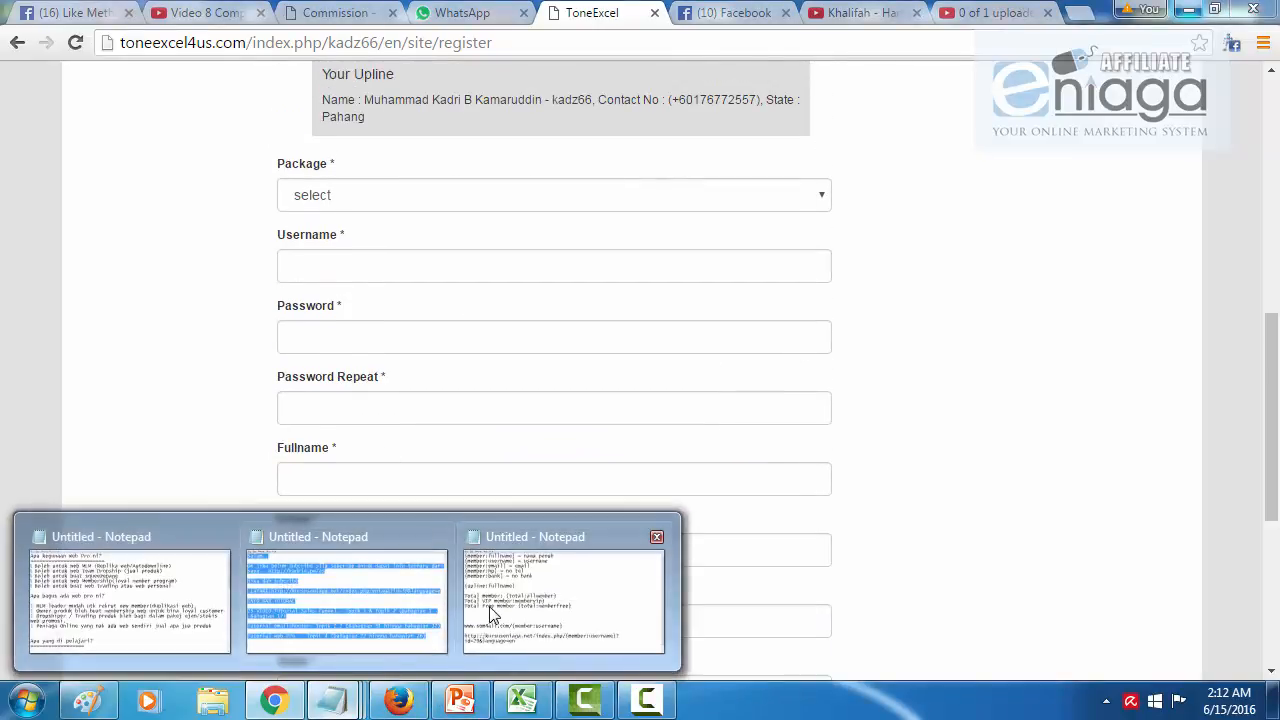
click(560, 560)
click(545, 252)
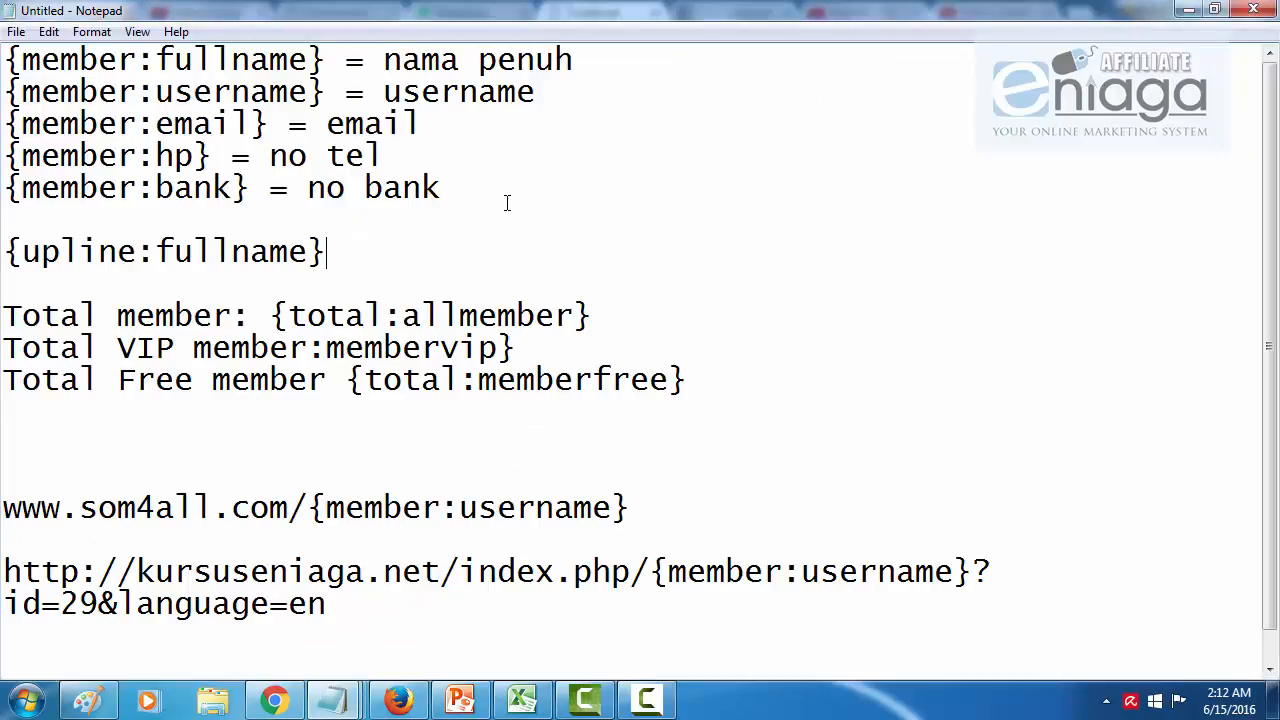
drag(5, 252, 182, 222)
drag(173, 92, 158, 126)
click(149, 195)
drag(138, 252, 4, 252)
click(60, 195)
drag(138, 252, 16, 252)
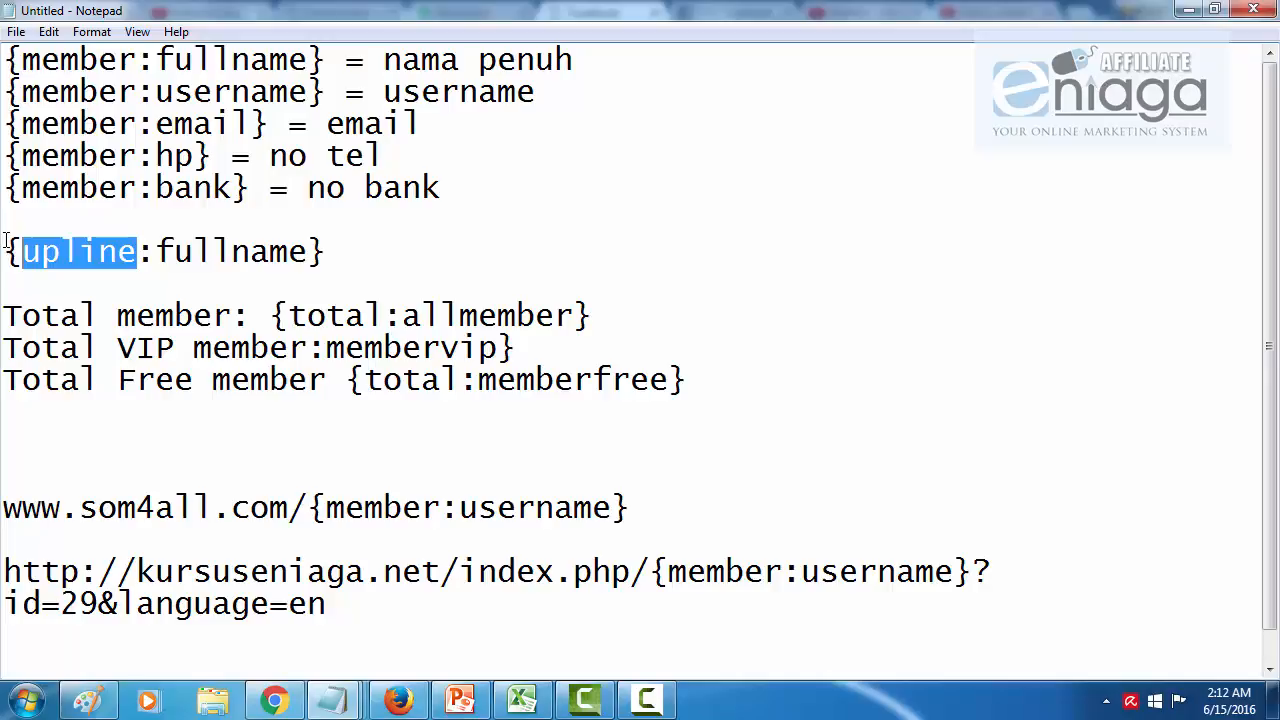
drag(362, 250, 4, 252)
click(323, 261)
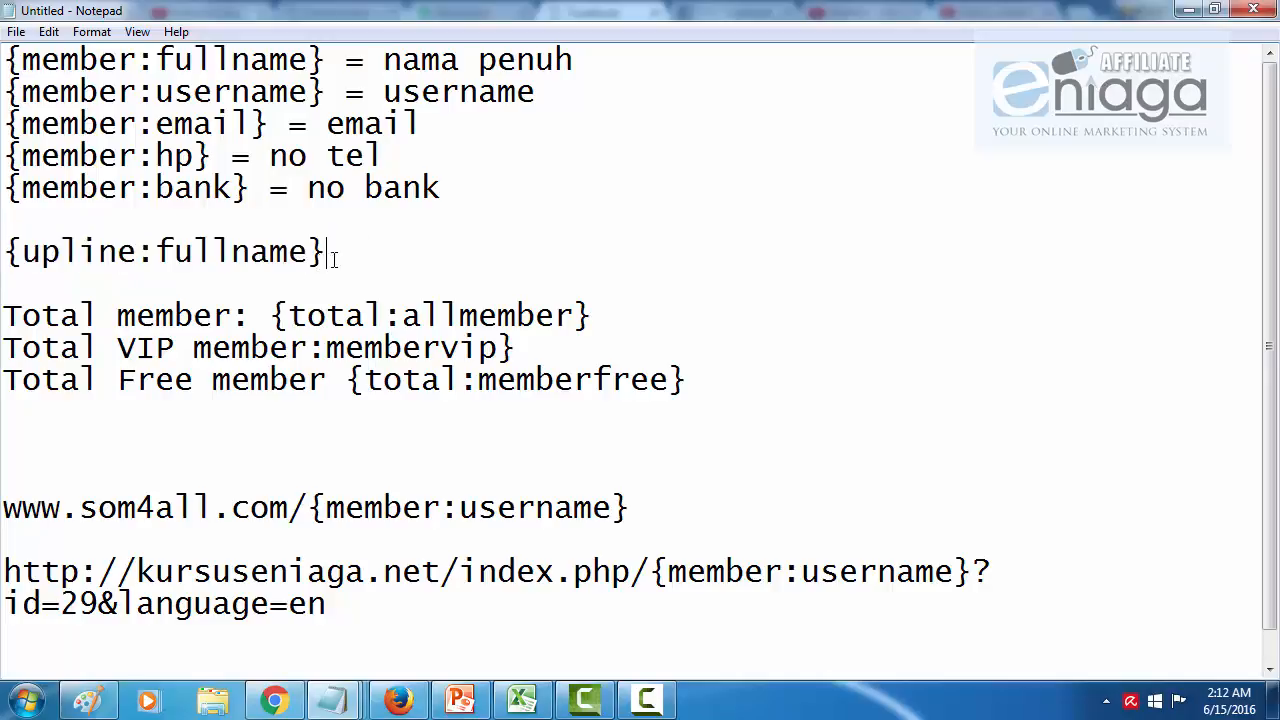
drag(6, 313, 714, 400)
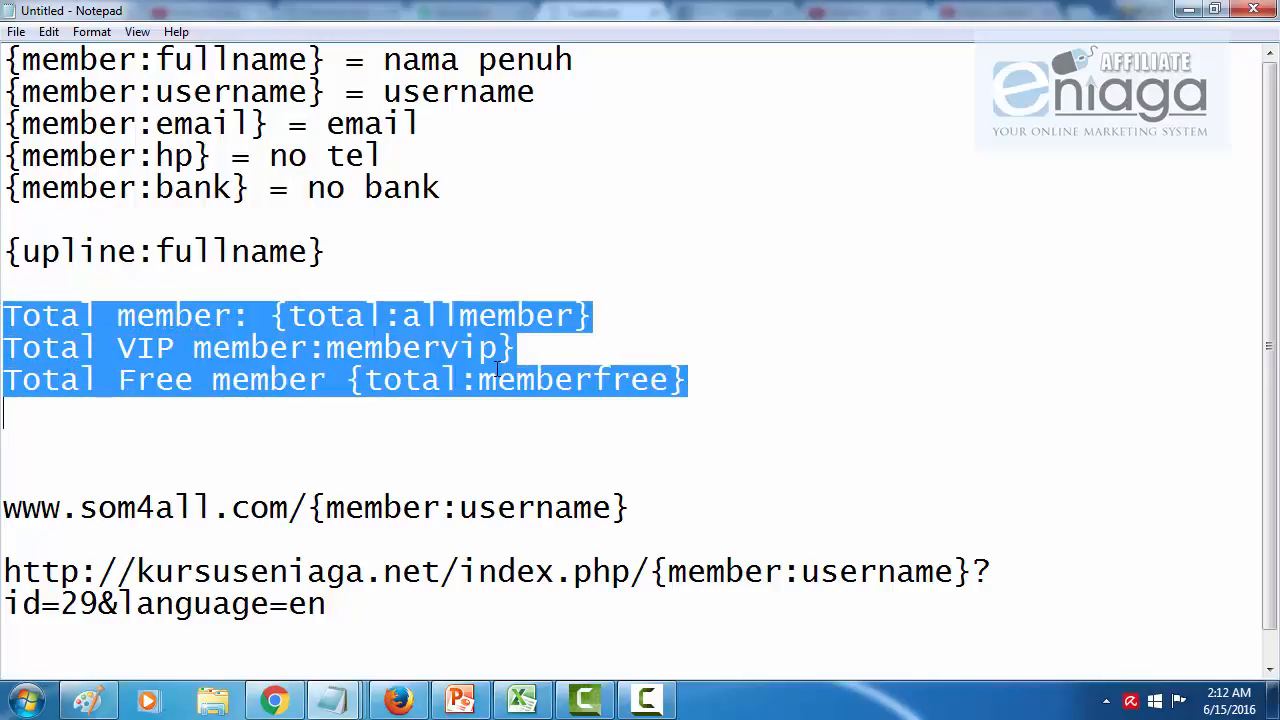
click(464, 317)
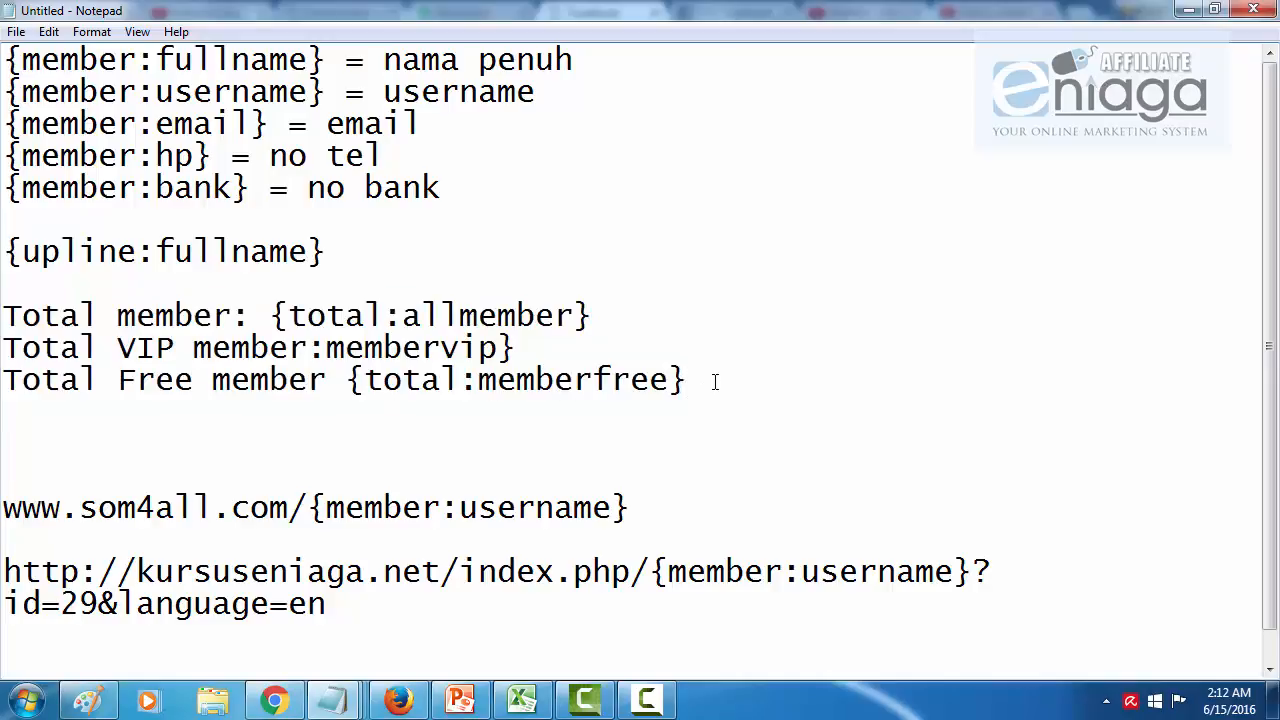
scroll(706, 350, down, 1)
scroll(677, 320, up, 1)
drag(3, 507, 299, 505)
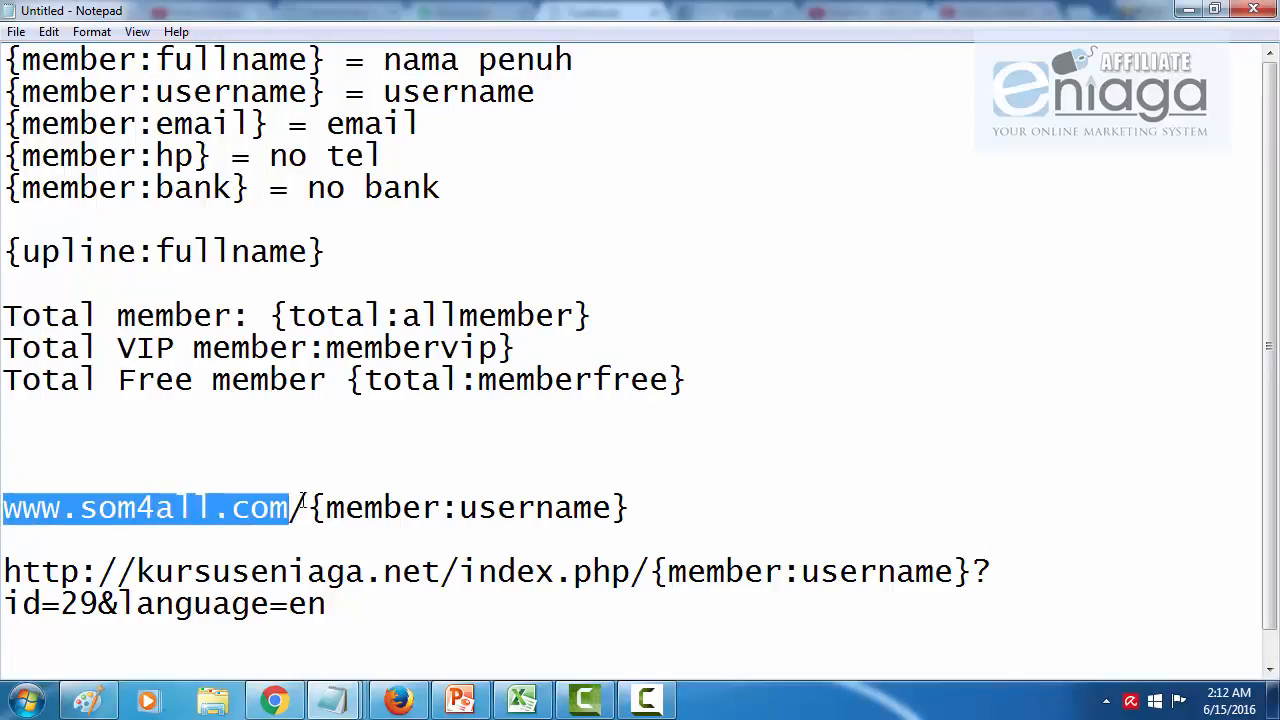
click(376, 467)
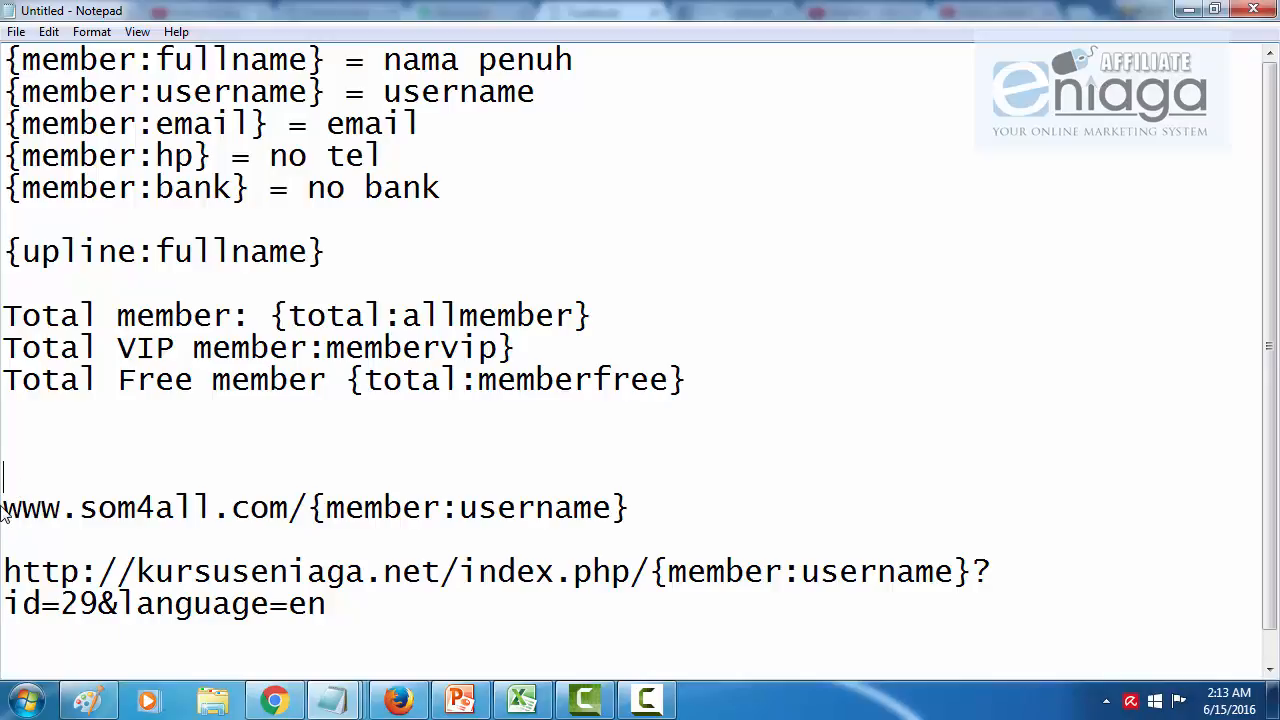
drag(5, 507, 312, 510)
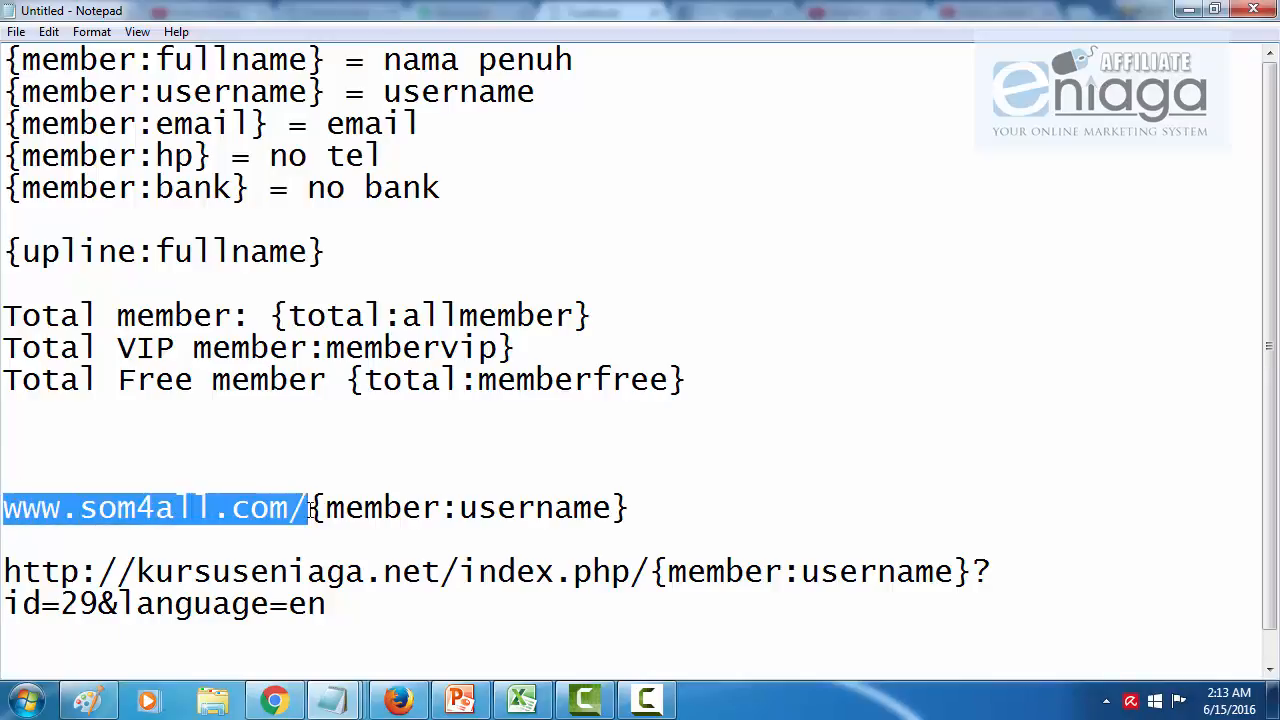
click(289, 500)
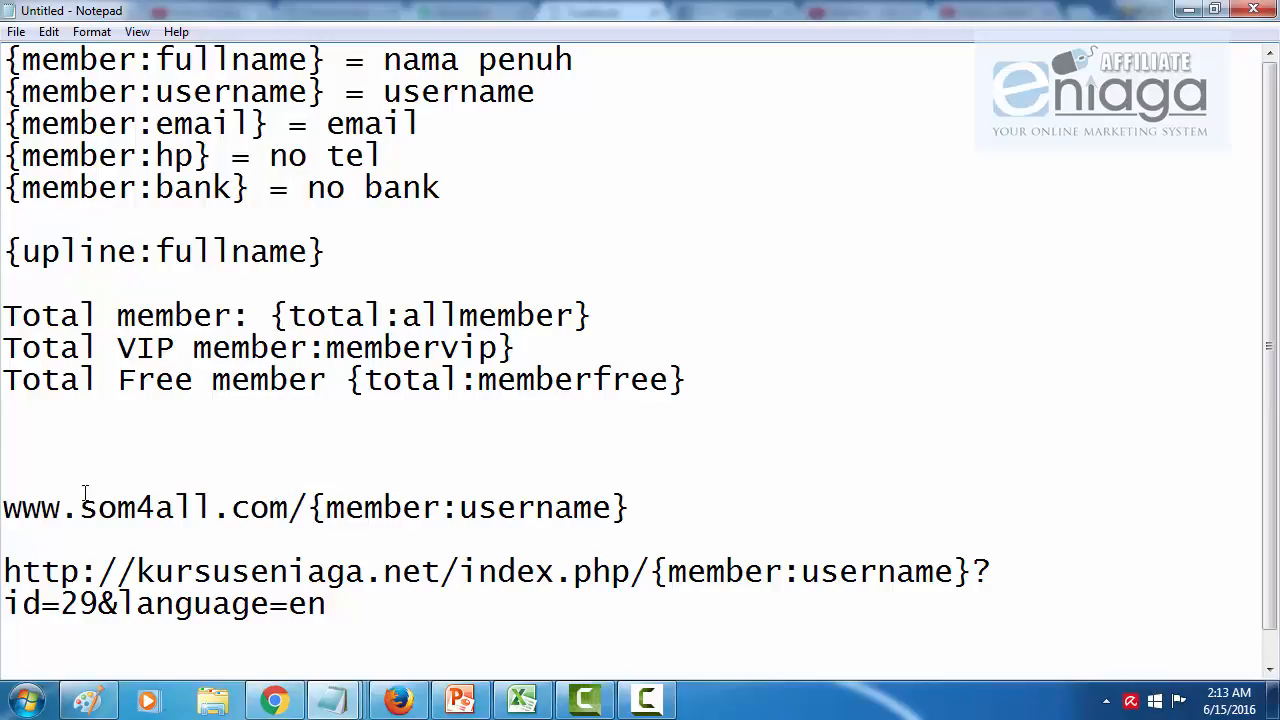
drag(78, 508, 212, 510)
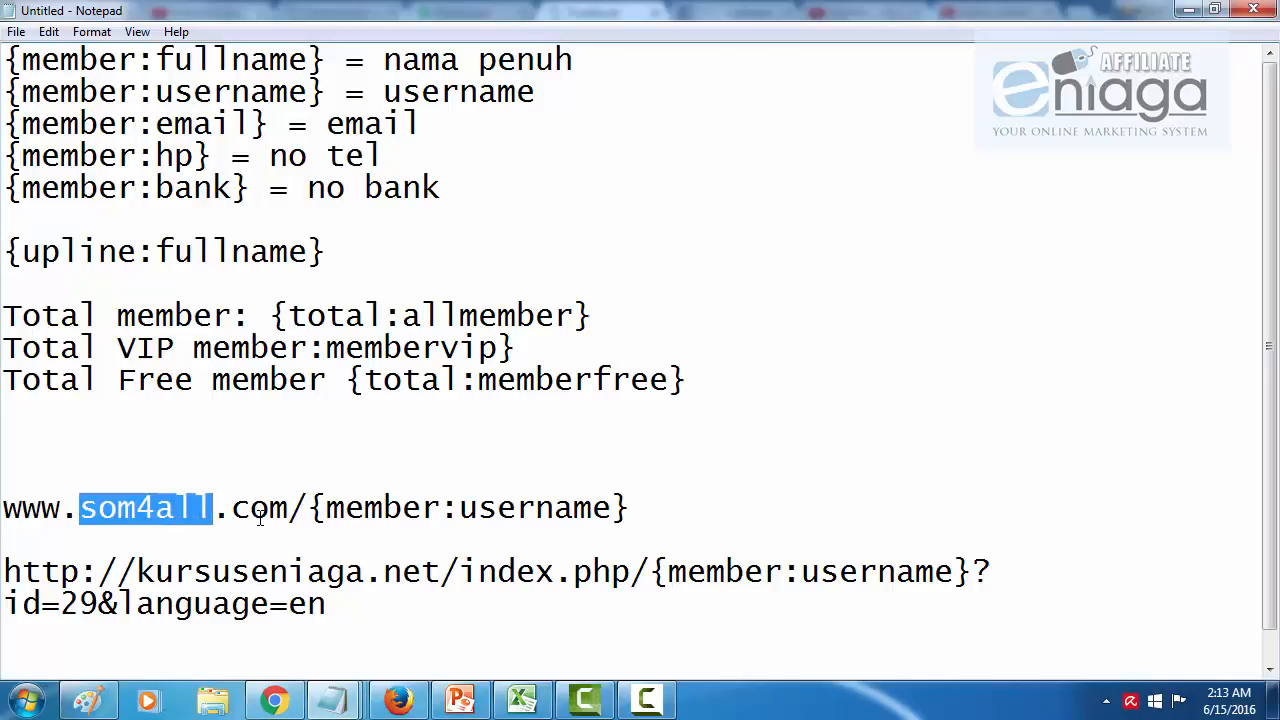
click(306, 508)
drag(307, 508, 649, 511)
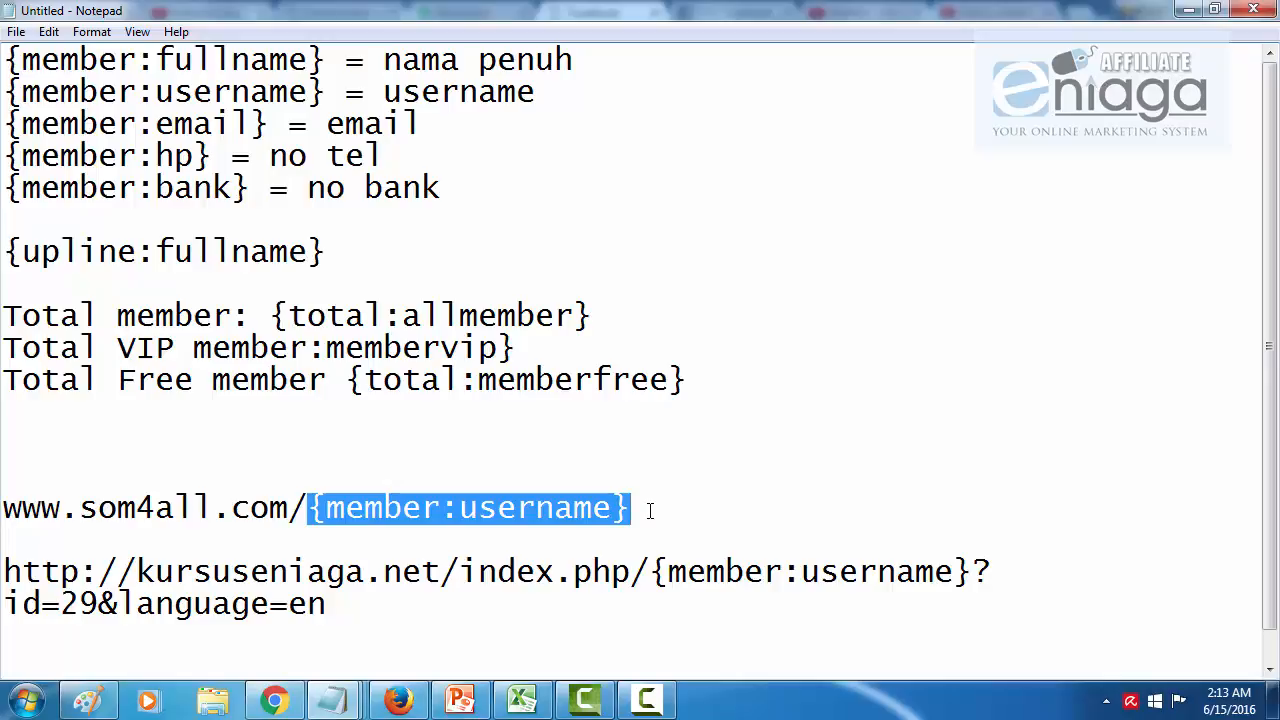
click(671, 511)
mouse_move(670, 511)
mouse_down()
mouse_move(248, 516)
mouse_move(682, 510)
mouse_up()
click(247, 516)
click(682, 510)
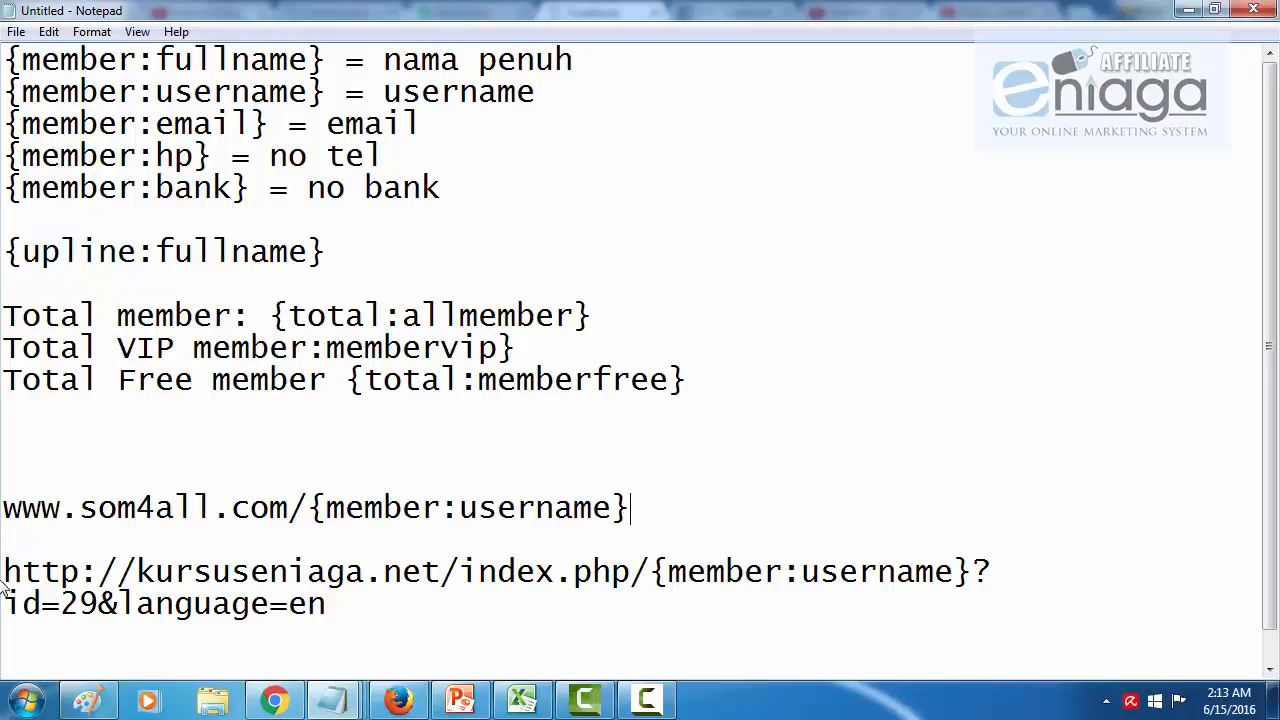
drag(7, 570, 409, 600)
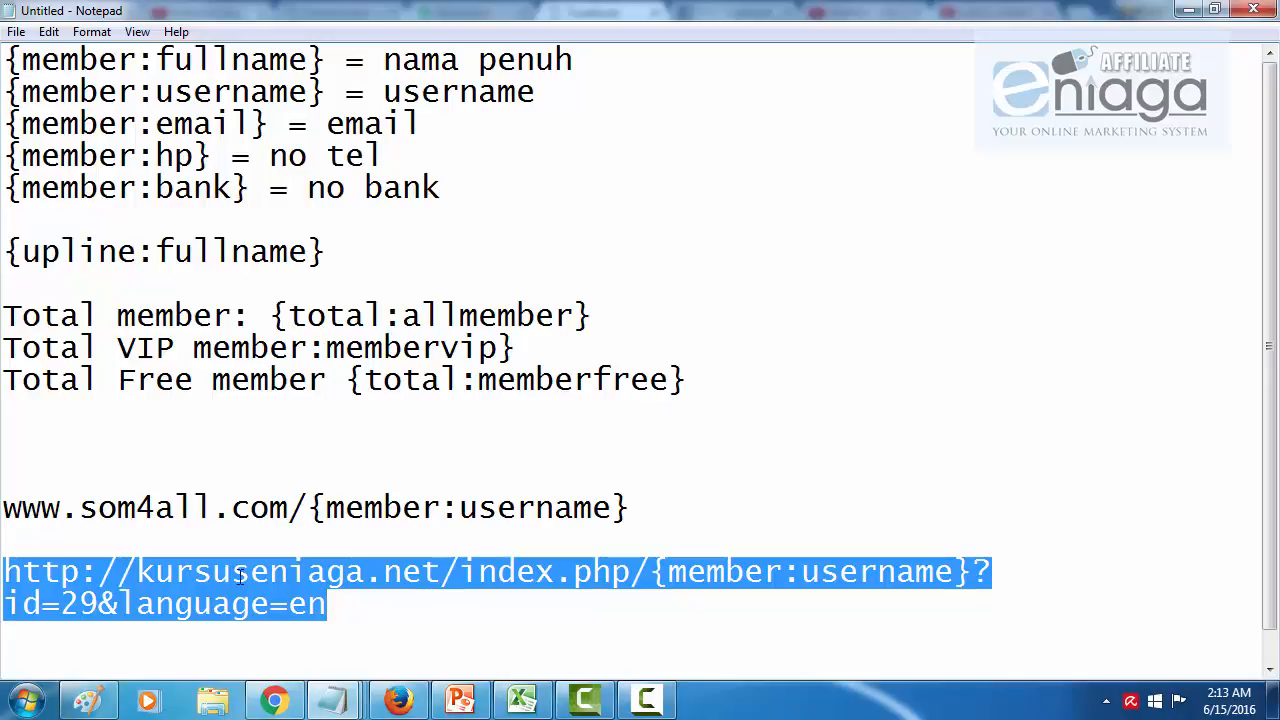
Step: Replace {member:username} in the link template with a sample username
click(109, 571)
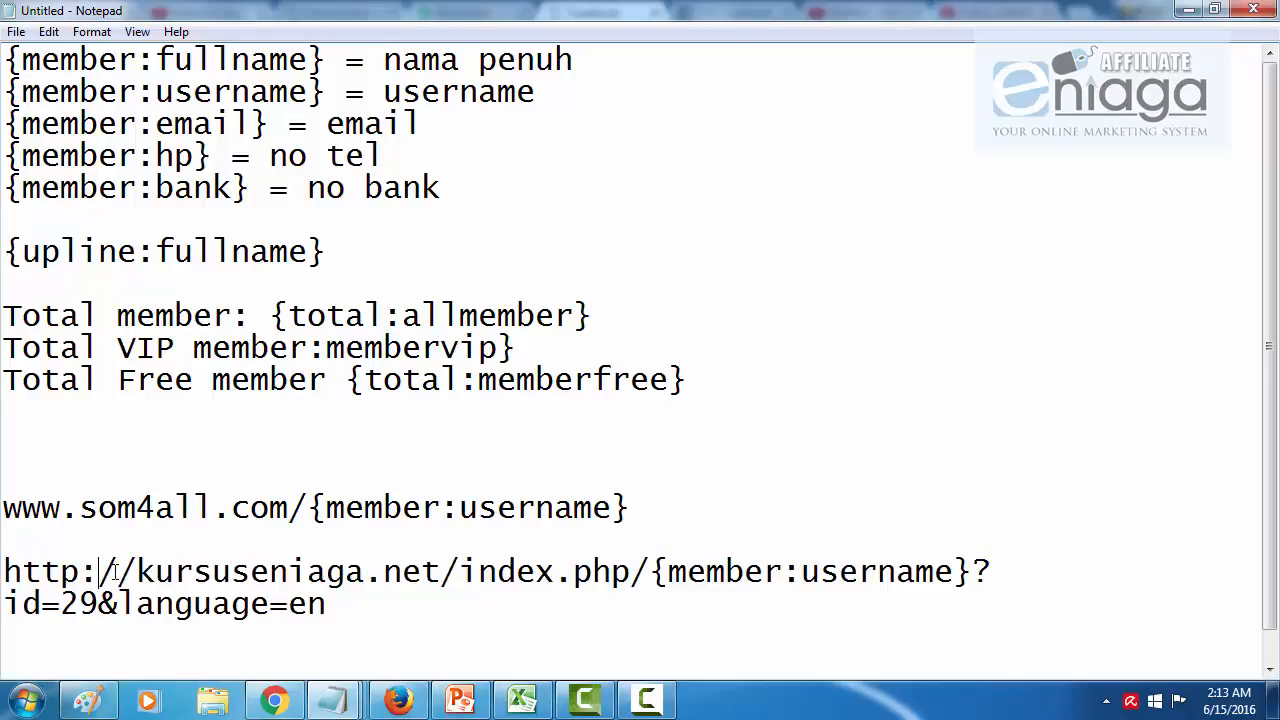
drag(61, 603, 99, 603)
click(551, 564)
drag(651, 571, 977, 572)
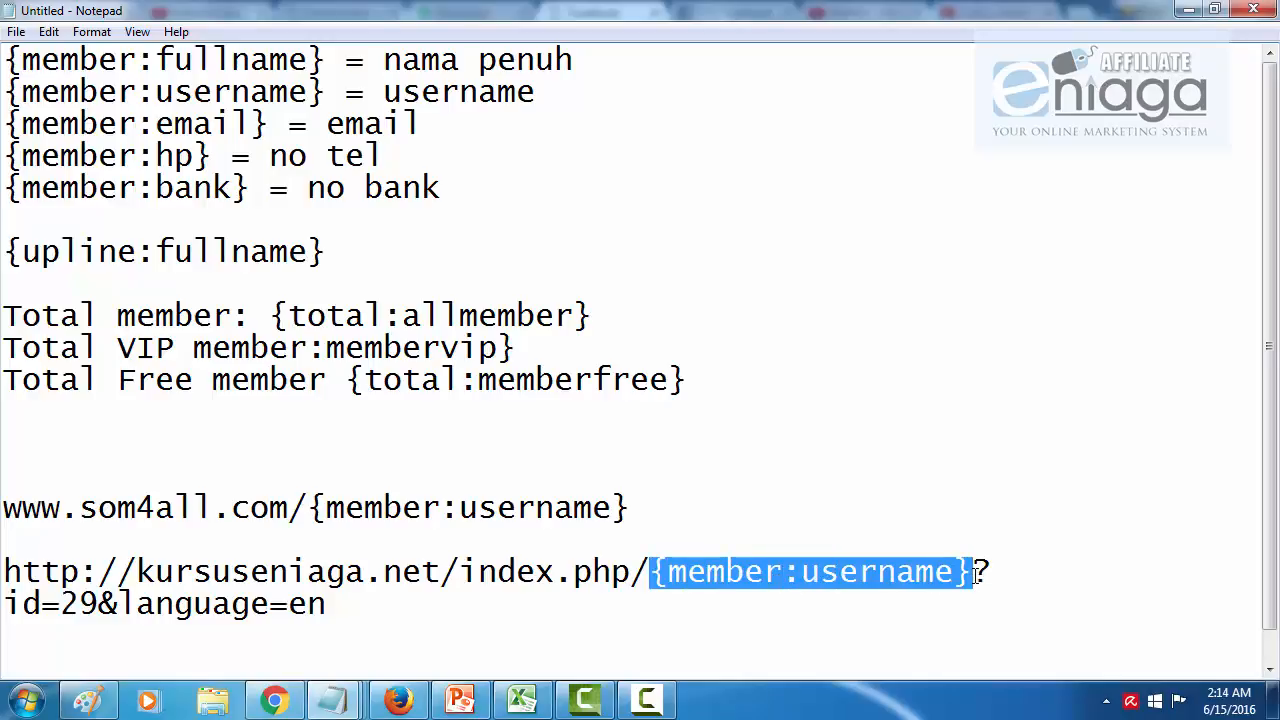
click(979, 572)
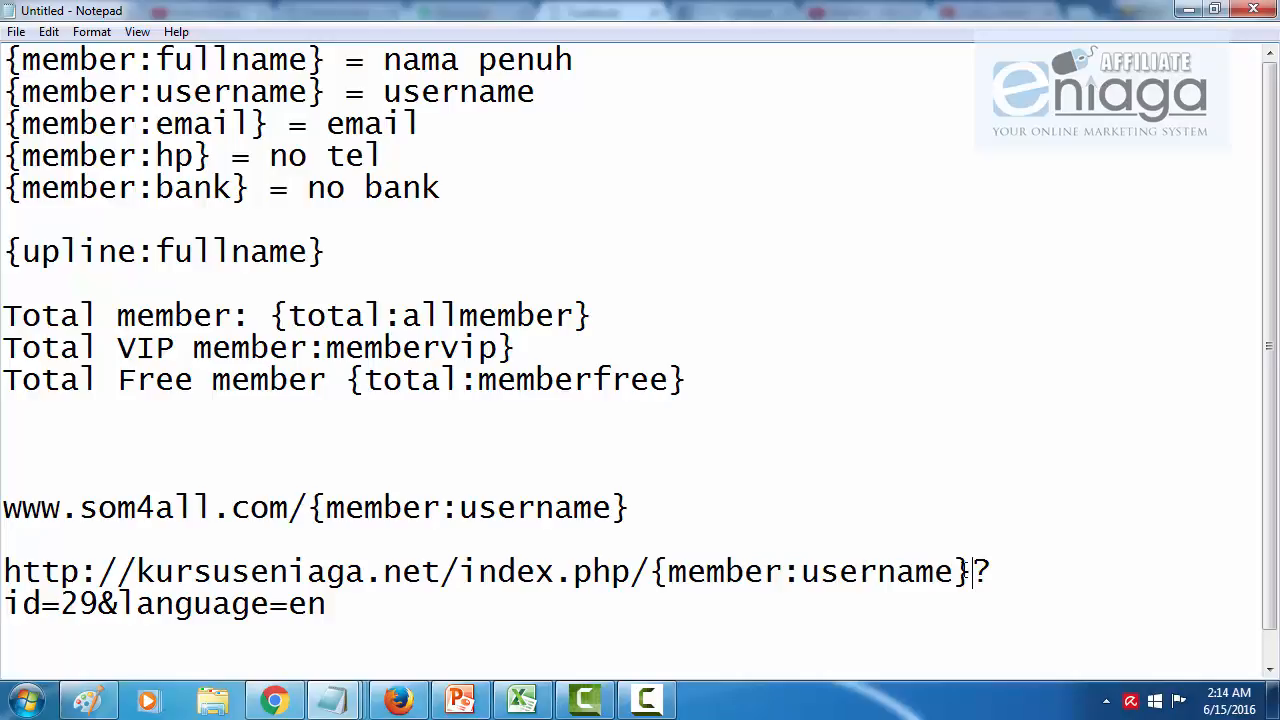
drag(972, 571, 651, 571)
key(ctrl+c)
text(kadz66)
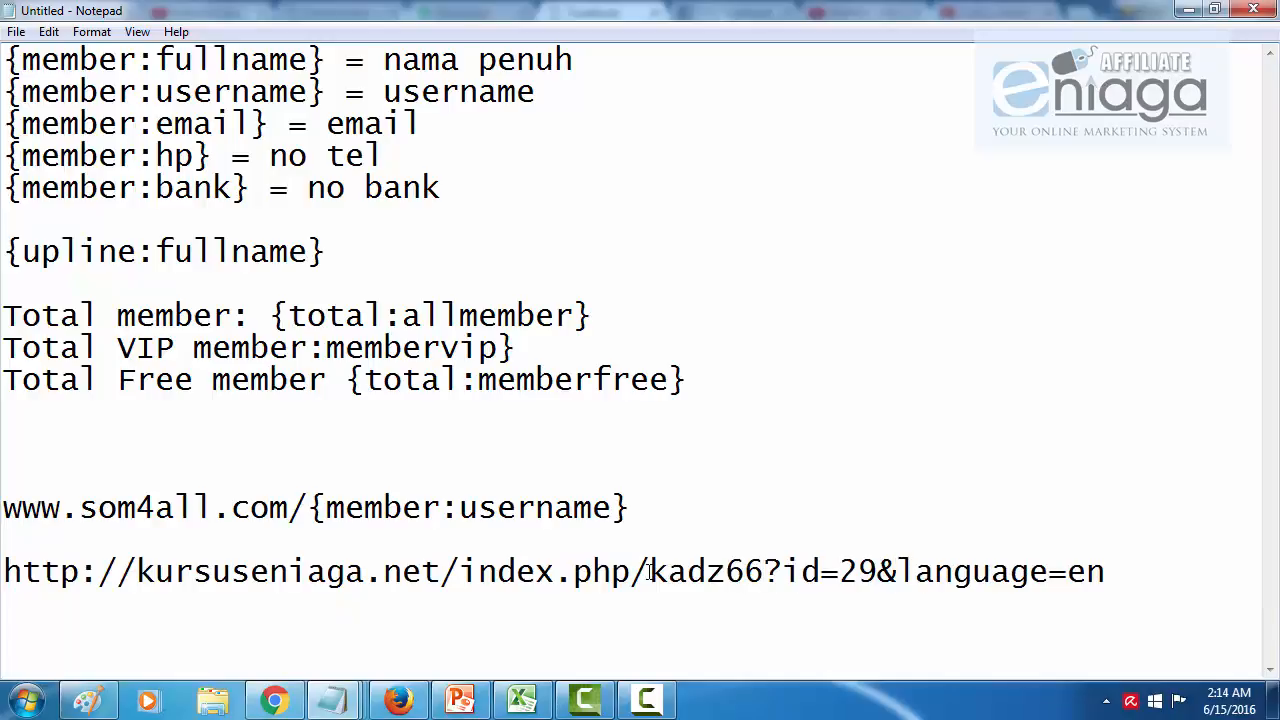
Step: Restore the {member:username} shortcode in the link, then minimise the notes
drag(1158, 577, 250, 577)
click(760, 557)
drag(766, 568, 652, 568)
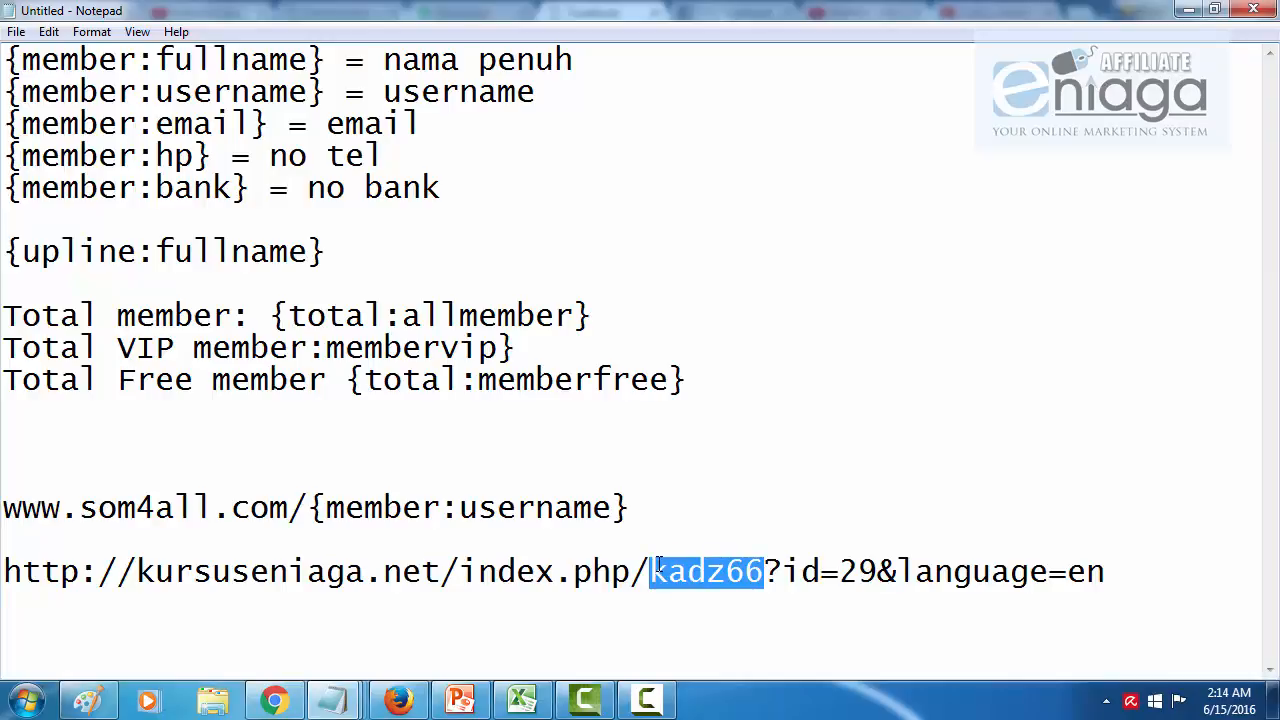
key(ctrl+v)
click(725, 508)
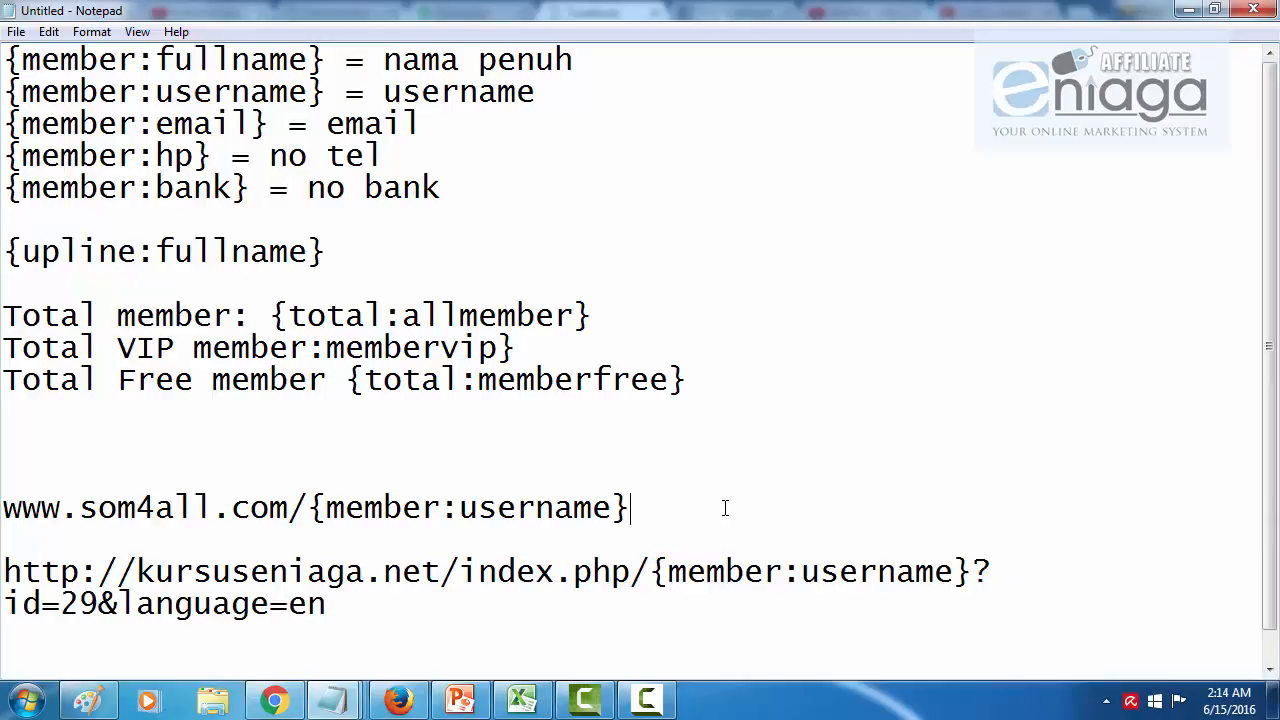
drag(650, 572, 951, 586)
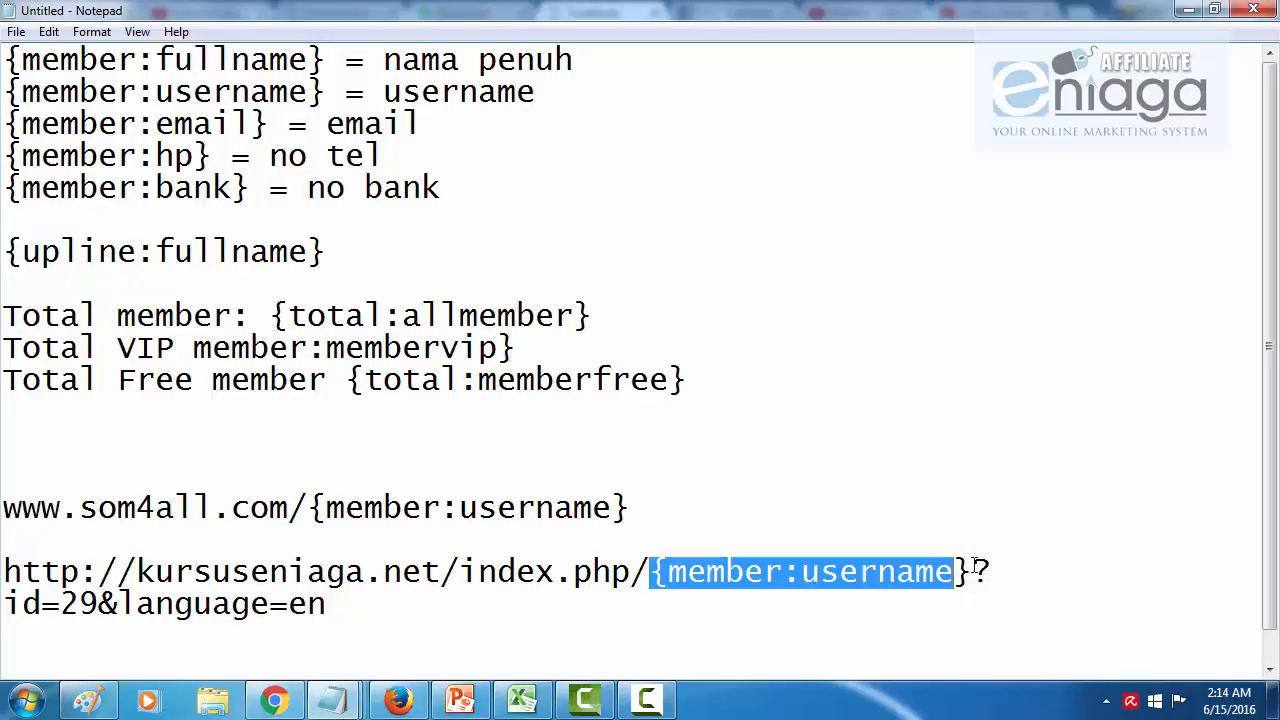
click(1016, 438)
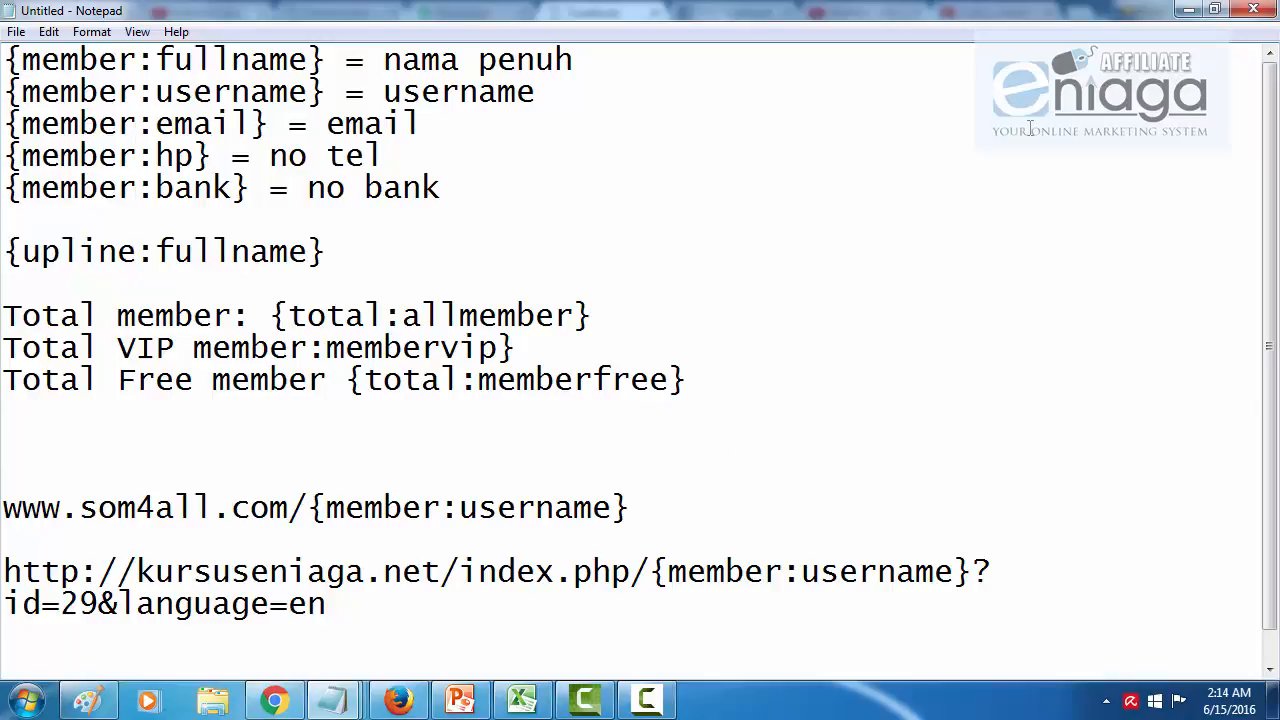
click(1185, 14)
Step: Scroll to the profile box, check the member's name, phone and email, then type another username into the address
scroll(560, 195, up, 8)
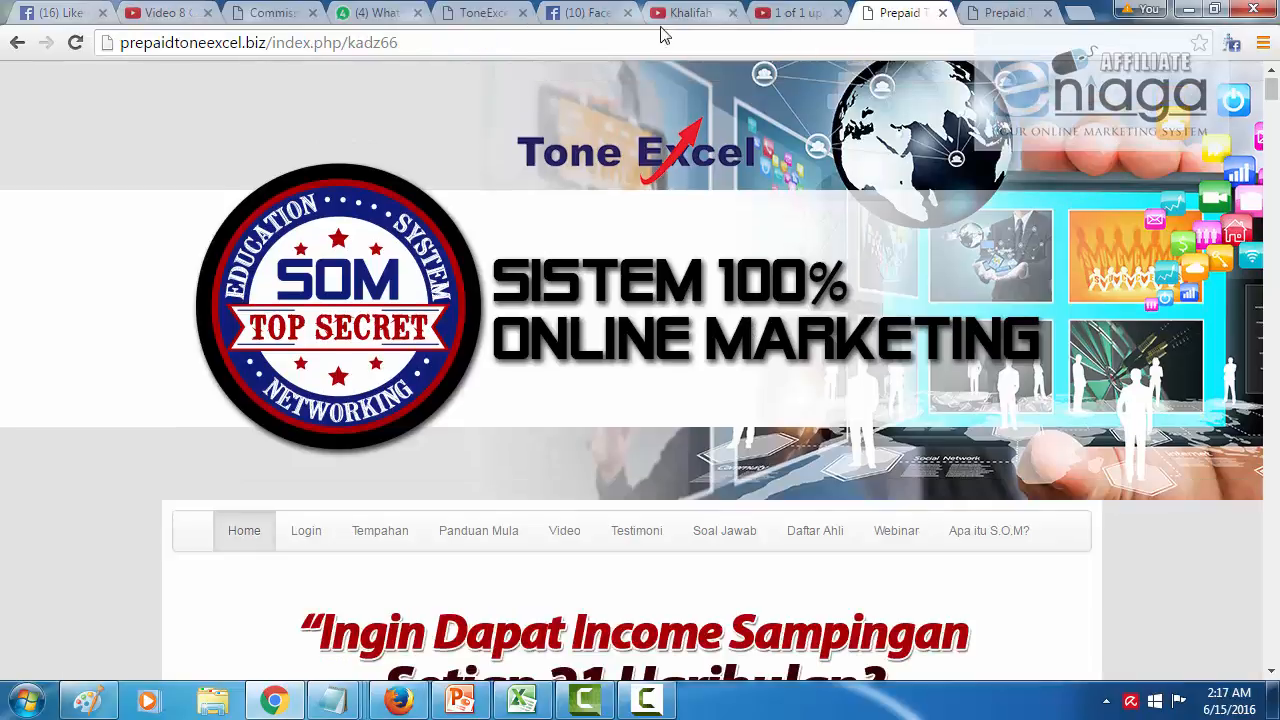
scroll(658, 210, down, 3)
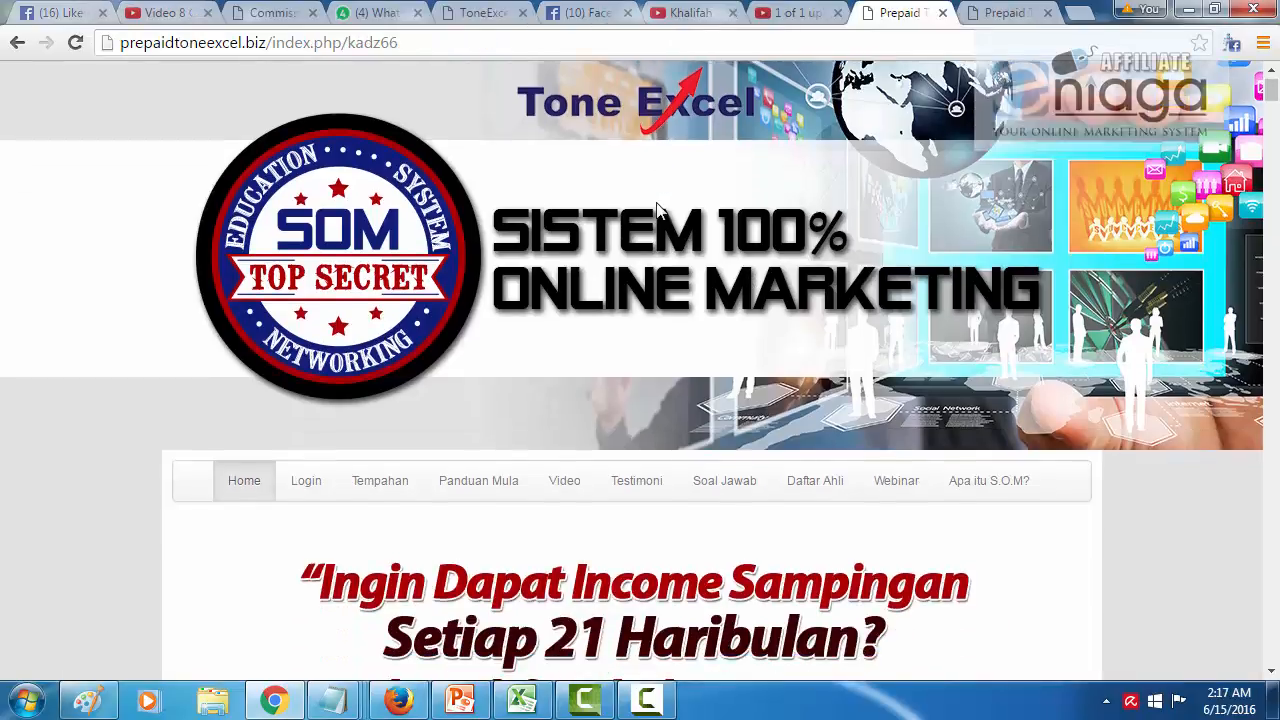
scroll(658, 213, down, 3)
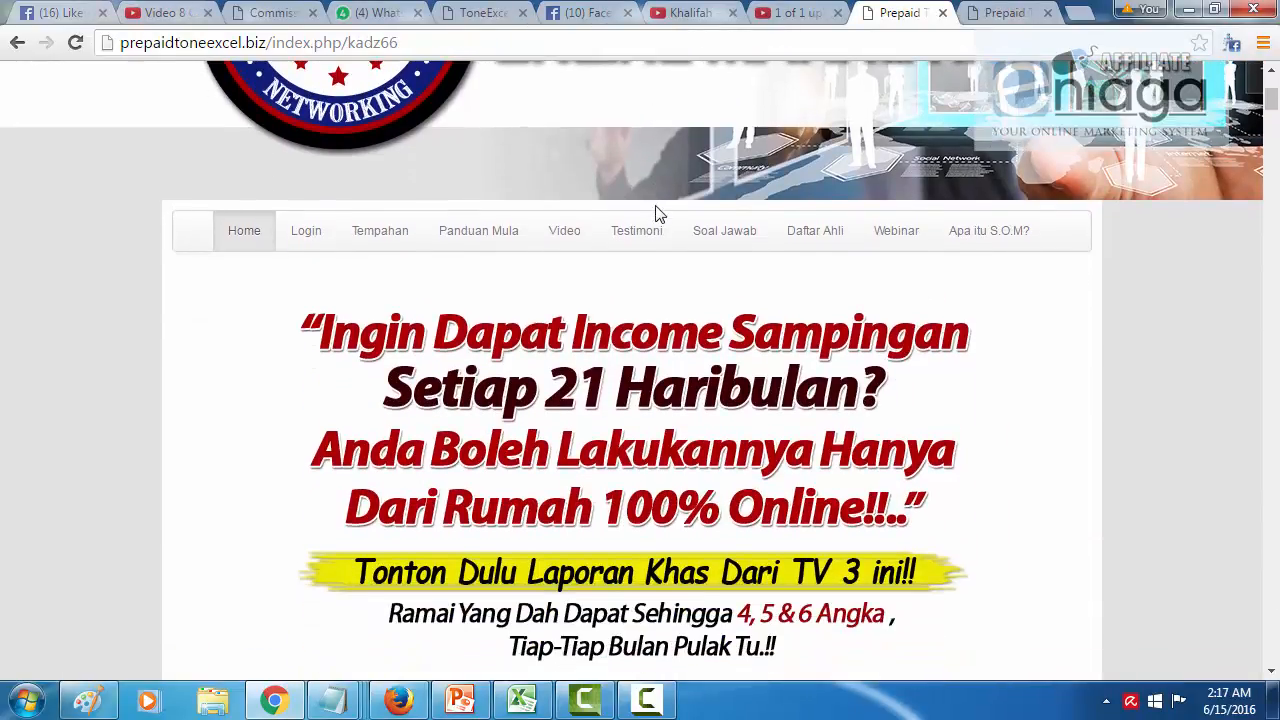
scroll(658, 214, down, 8)
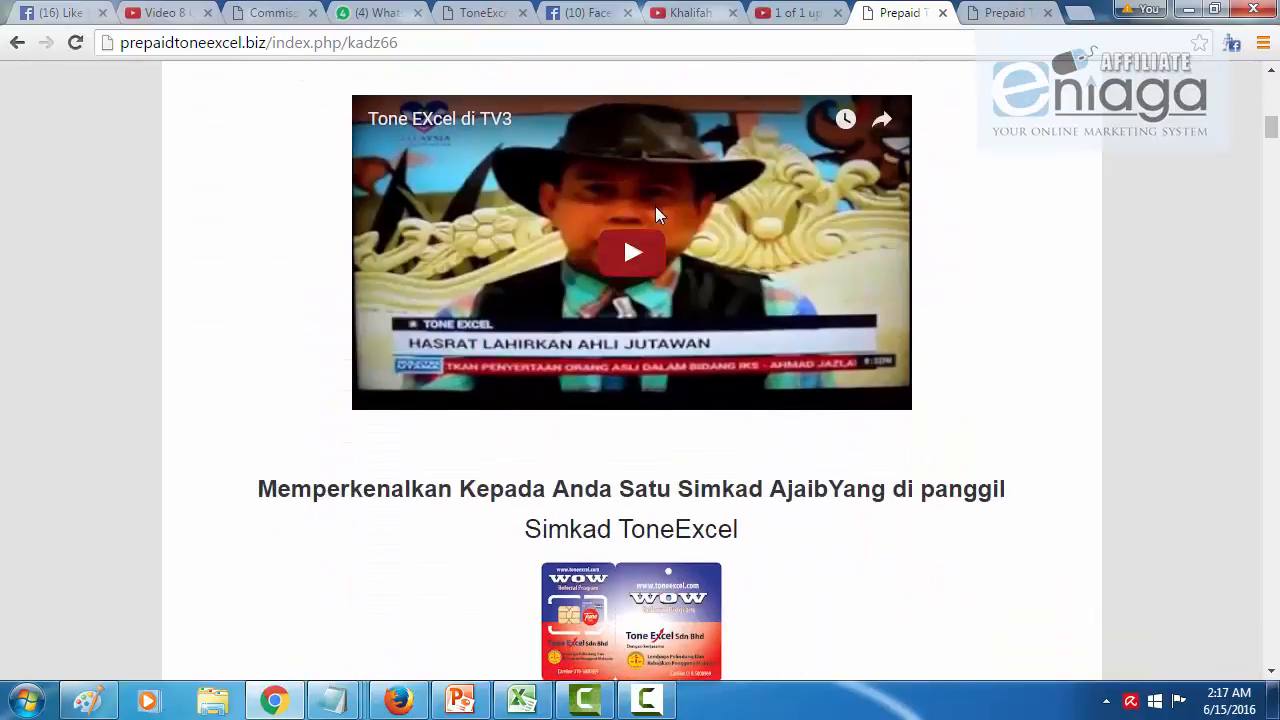
scroll(658, 214, down, 2)
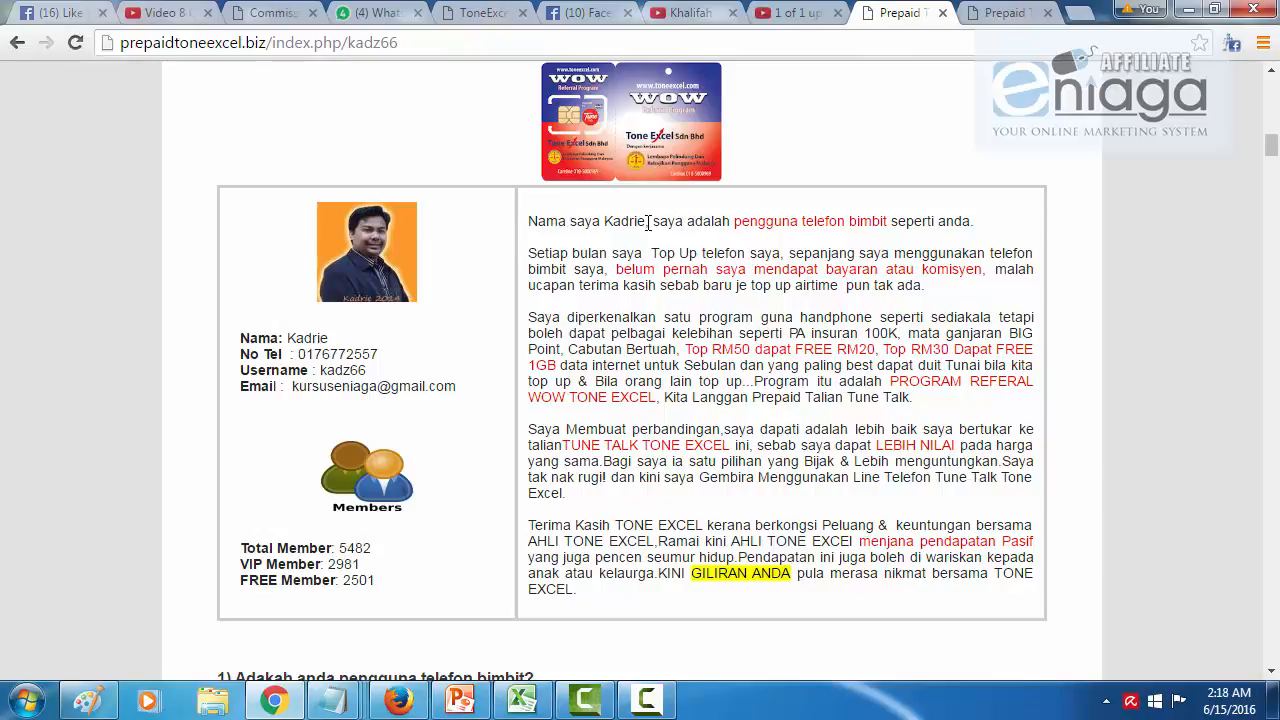
drag(648, 222, 606, 221)
double_click(300, 340)
drag(322, 355, 378, 356)
drag(314, 386, 399, 386)
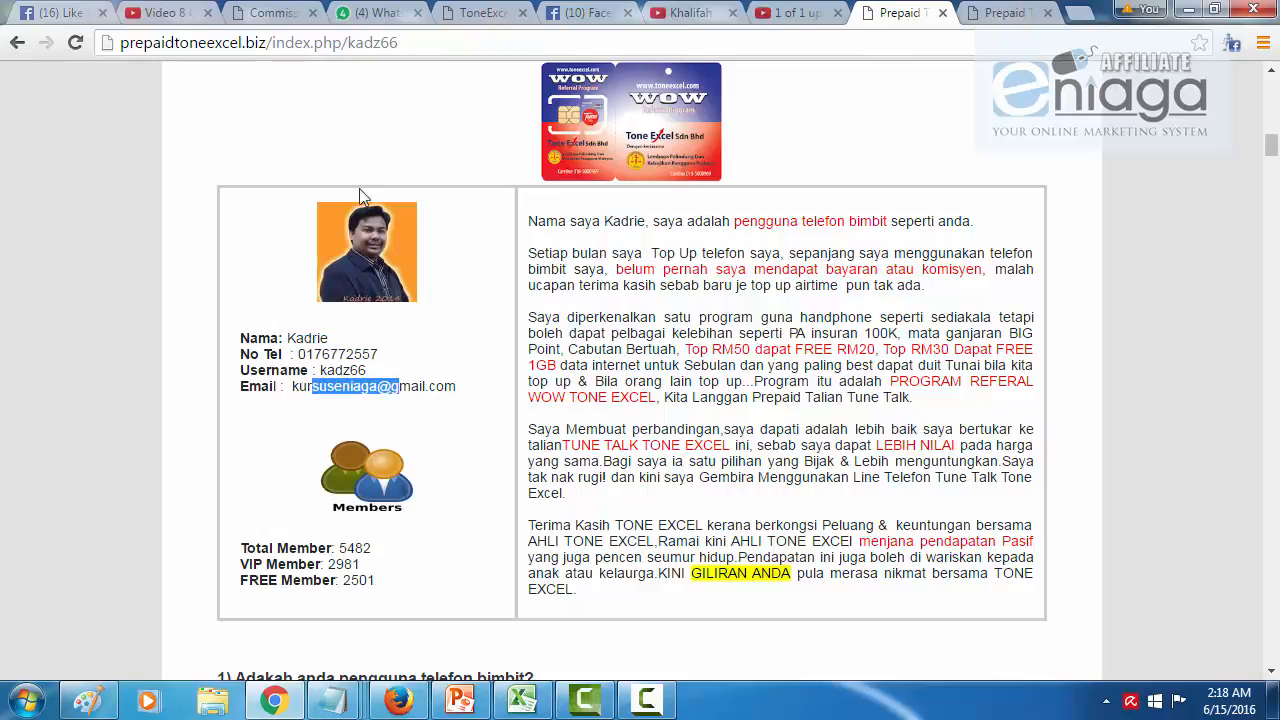
drag(351, 43, 445, 43)
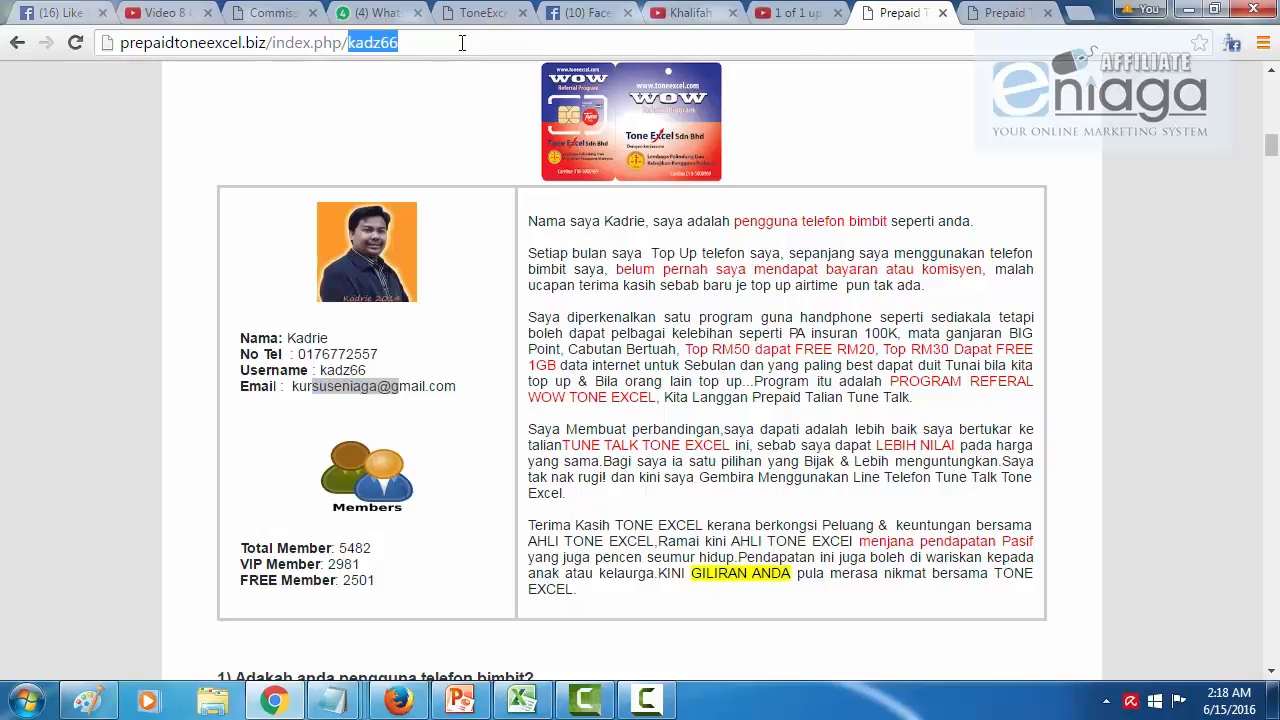
text(rizal)
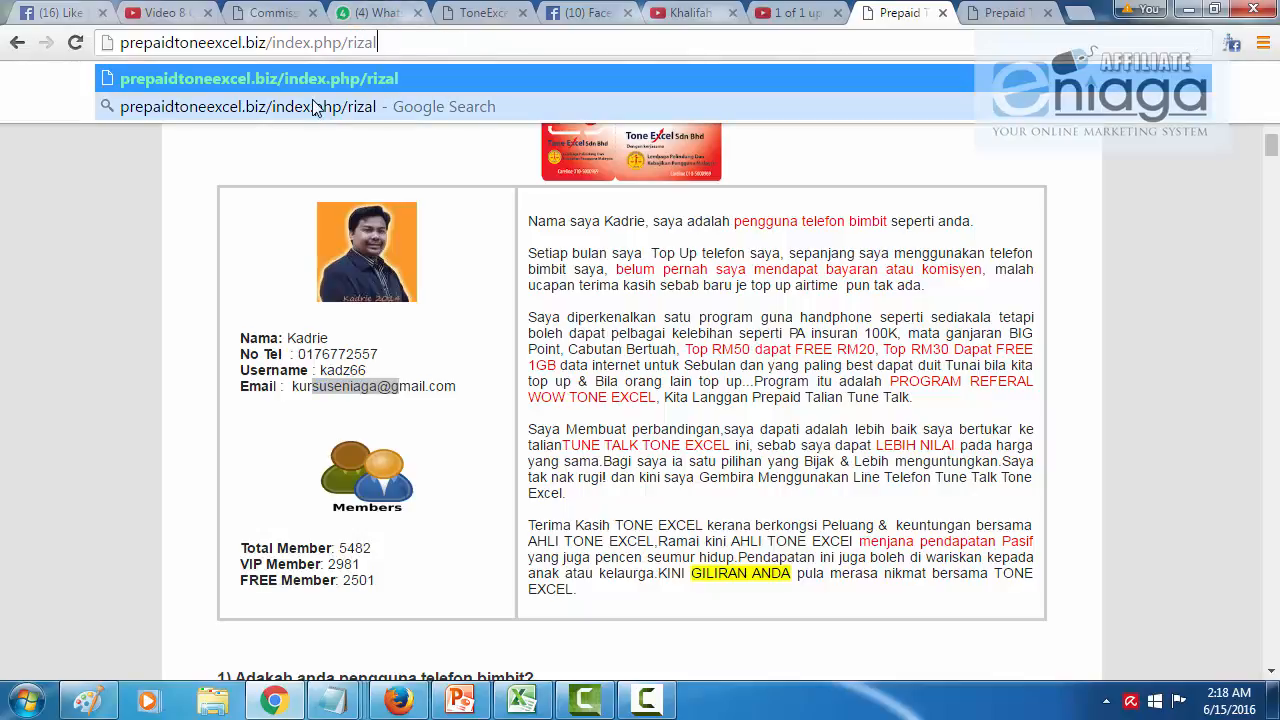
Step: Drop index.php/ from the address, load the shorter URL, and check the new member's name, phone and username
key(BackSpace)
key(BackSpace)
key(BackSpace)
key(BackSpace)
key(BackSpace)
key(BackSpace)
key(BackSpace)
key(BackSpace)
key(BackSpace)
key(BackSpace)
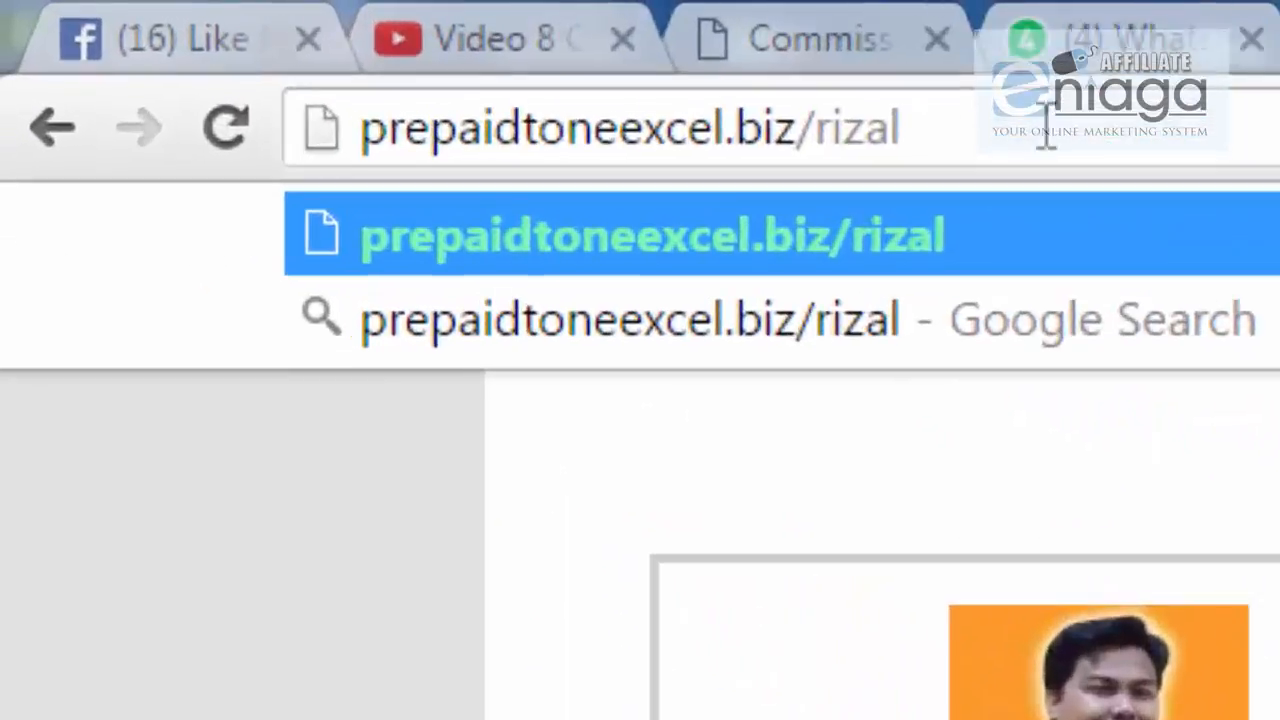
key(Return)
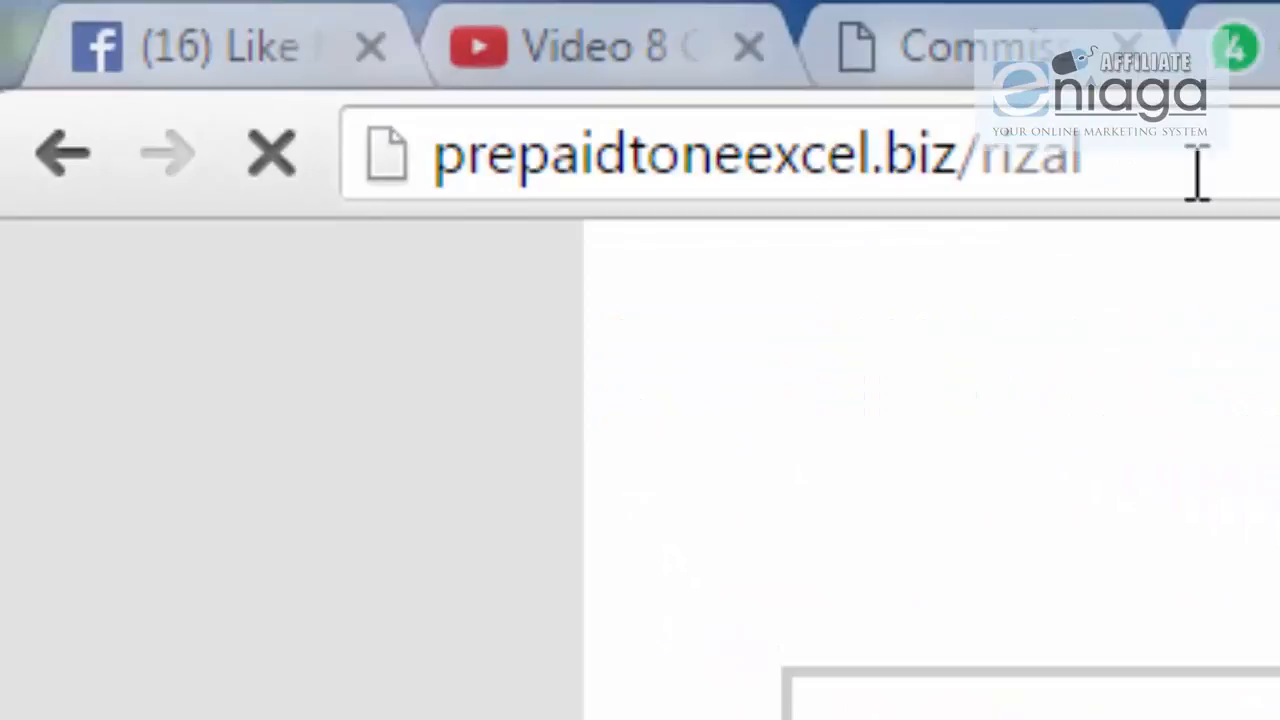
drag(985, 155, 1163, 157)
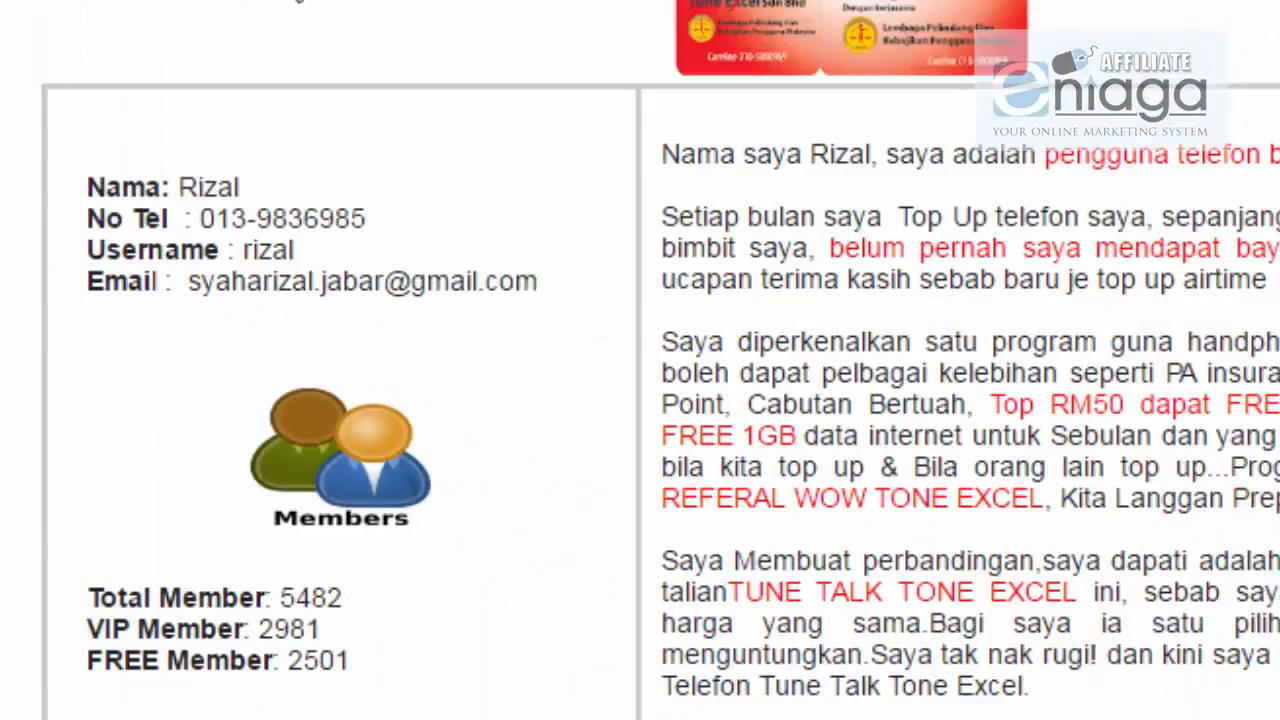
double_click(194, 172)
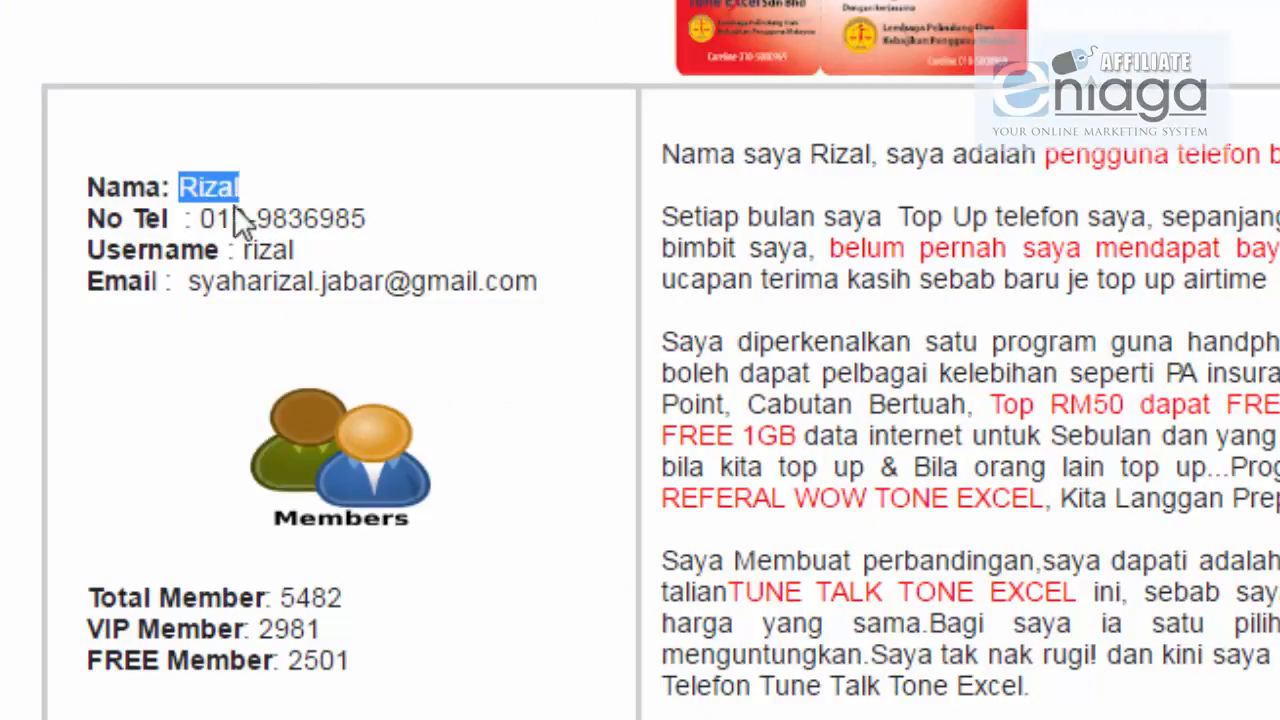
drag(200, 218, 443, 210)
drag(288, 250, 258, 250)
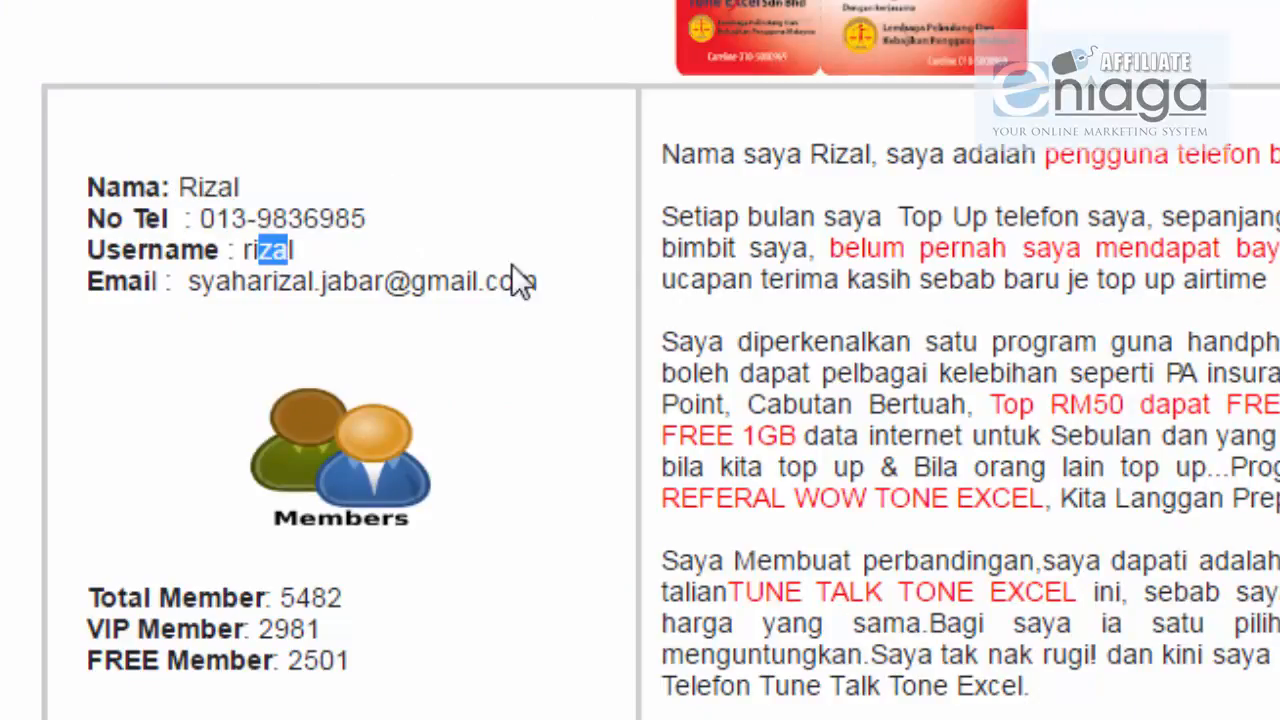
drag(866, 153, 886, 153)
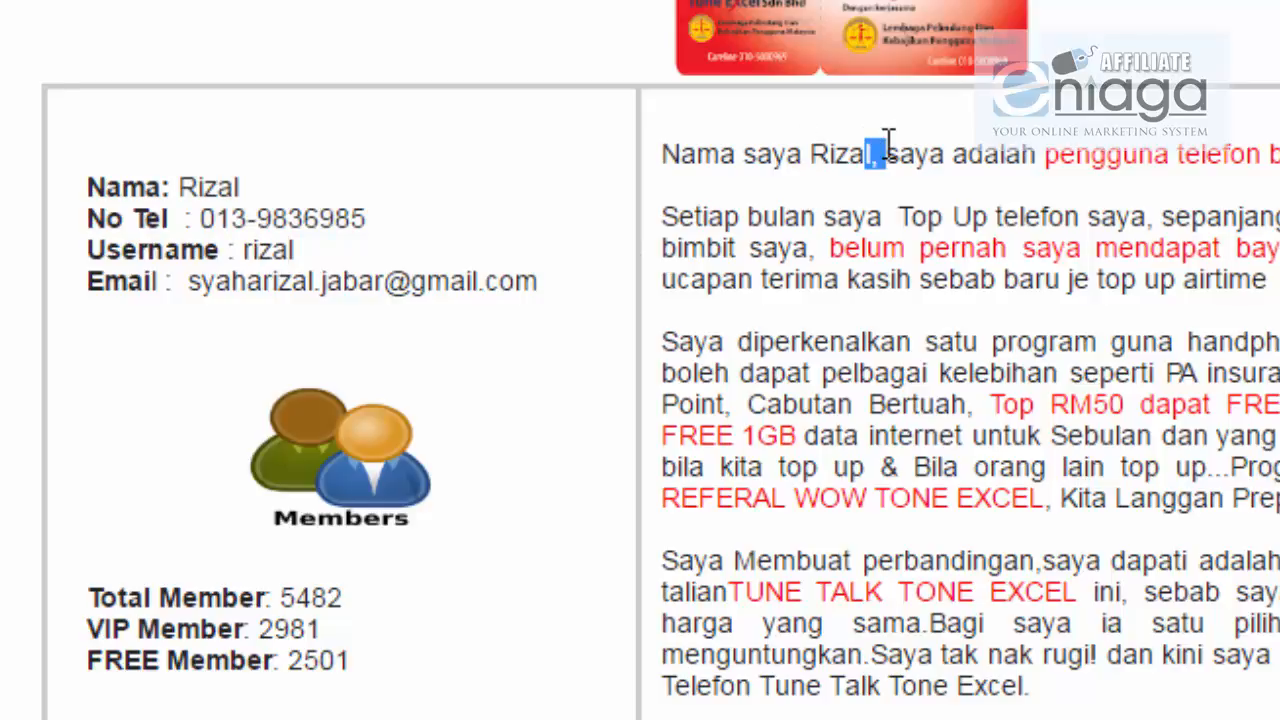
click(831, 172)
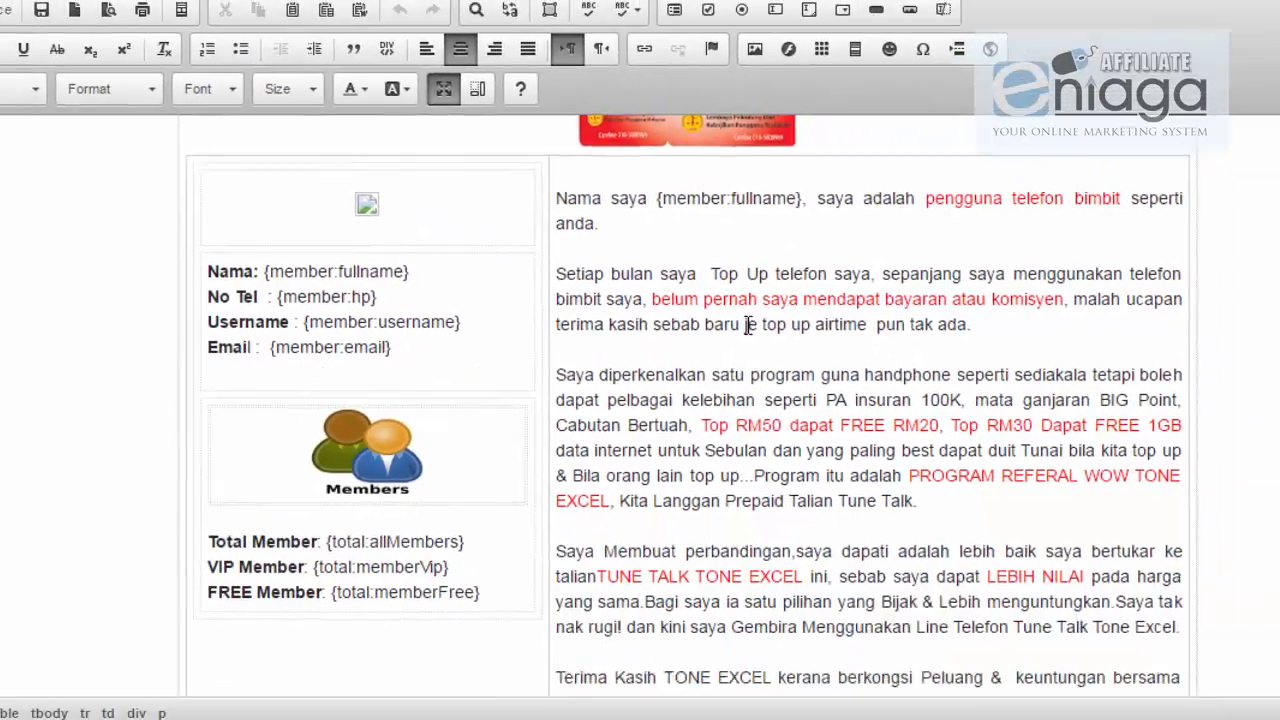
scroll(903, 484, down, 3)
scroll(748, 325, up, 10)
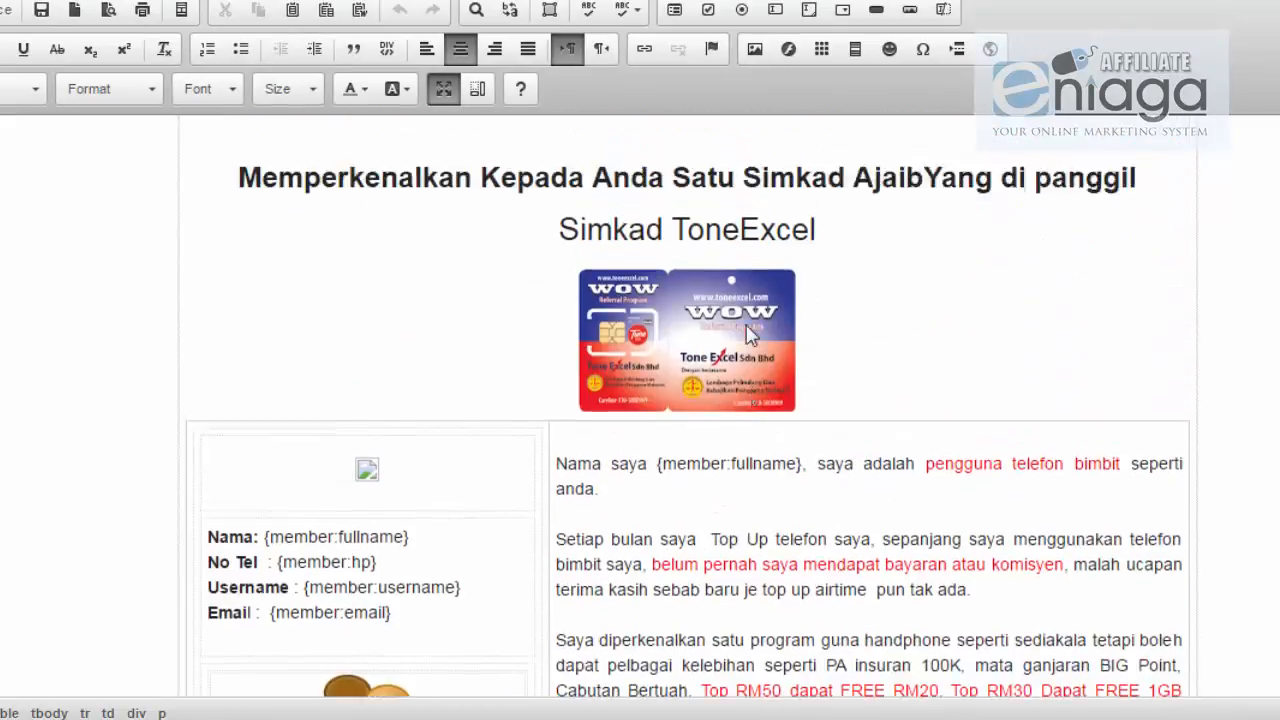
scroll(748, 336, up, 3)
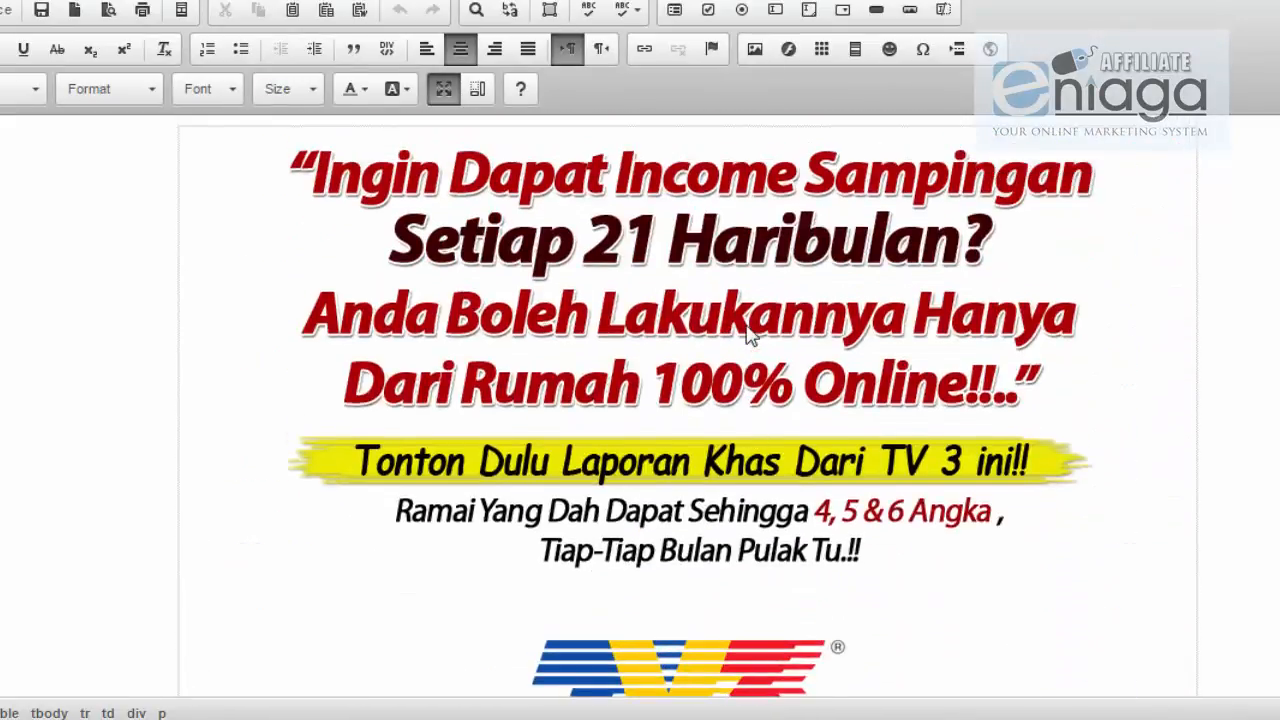
scroll(748, 336, down, 5)
scroll(746, 325, down, 9)
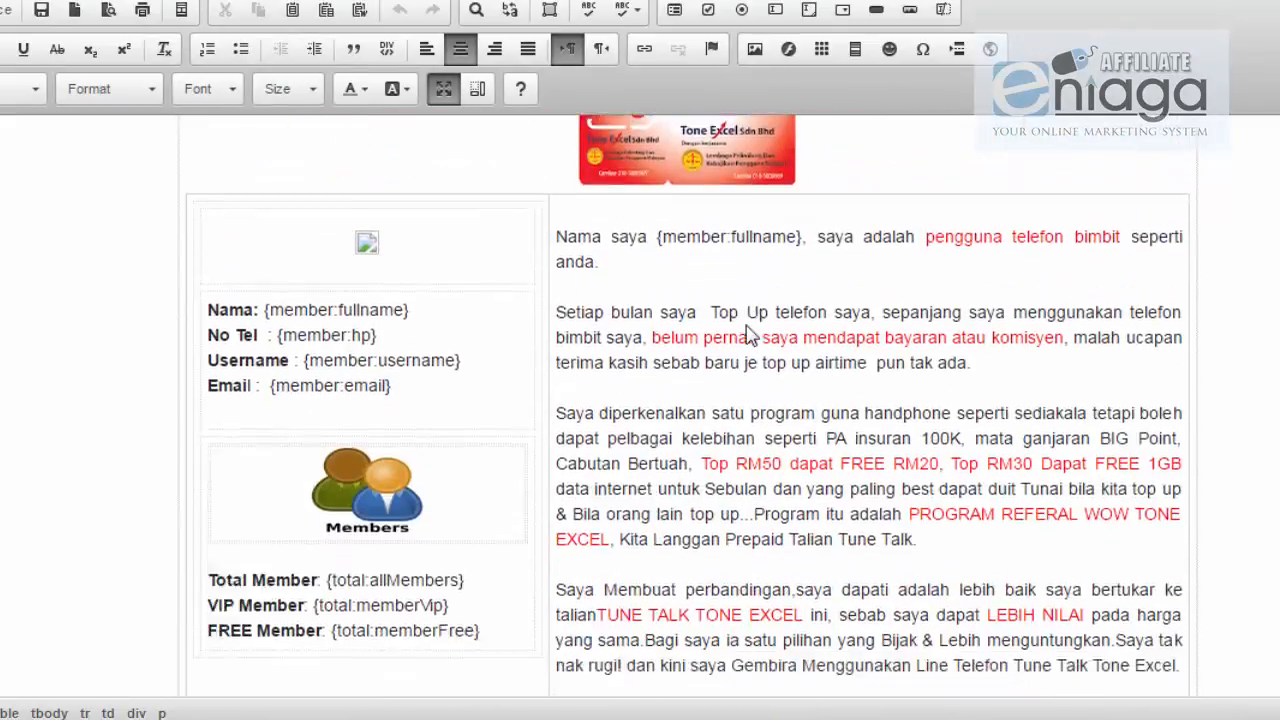
scroll(682, 330, up, 2)
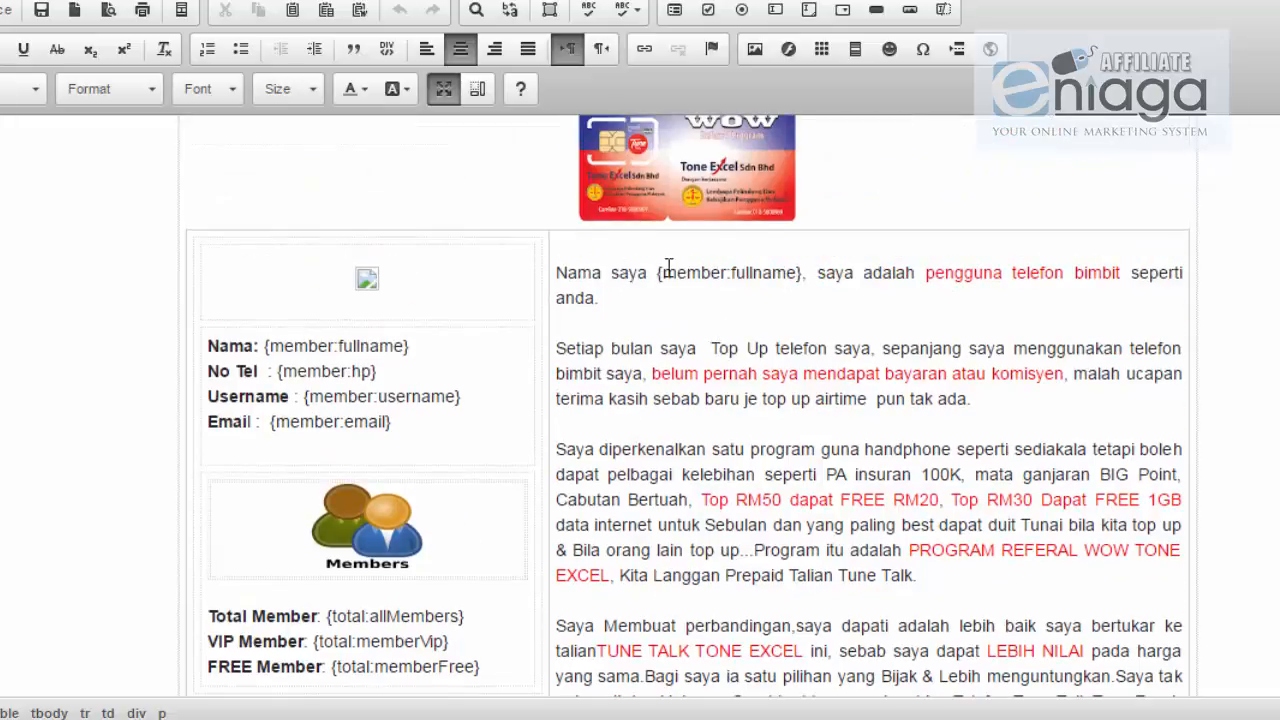
drag(628, 272, 722, 272)
click(766, 272)
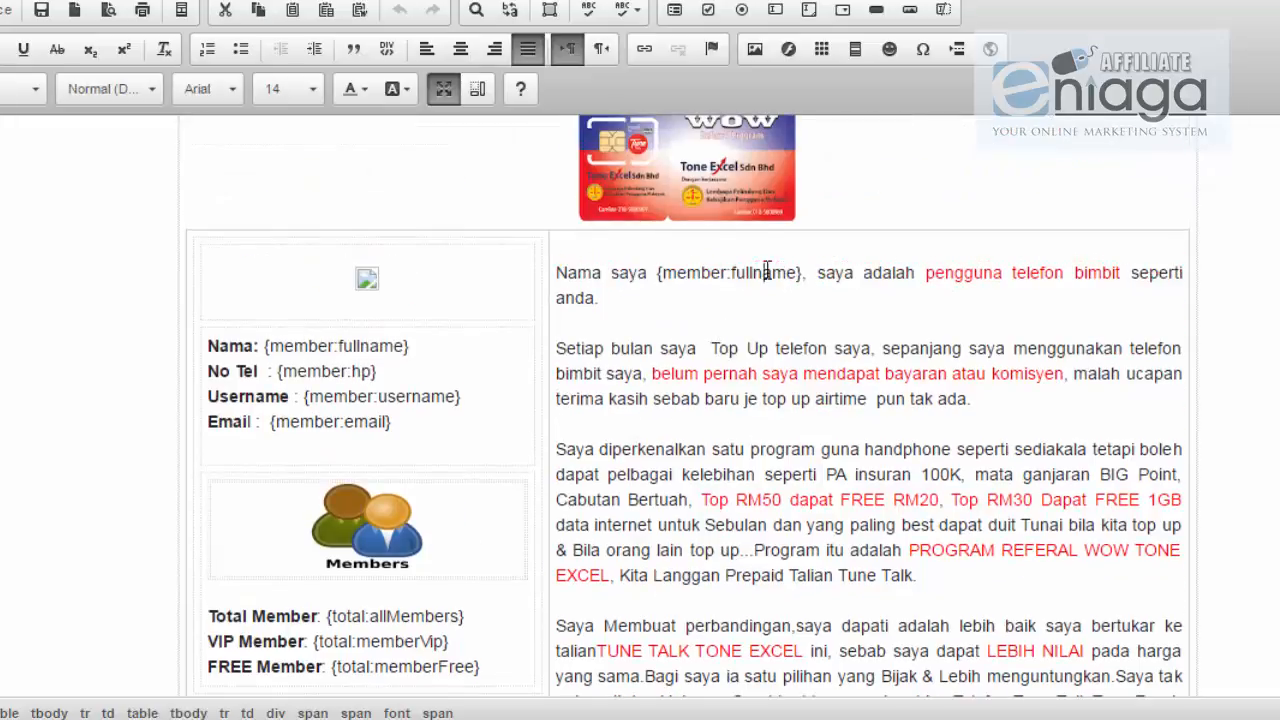
drag(803, 274, 631, 272)
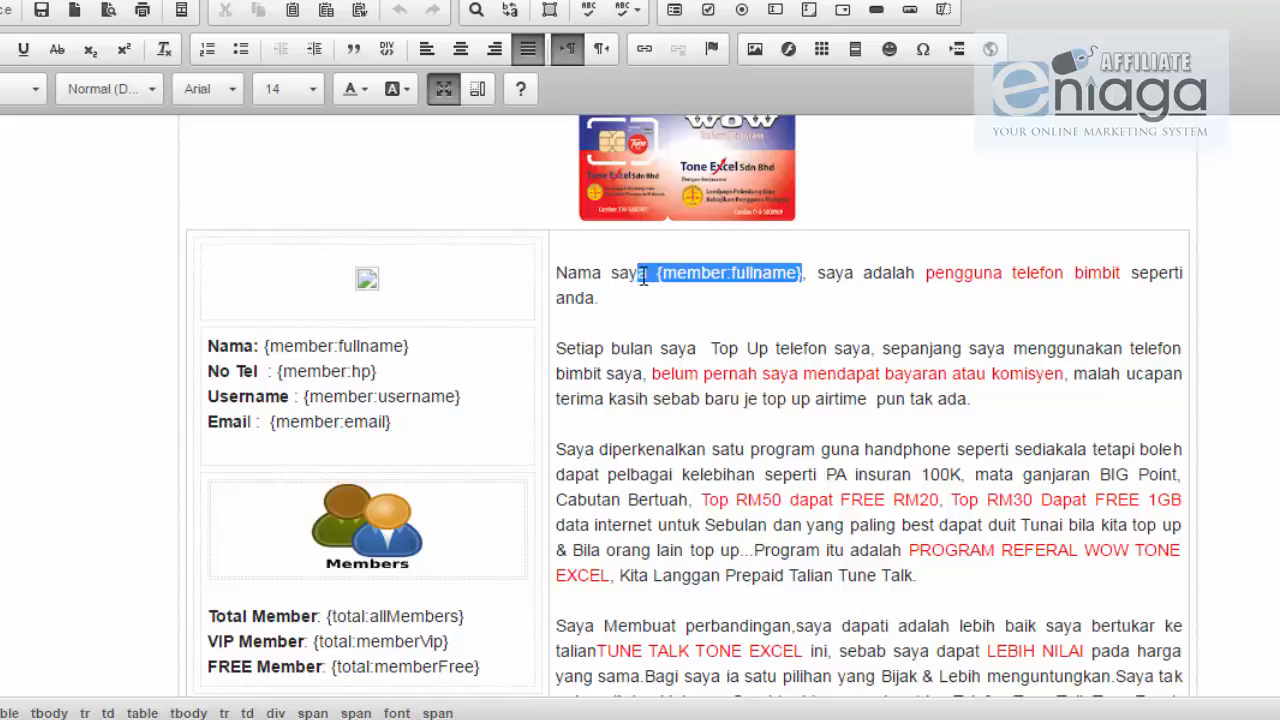
click(426, 343)
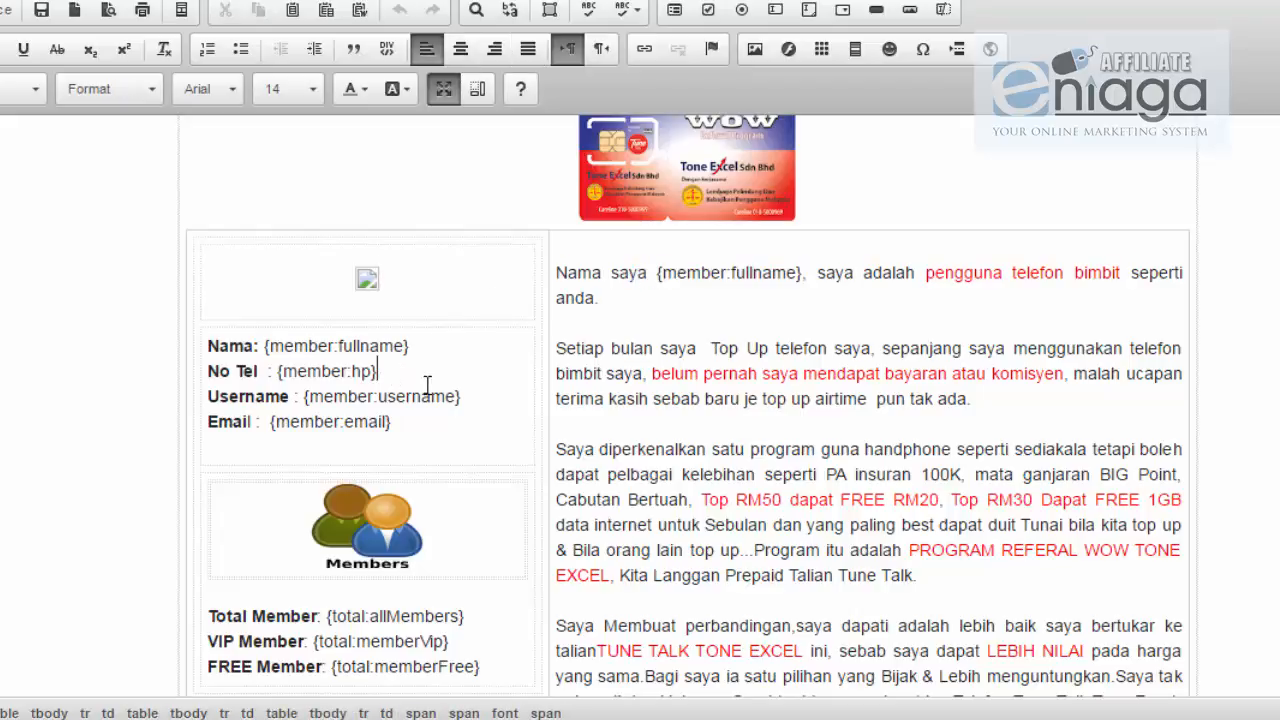
click(469, 397)
scroll(365, 370, down, 2)
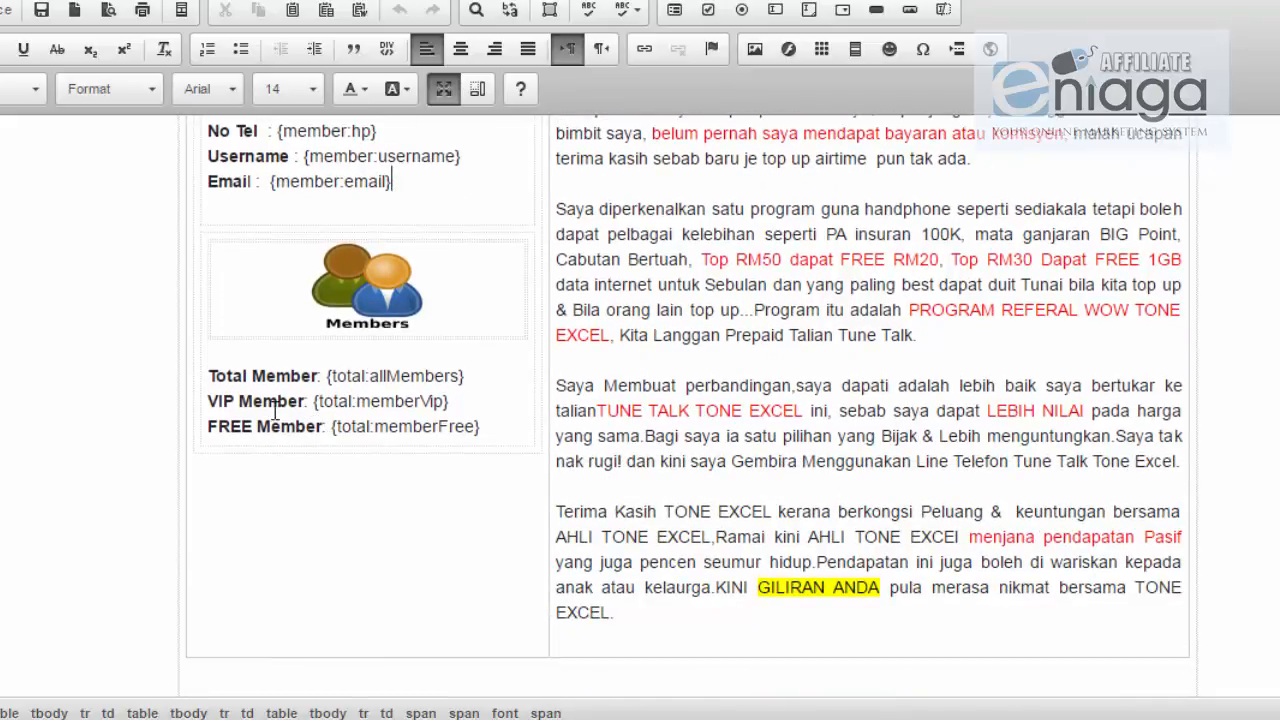
scroll(892, 353, down, 4)
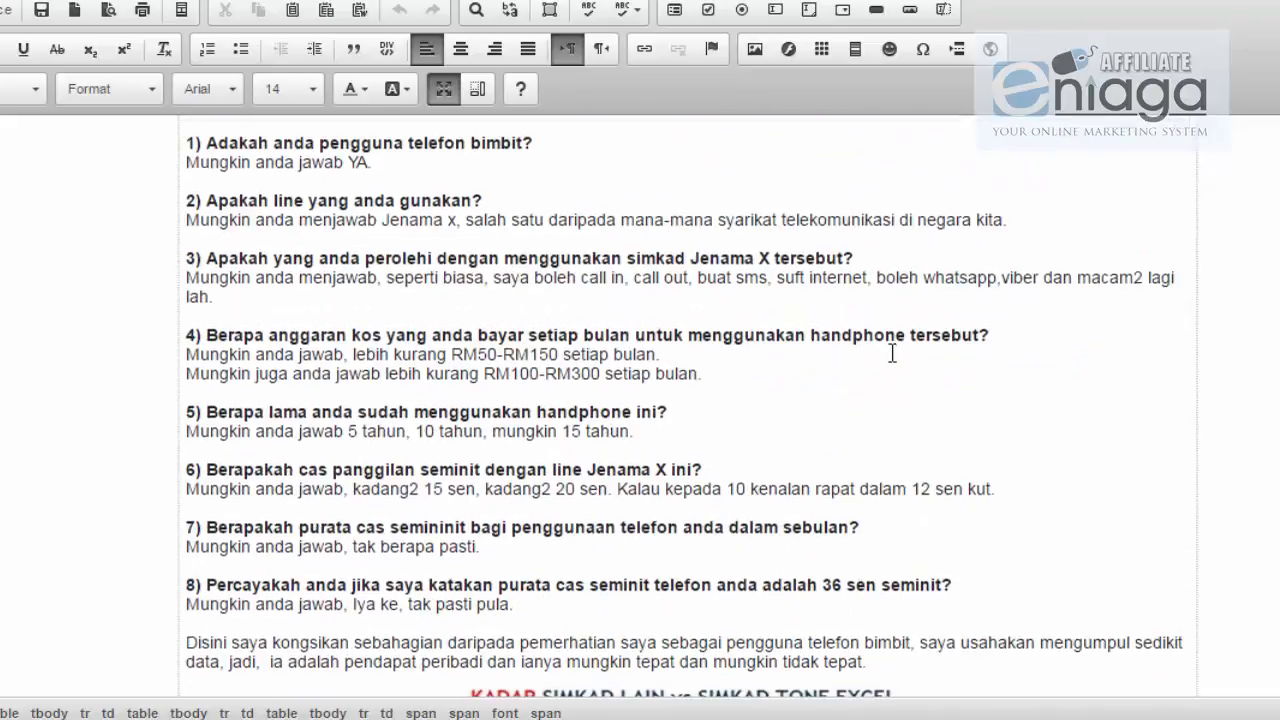
scroll(893, 362, down, 15)
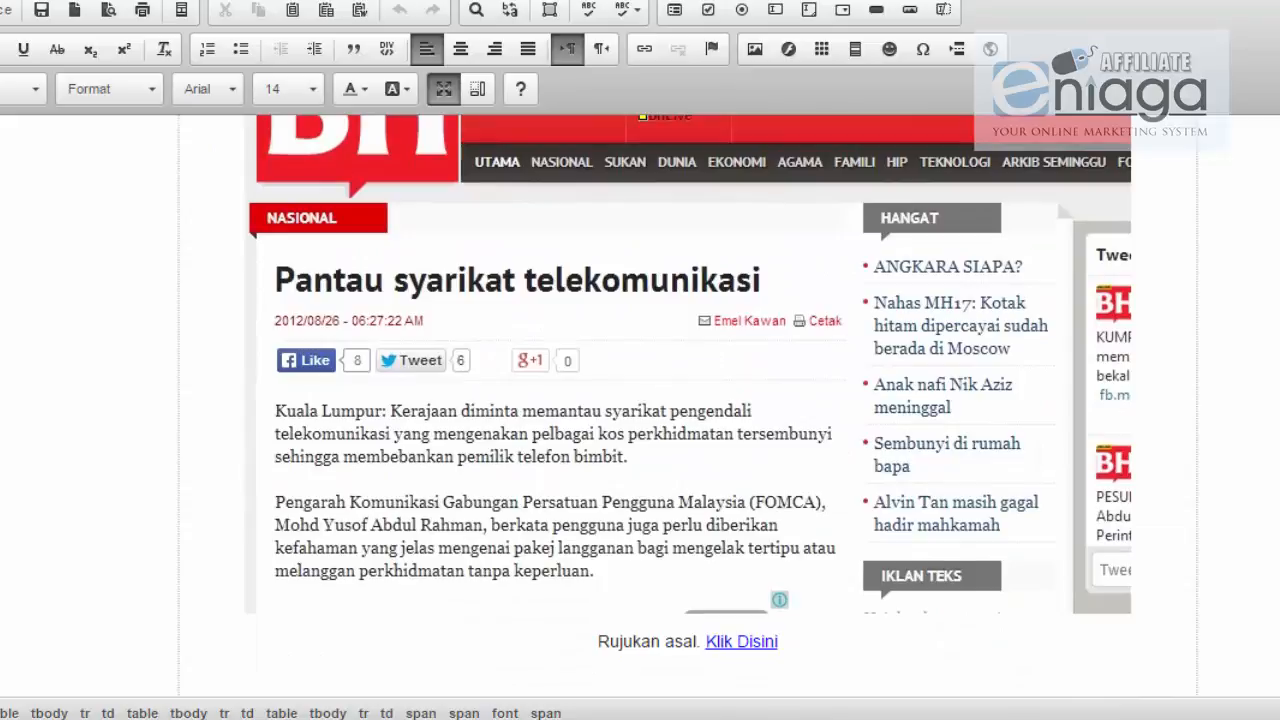
scroll(687, 400, down, 10)
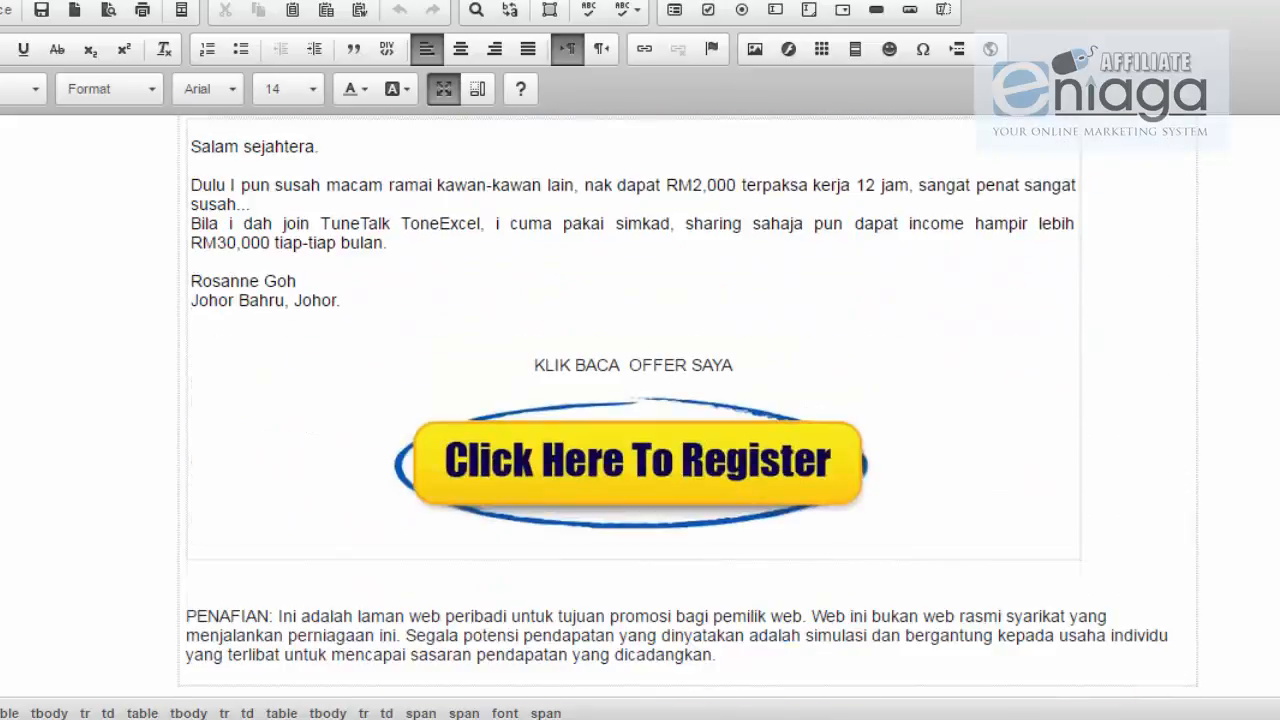
Step: Select the Click Here To Register image and open its link address containing {member:username}
click(664, 470)
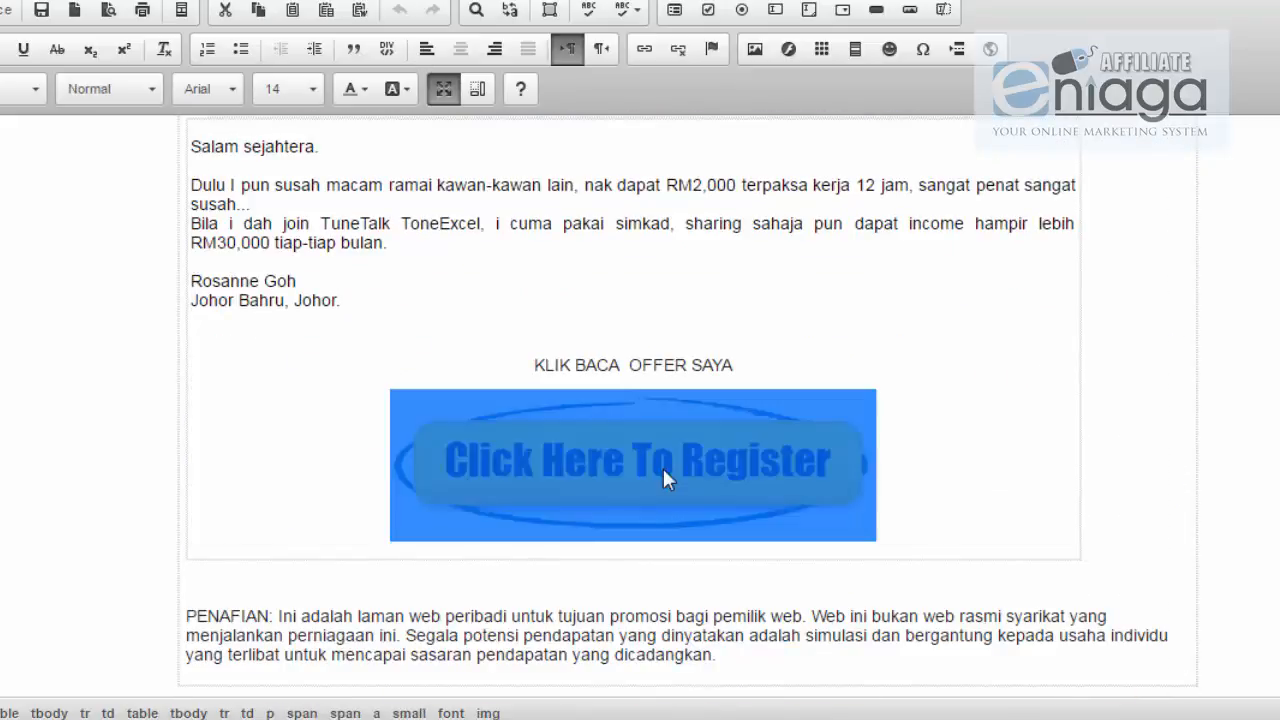
click(645, 50)
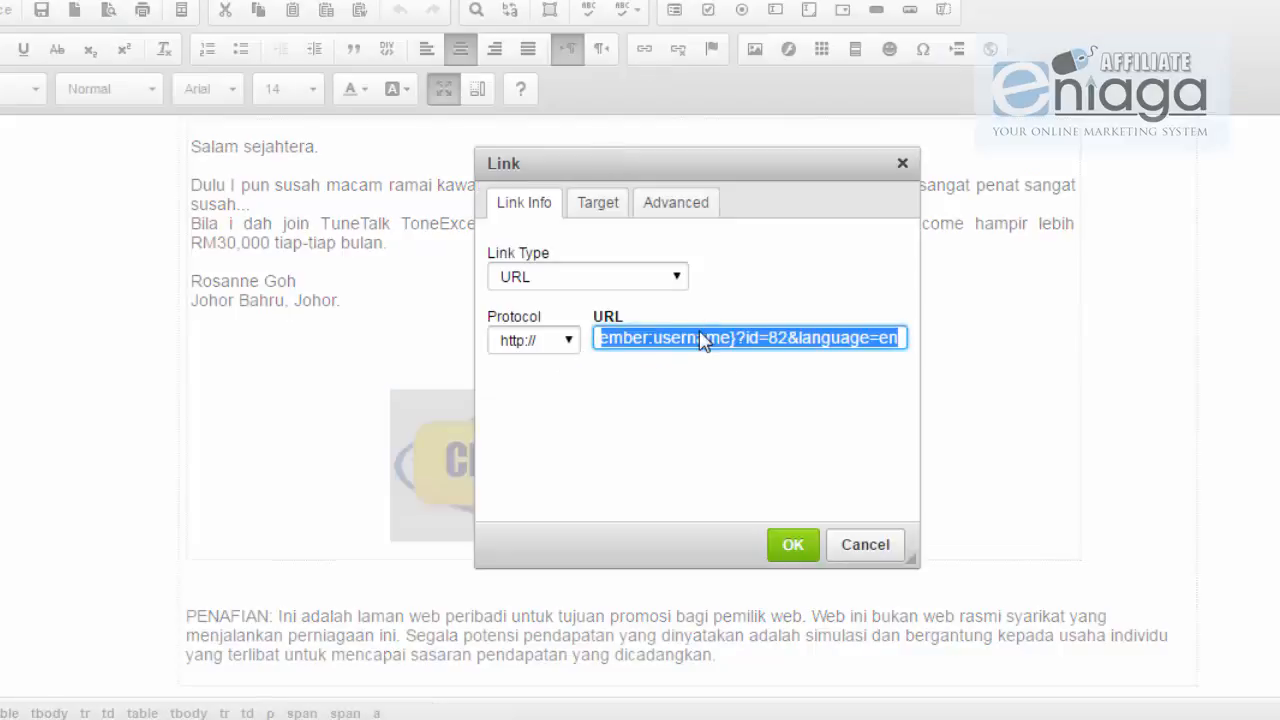
click(701, 337)
key(Left)
key(Left)
key(Left)
key(Left)
key(Left)
key(Left)
key(Left)
key(Left)
key(Left)
key(Left)
key(Left)
key(Left)
key(Left)
key(Left)
key(Left)
key(Left)
key(Left)
key(Left)
key(Left)
key(Left)
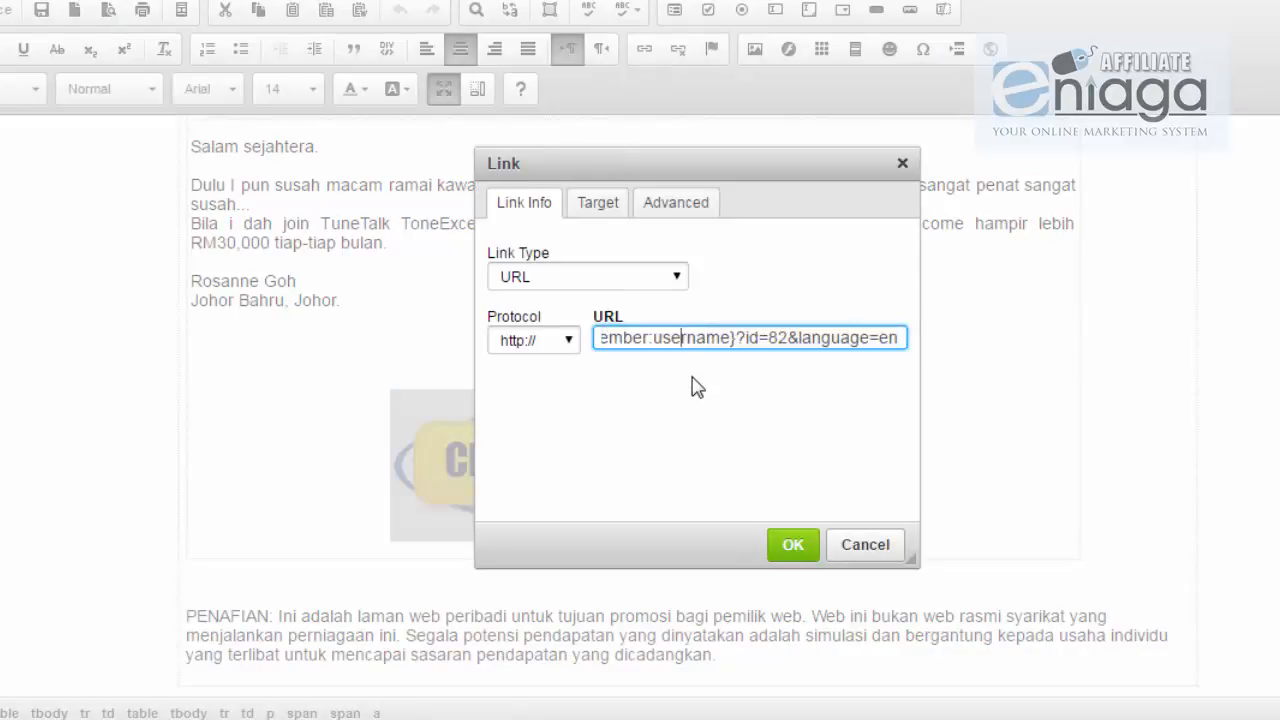
key(Left)
key(Left)
key(Left)
key(Left)
key(Left)
key(Left)
key(Left)
key(Left)
key(Left)
key(Left)
key(Left)
key(Left)
key(Left)
key(Left)
key(Left)
key(Left)
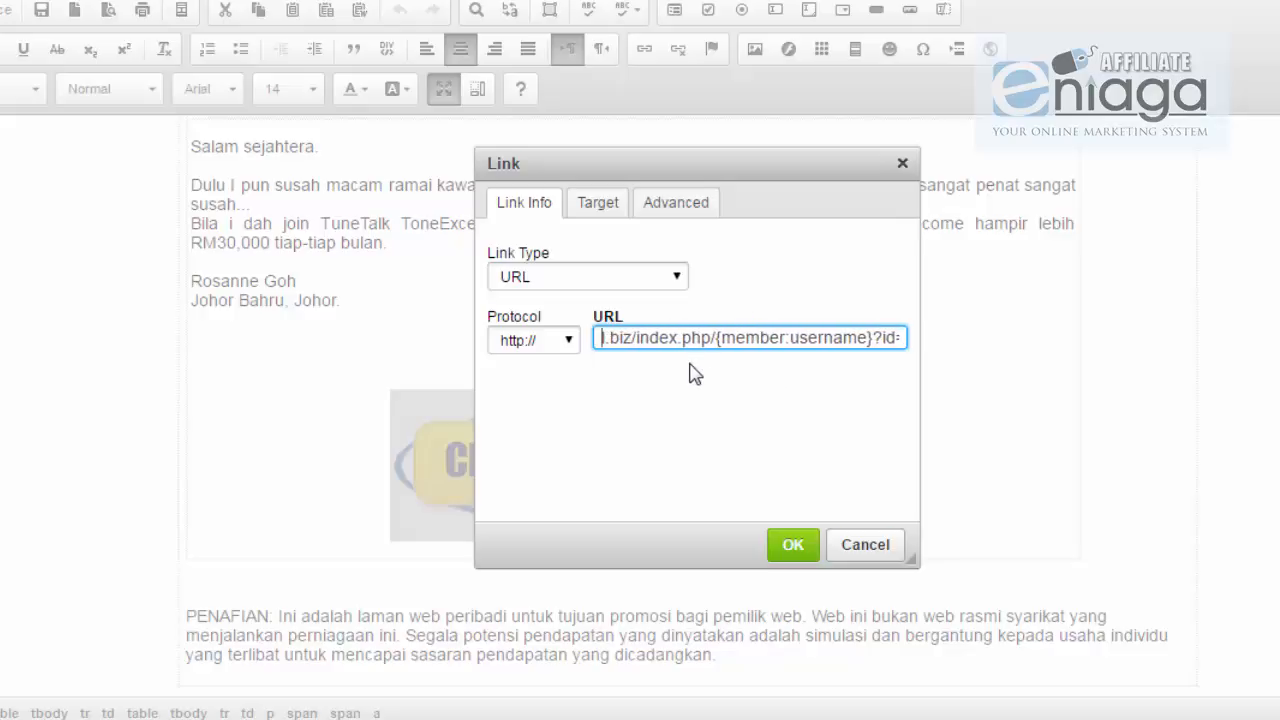
key(Right)
key(Right)
key(Right)
key(Right)
key(Right)
key(Right)
key(Right)
key(Right)
key(Right)
key(Right)
key(Right)
key(Right)
key(Right)
key(Right)
key(Right)
key(Right)
key(Right)
key(Right)
key(Right)
key(Right)
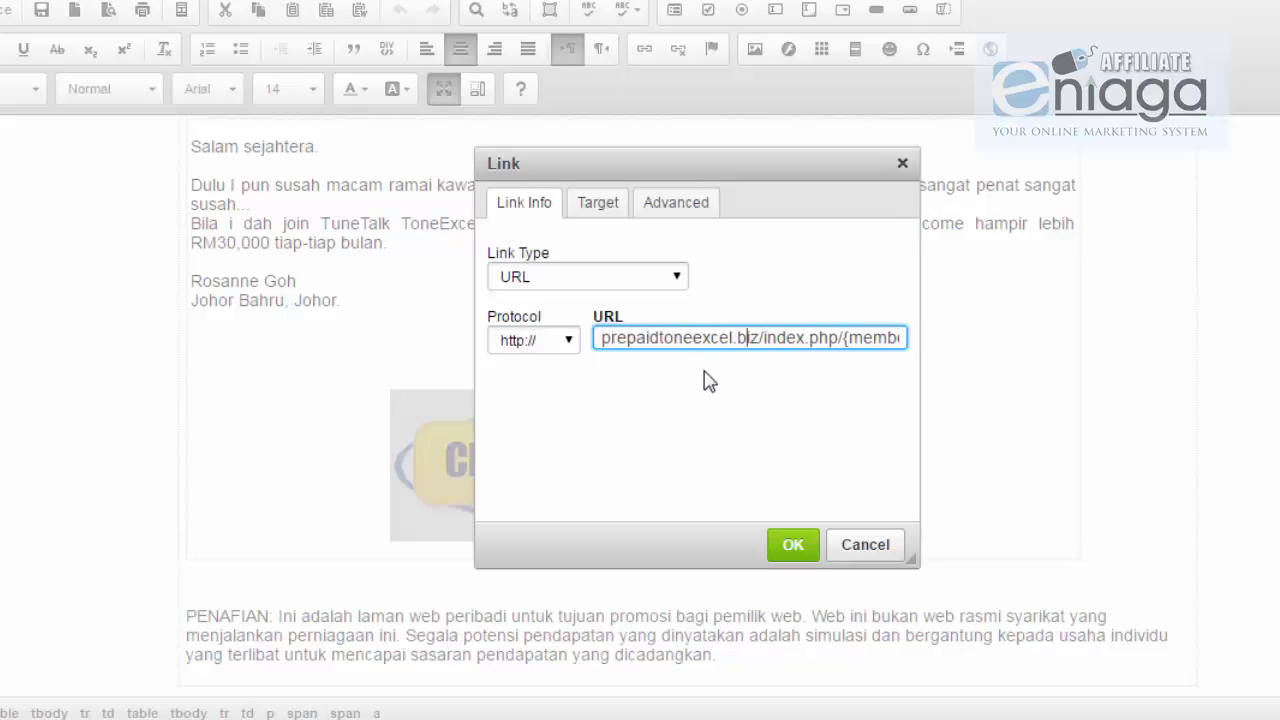
key(Right)
key(Right)
key(Right)
key(Right)
key(Right)
key(Right)
key(Right)
key(Right)
key(Right)
key(Right)
key(Right)
key(Right)
key(Right)
key(Right)
key(Right)
key(Right)
key(Right)
key(Right)
key(Right)
key(Right)
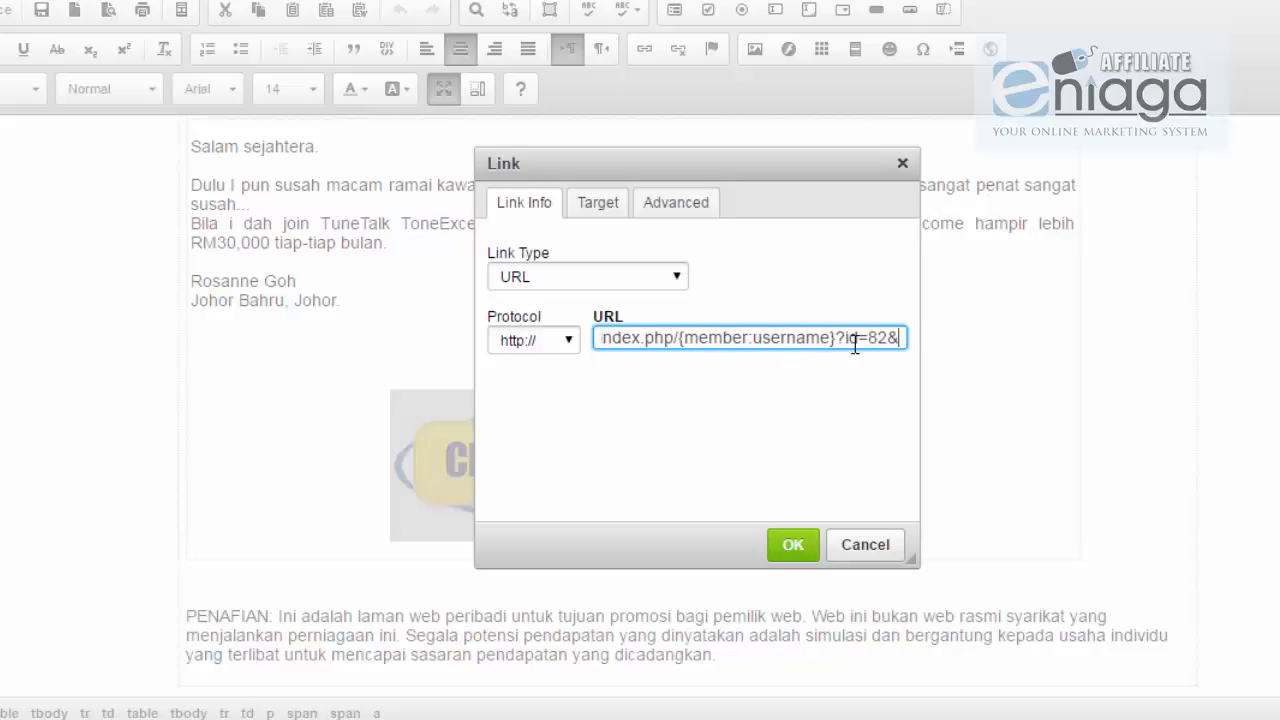
drag(838, 338, 664, 338)
click(821, 338)
Step: Append language=en so the link ends ?id=82&language=en, then confirm the Link dialog
text(language=en)
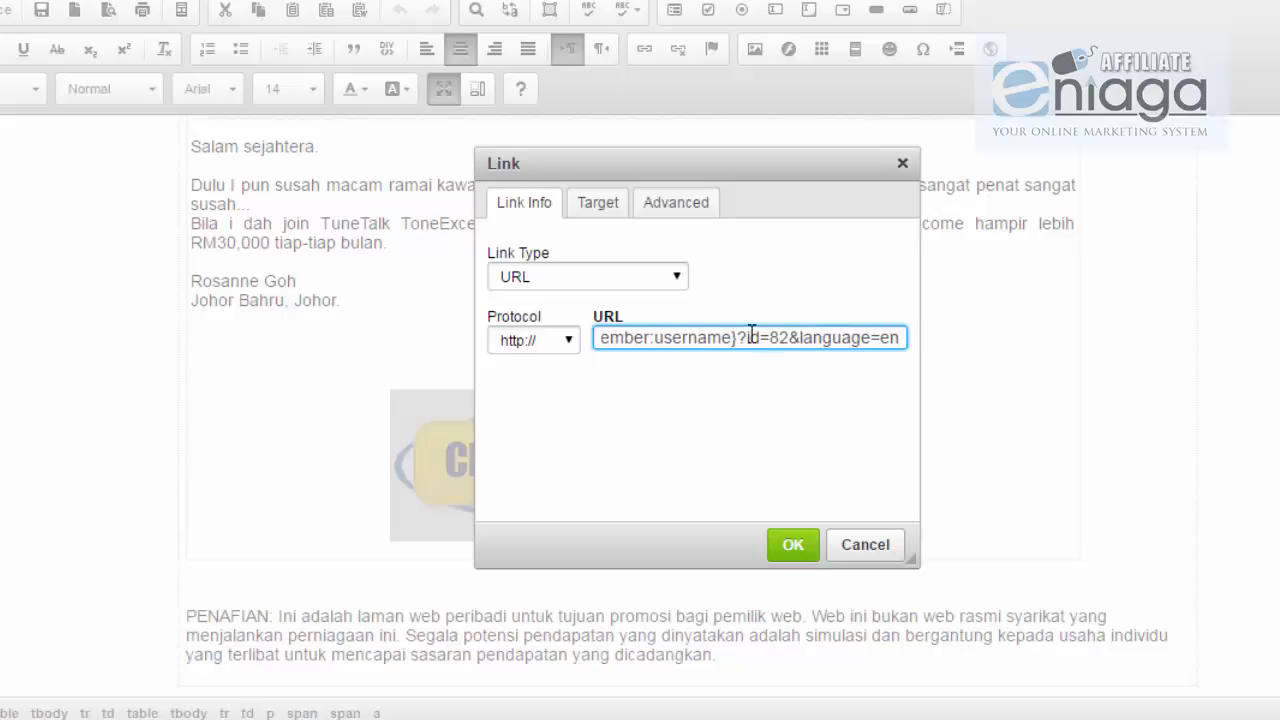
drag(790, 337, 769, 337)
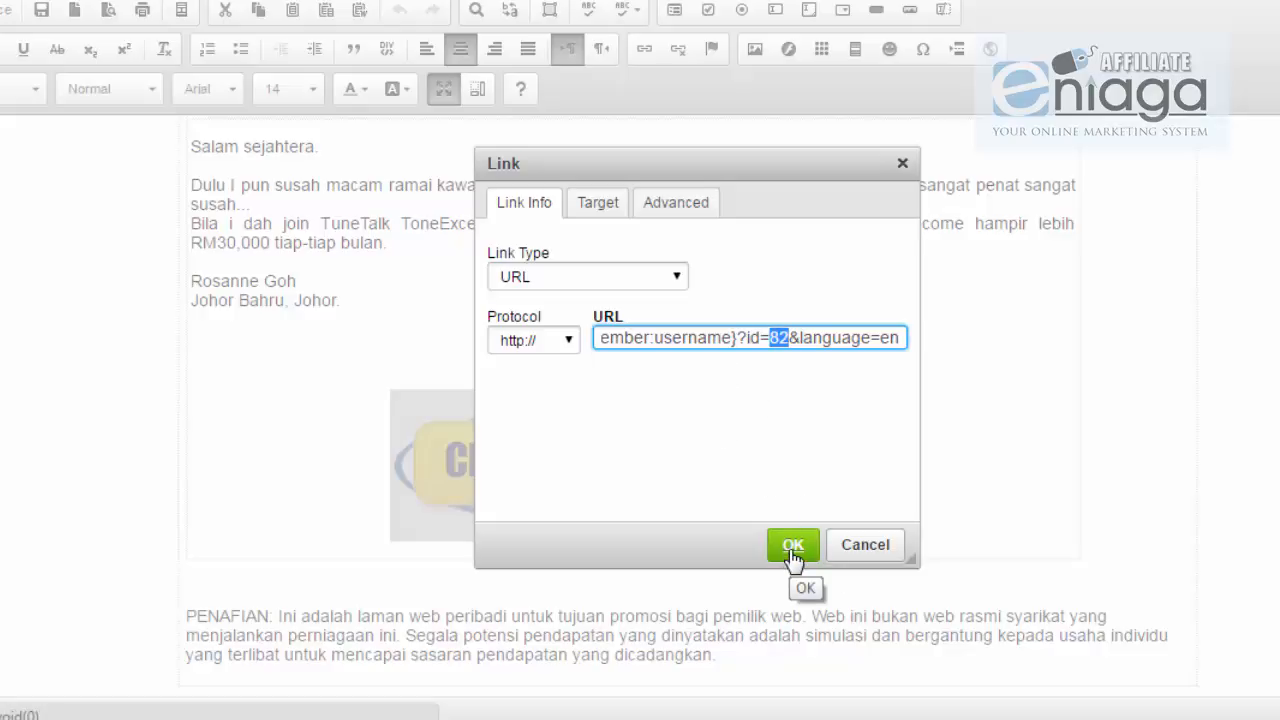
key(Left)
key(Left)
key(Left)
key(Left)
key(Left)
key(Left)
key(Left)
drag(776, 340, 565, 333)
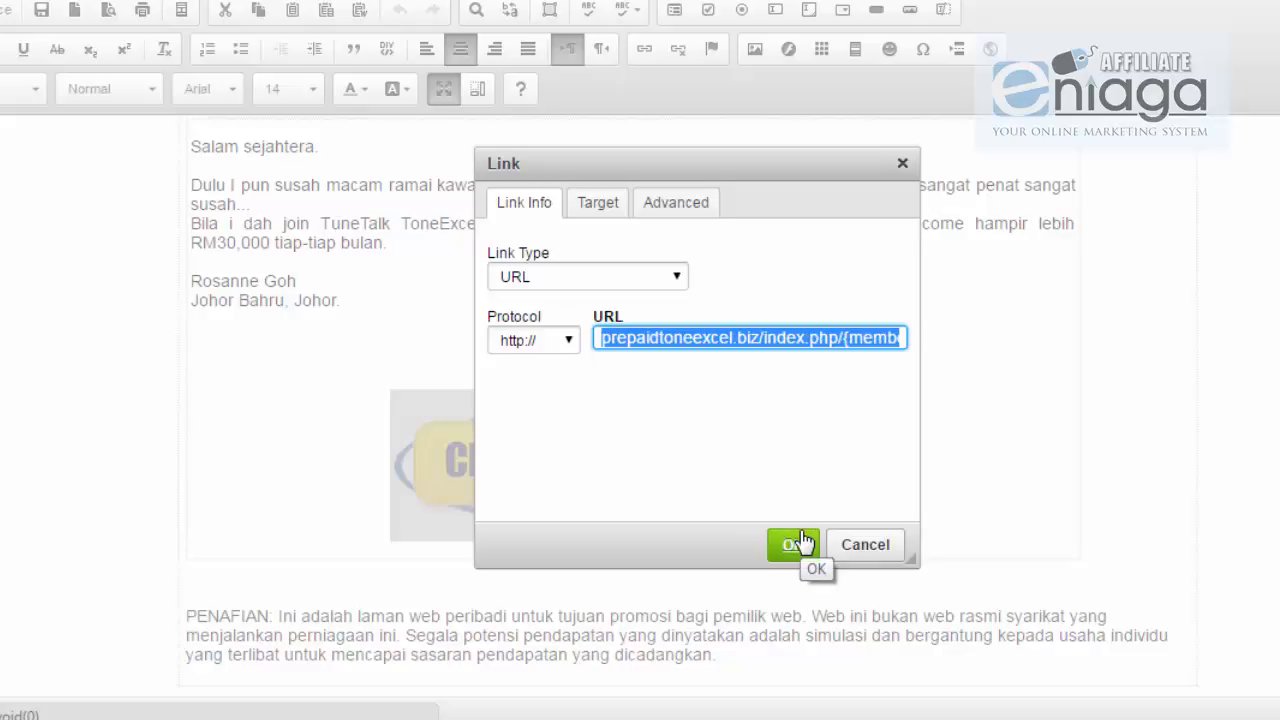
click(858, 546)
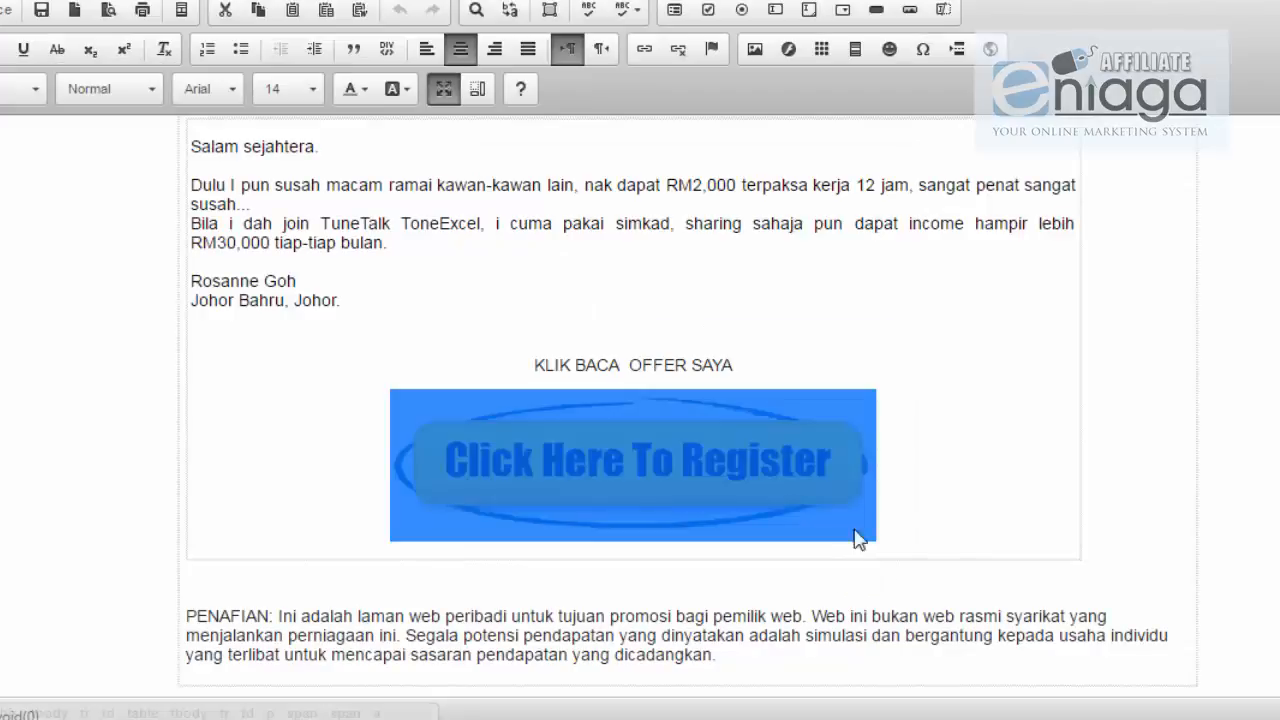
click(601, 336)
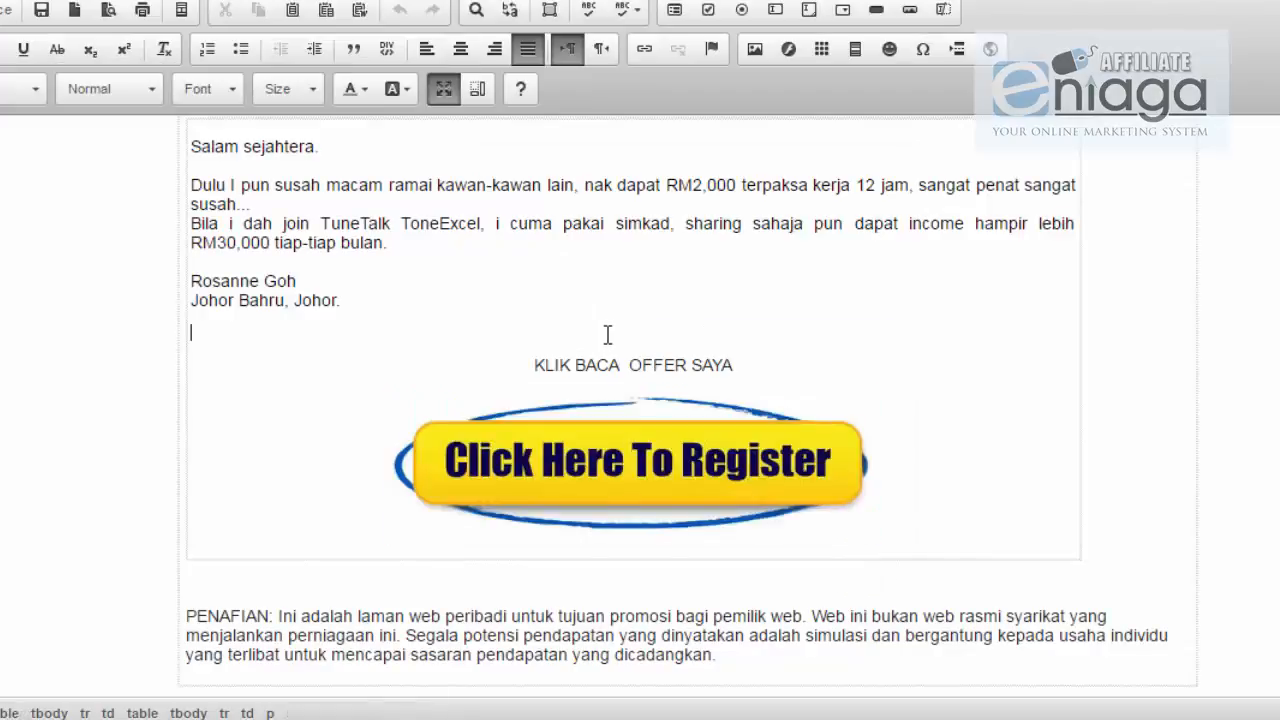
scroll(607, 335, up, 10)
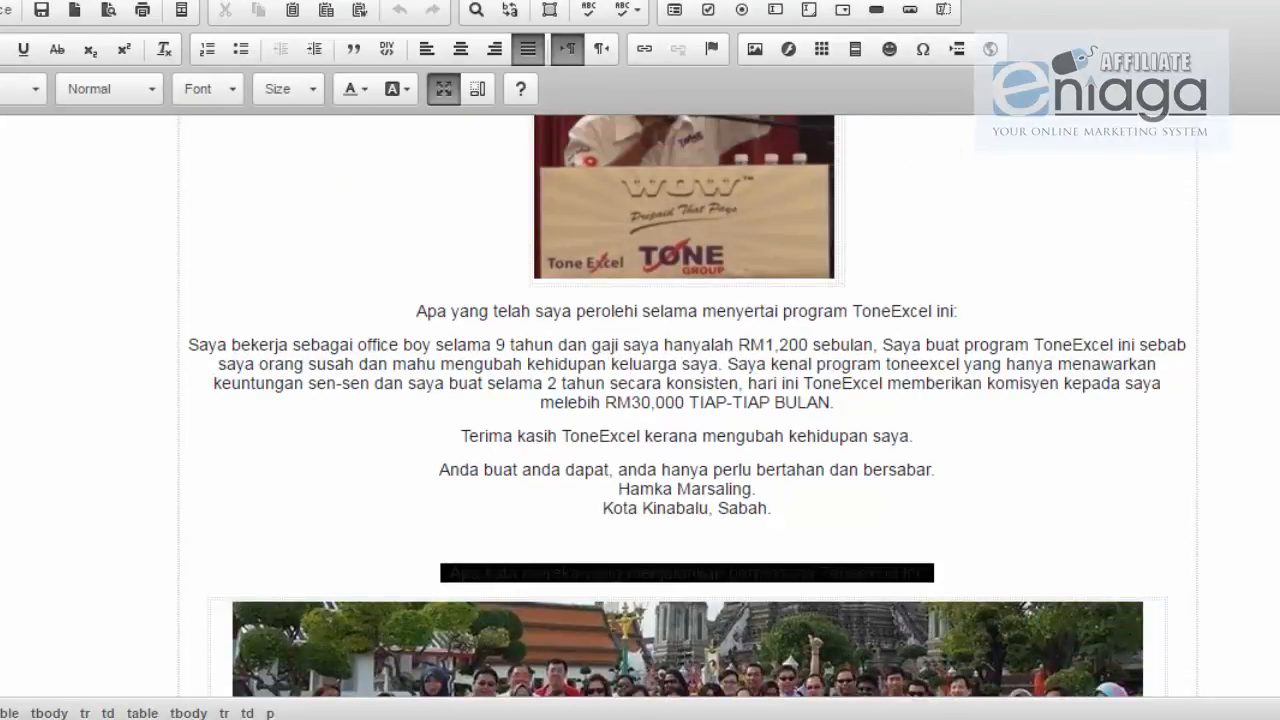
scroll(935, 345, up, 15)
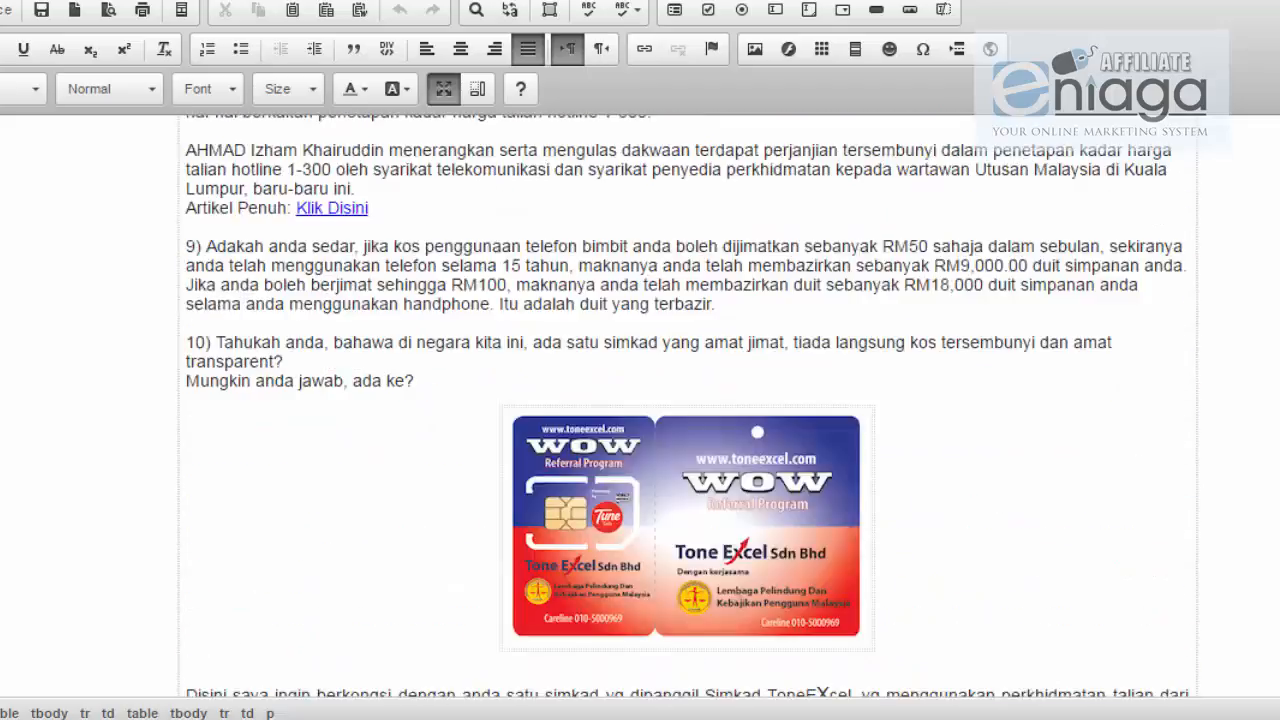
scroll(935, 345, down, 10)
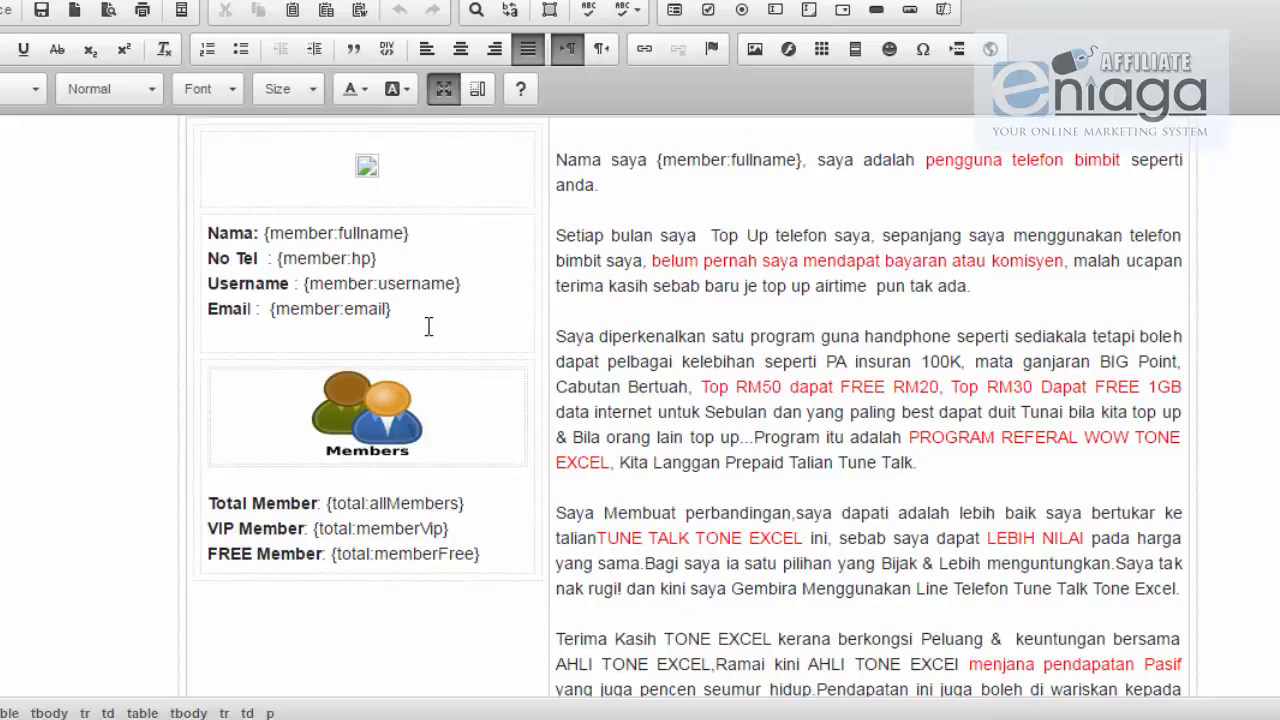
scroll(655, 354, up, 1)
scroll(670, 347, up, 2)
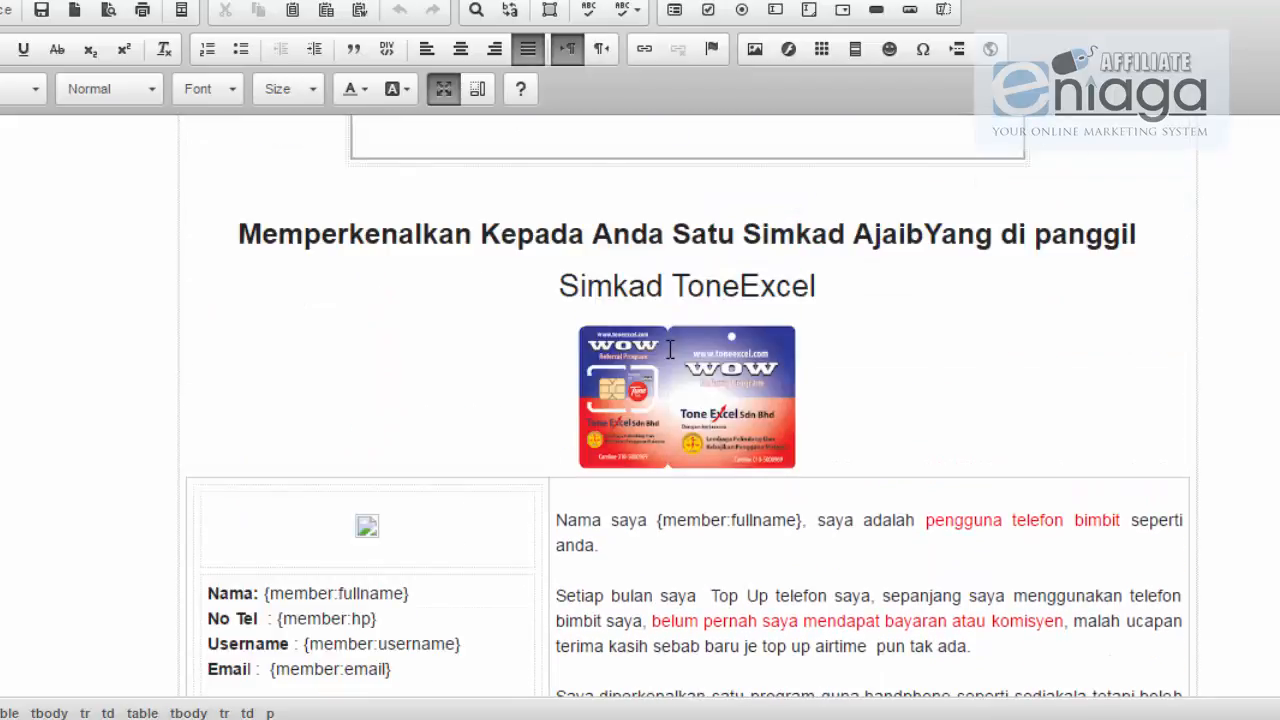
scroll(662, 424, down, 1)
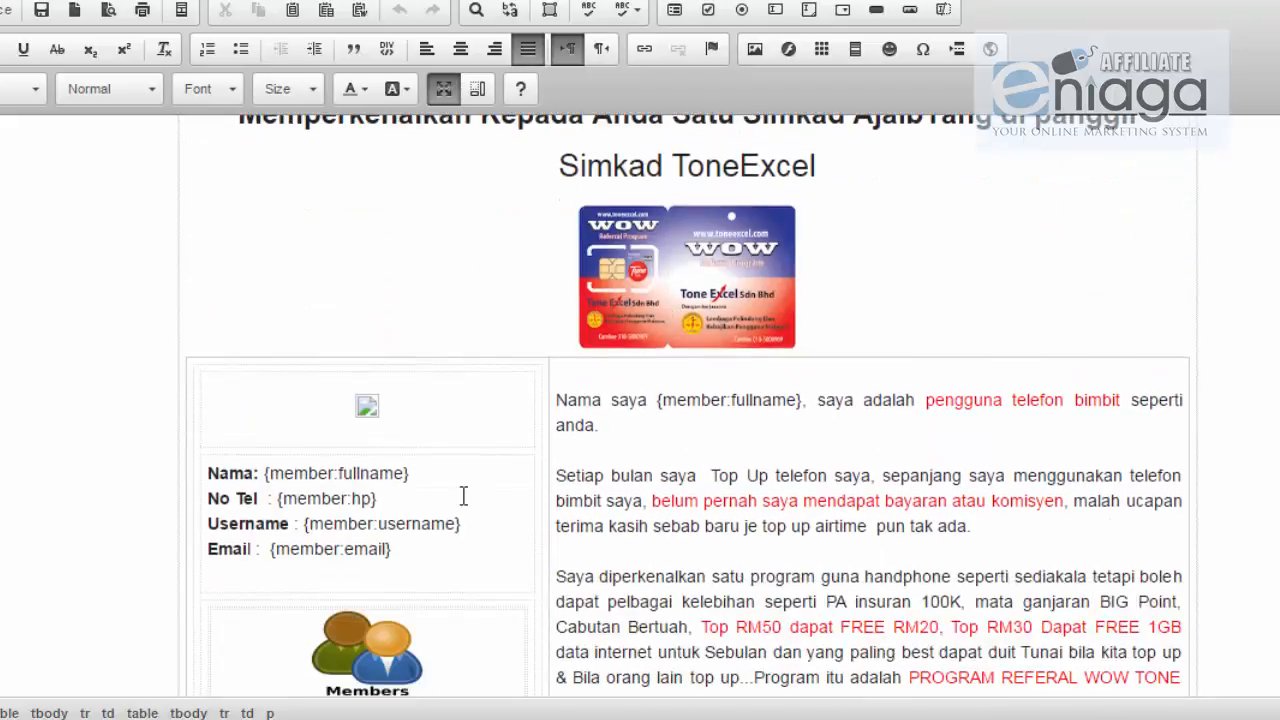
drag(508, 519, 282, 523)
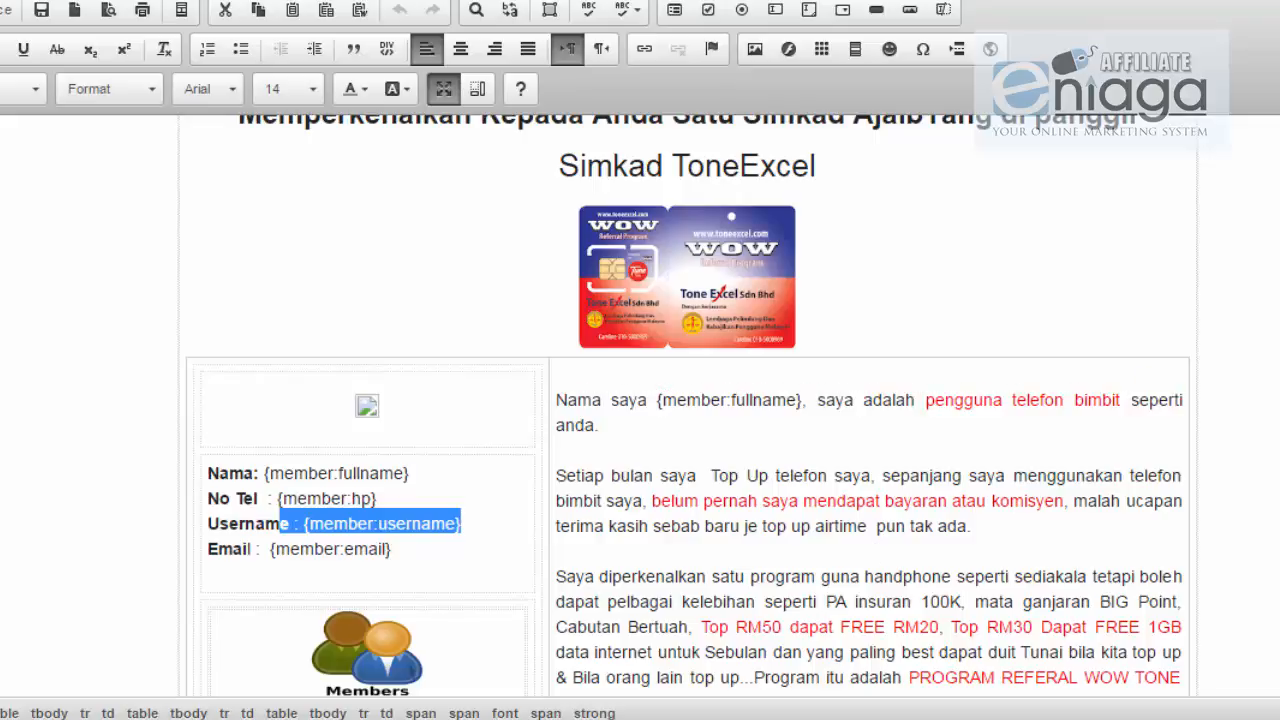
click(366, 406)
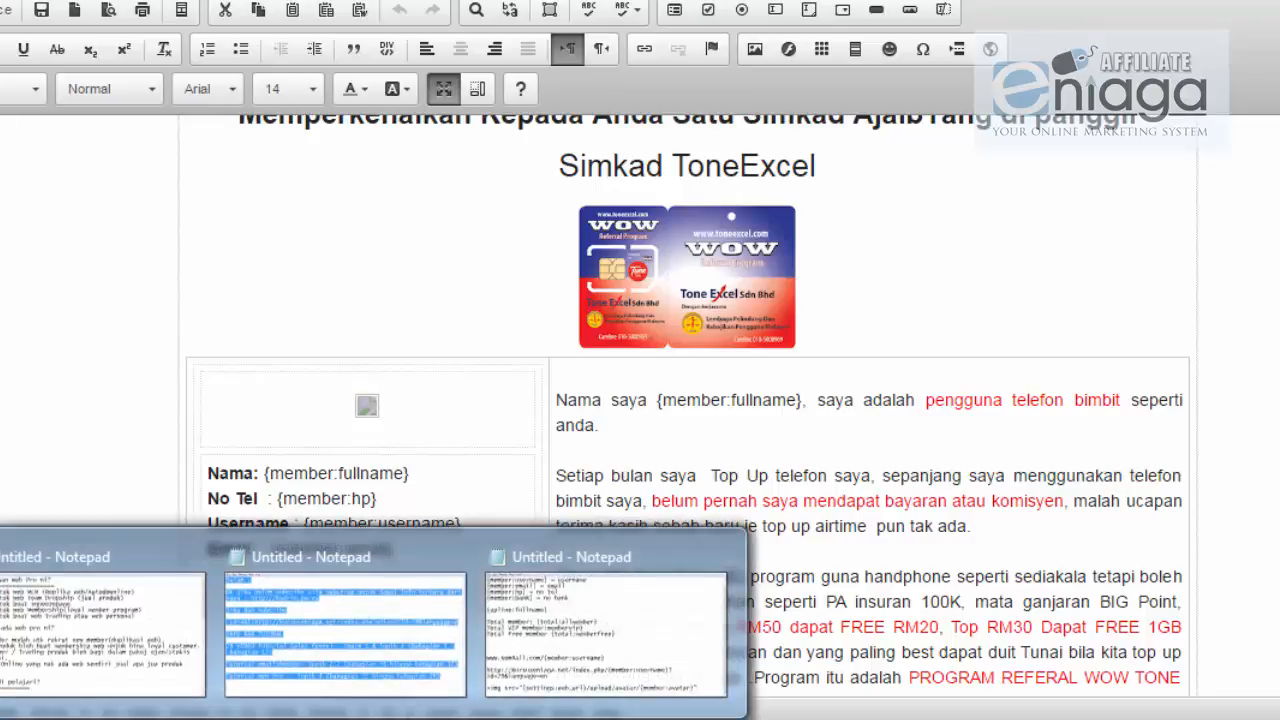
Step: Bring up the notes, restore the accidentally deleted avatar line, and select the whole <img src=...> tag
click(543, 680)
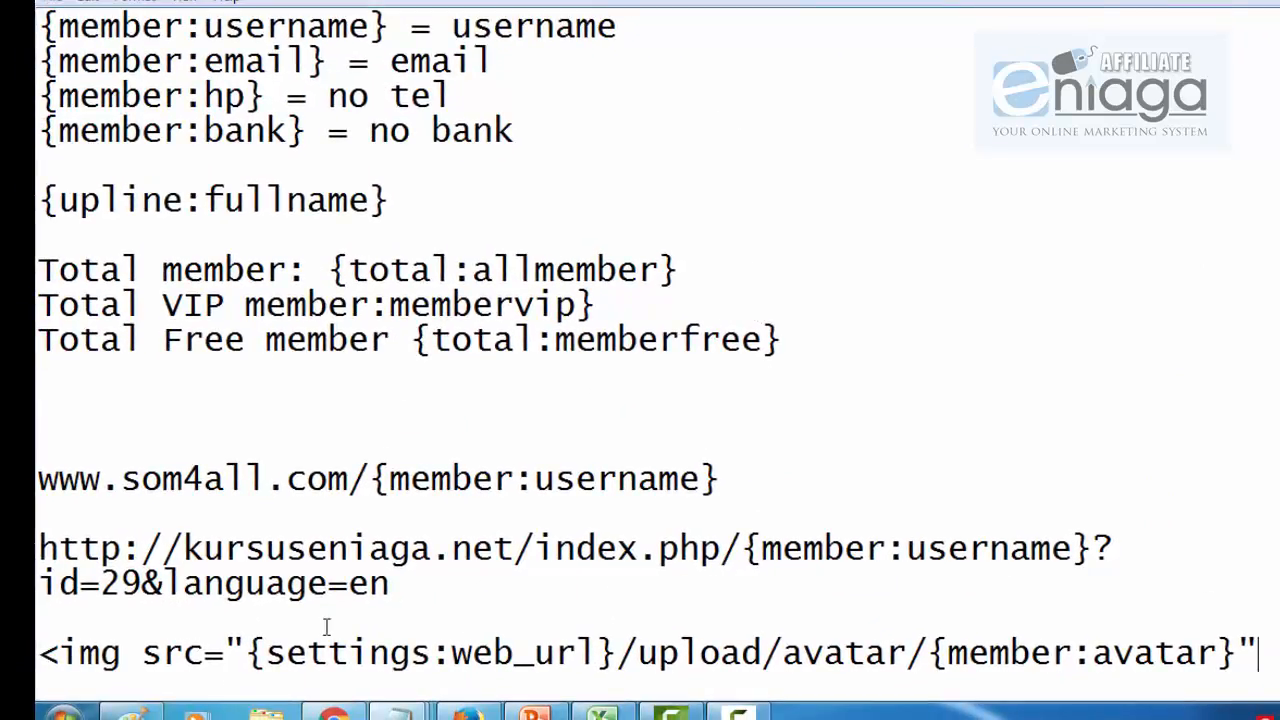
key(shift+Home)
key(BackSpace)
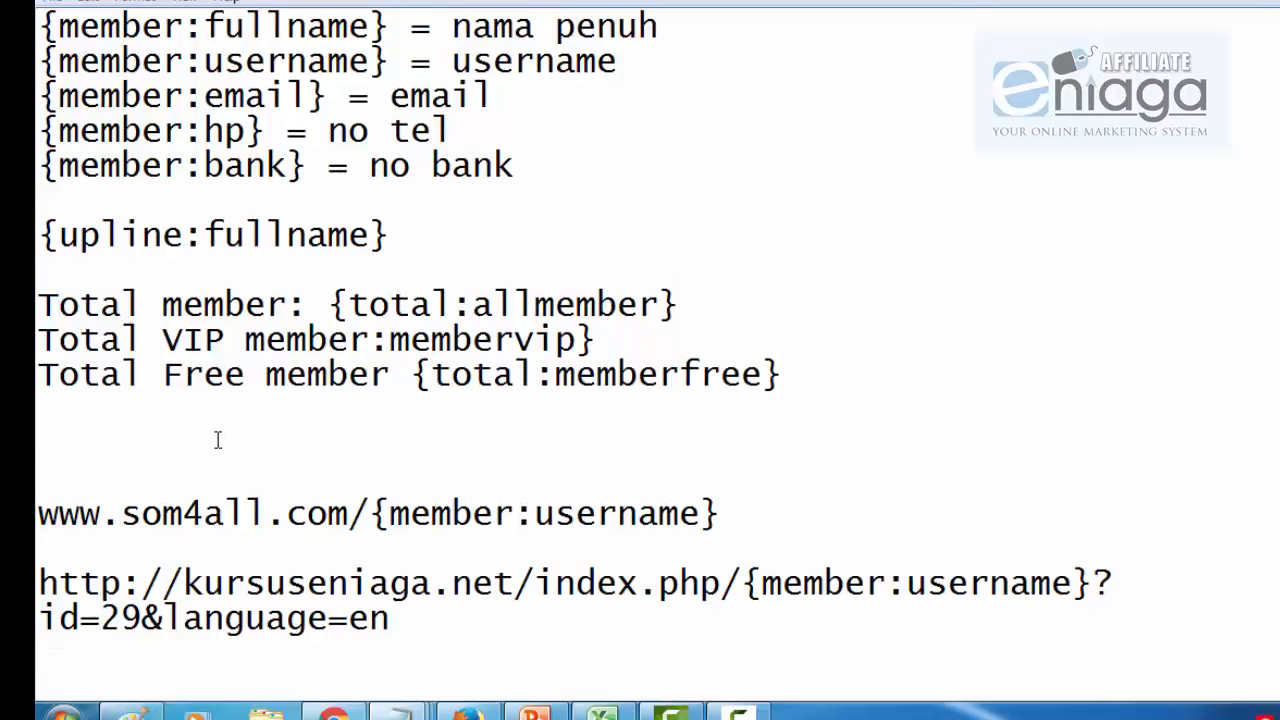
key(ctrl+z)
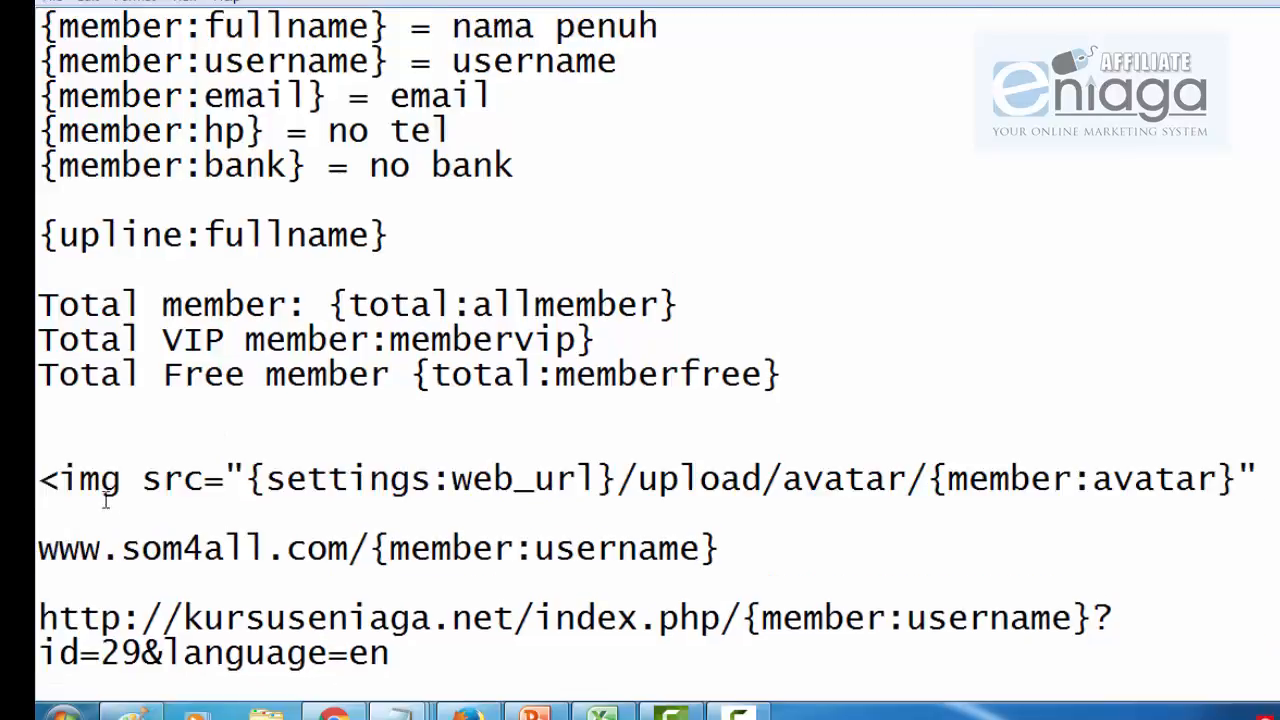
drag(40, 478, 1275, 475)
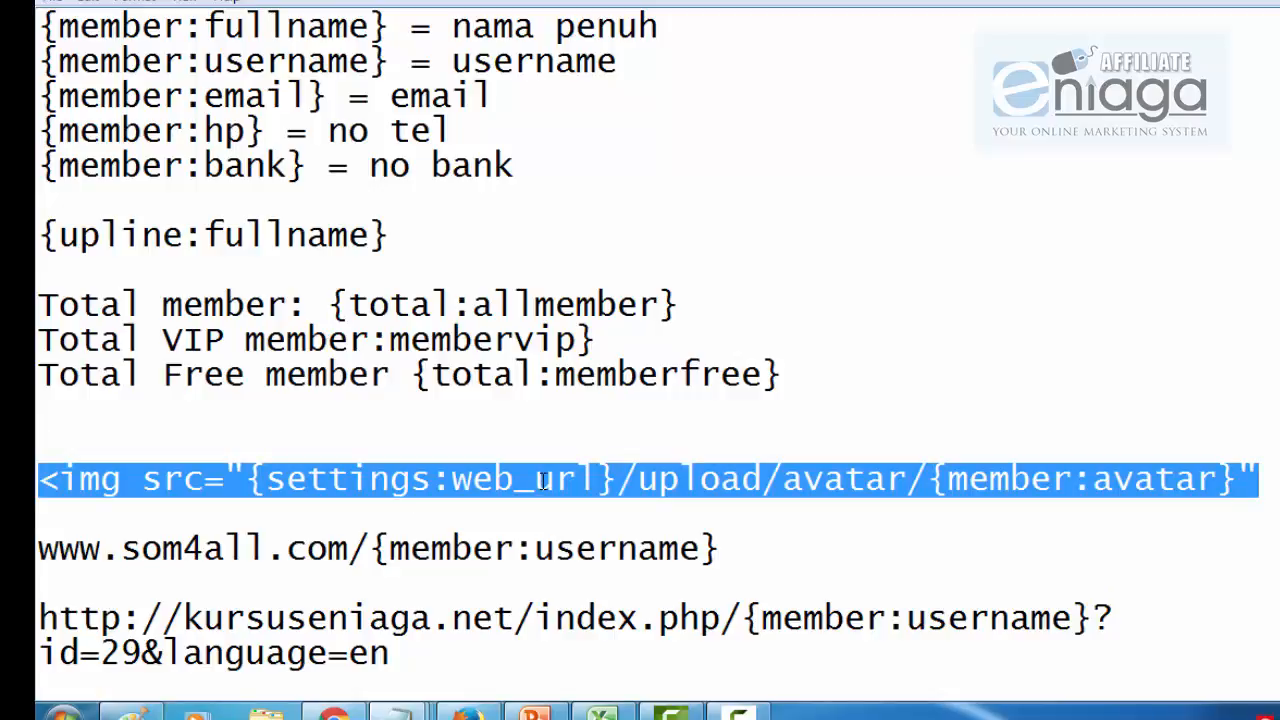
click(57, 484)
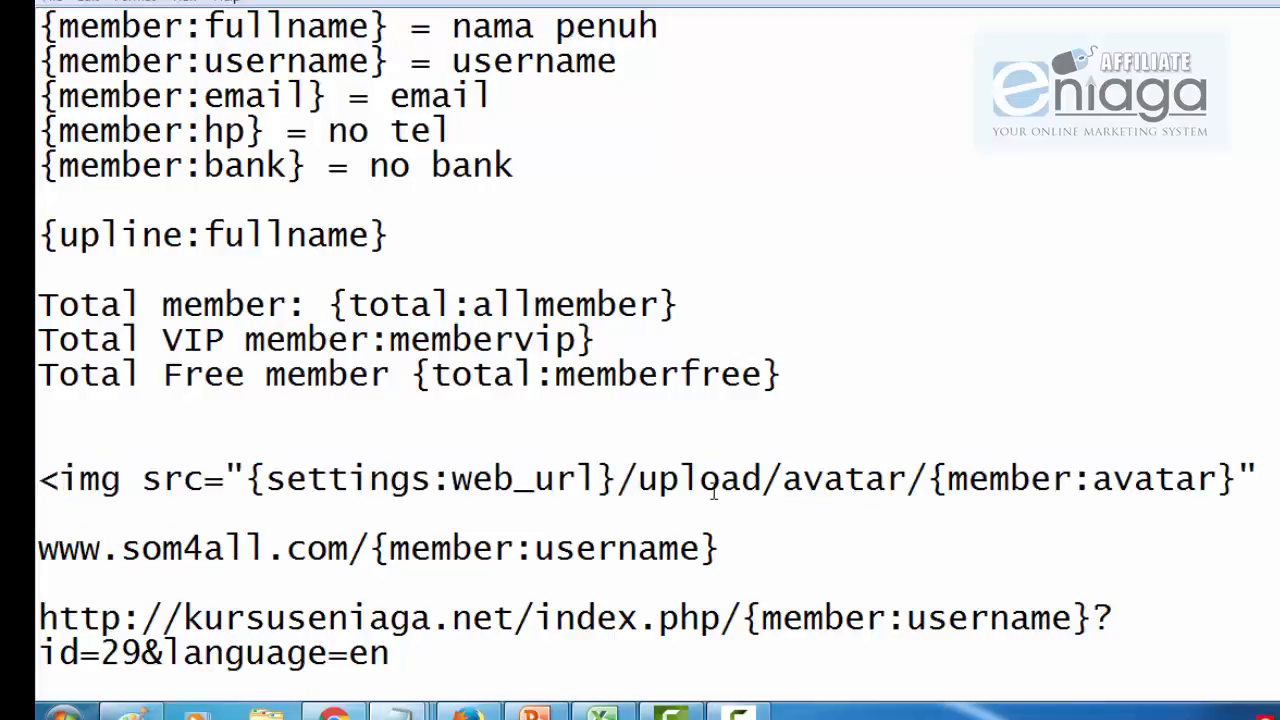
drag(1277, 470, 38, 480)
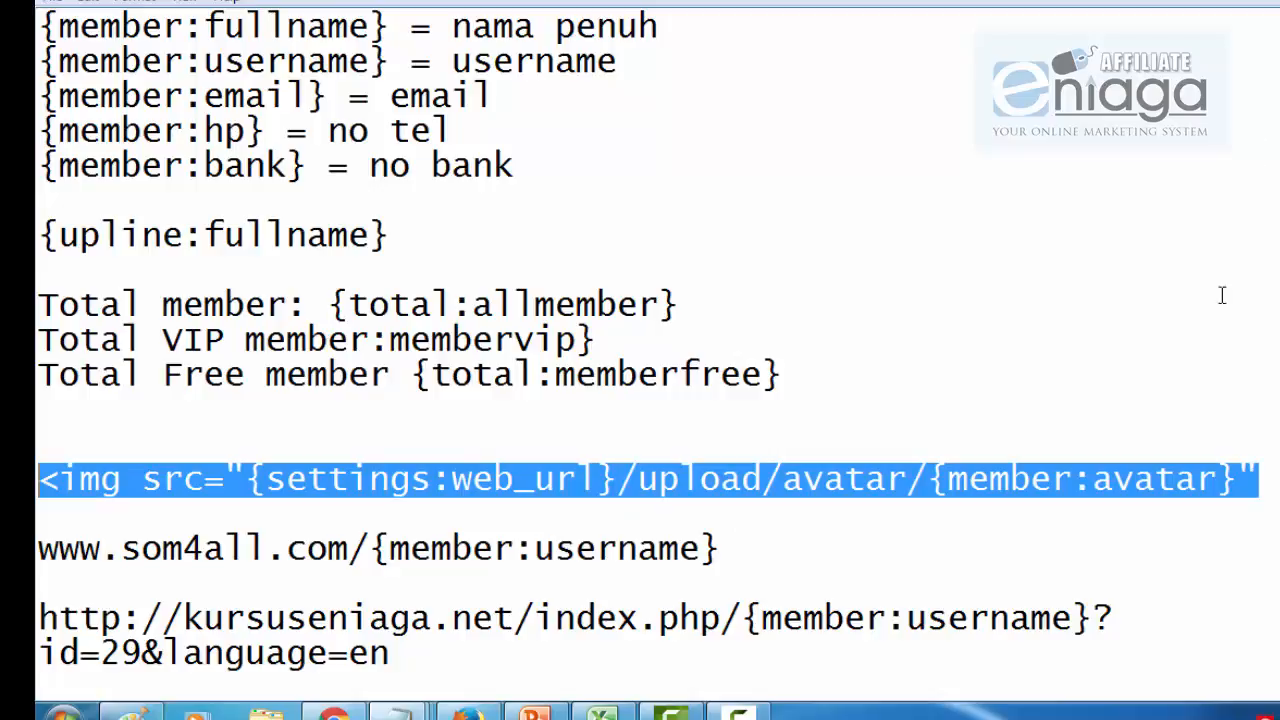
Step: Back in the page editor, select the {member:email} shortcode on the Email line
key(alt+Tab)
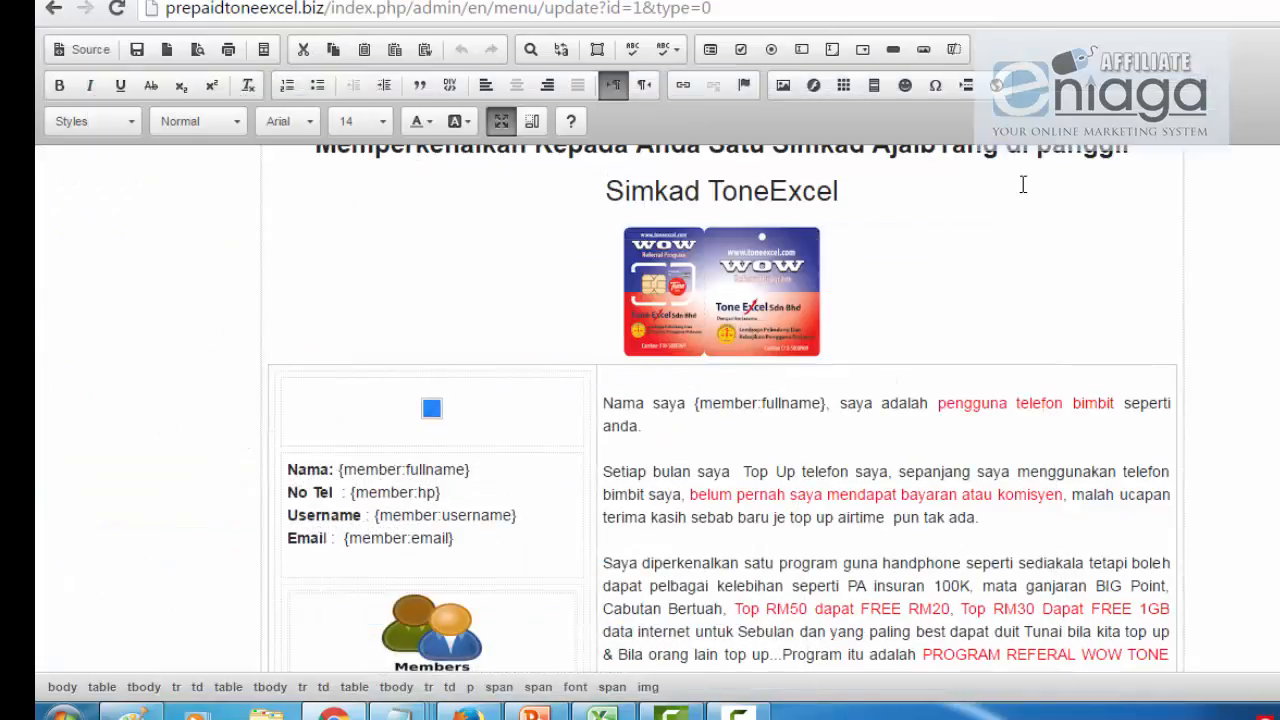
scroll(895, 345, down, 3)
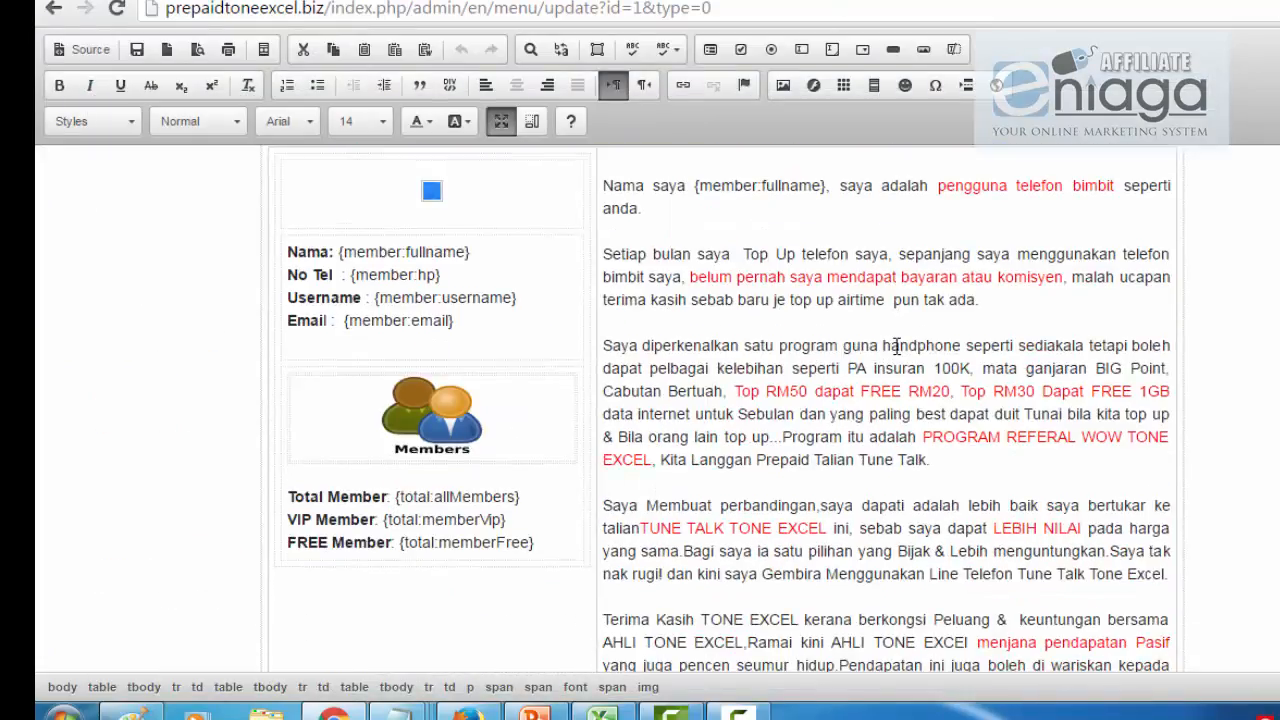
scroll(897, 345, up, 1)
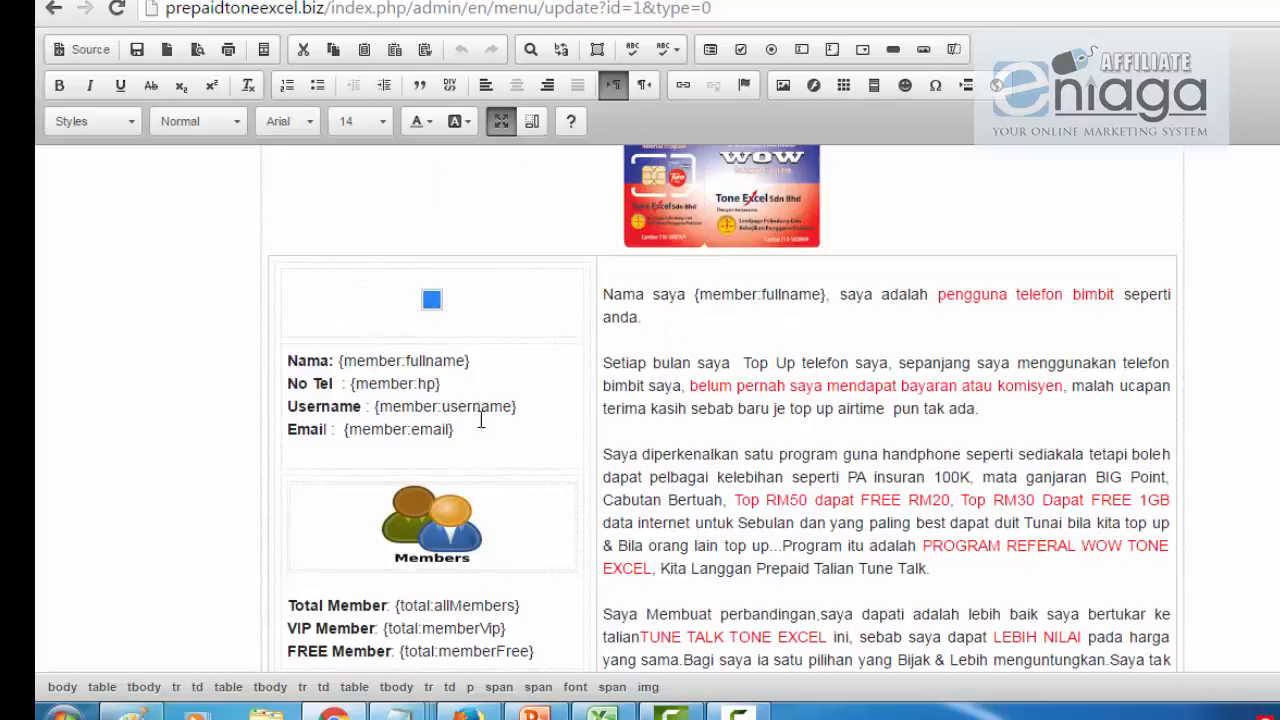
drag(455, 430, 348, 432)
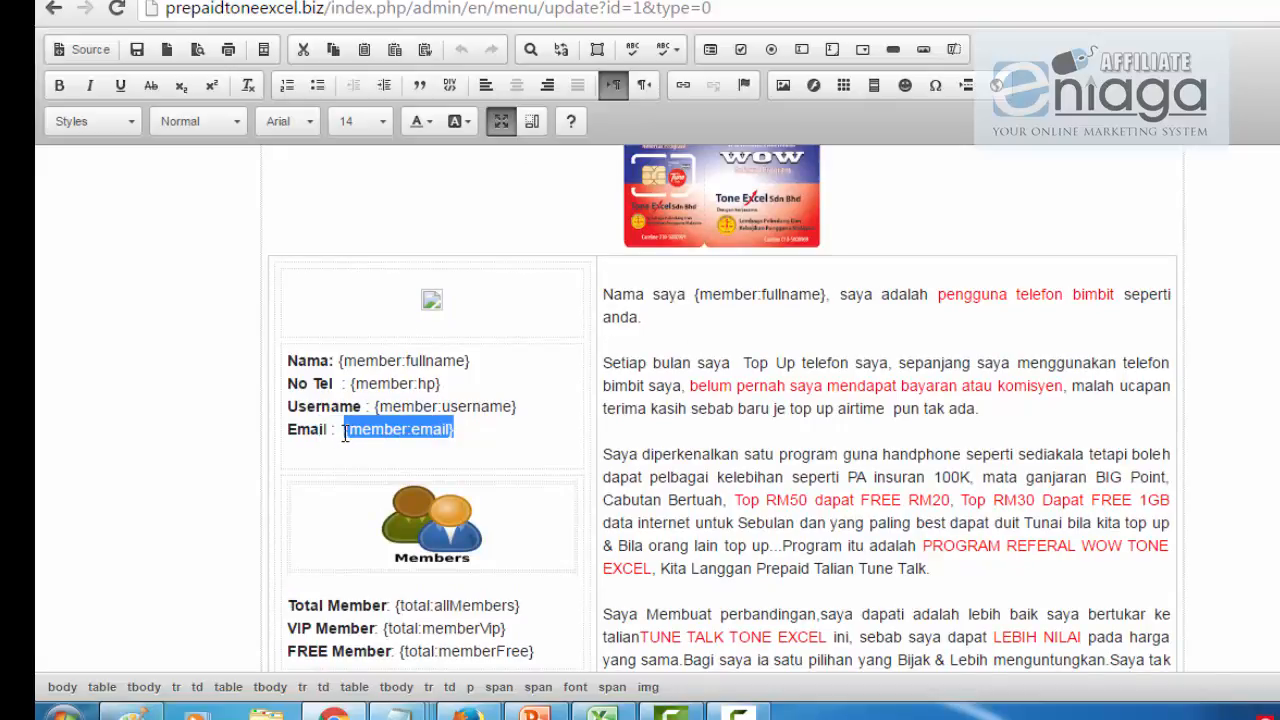
scroll(913, 432, down, 2)
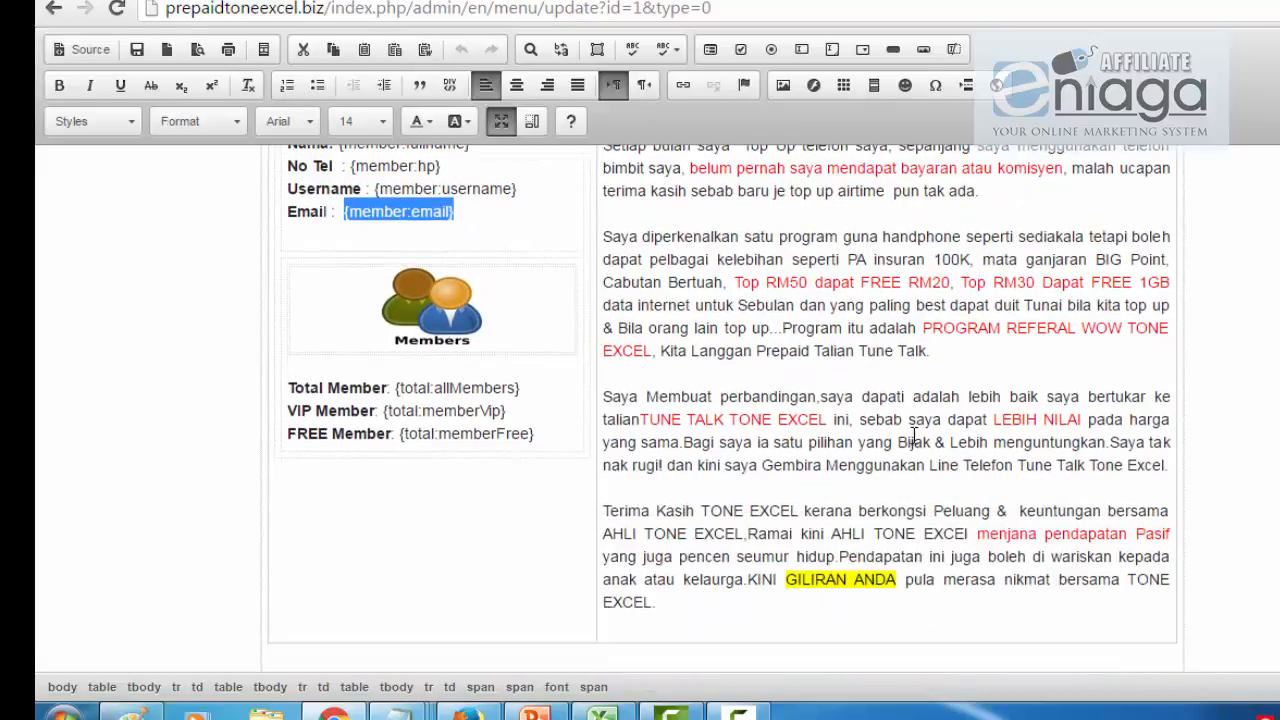
Step: Add a closing line 'satuk maklumat' with the pasted {member:email} shortcode, then delete it again
click(815, 611)
key(Return)
text(sa)
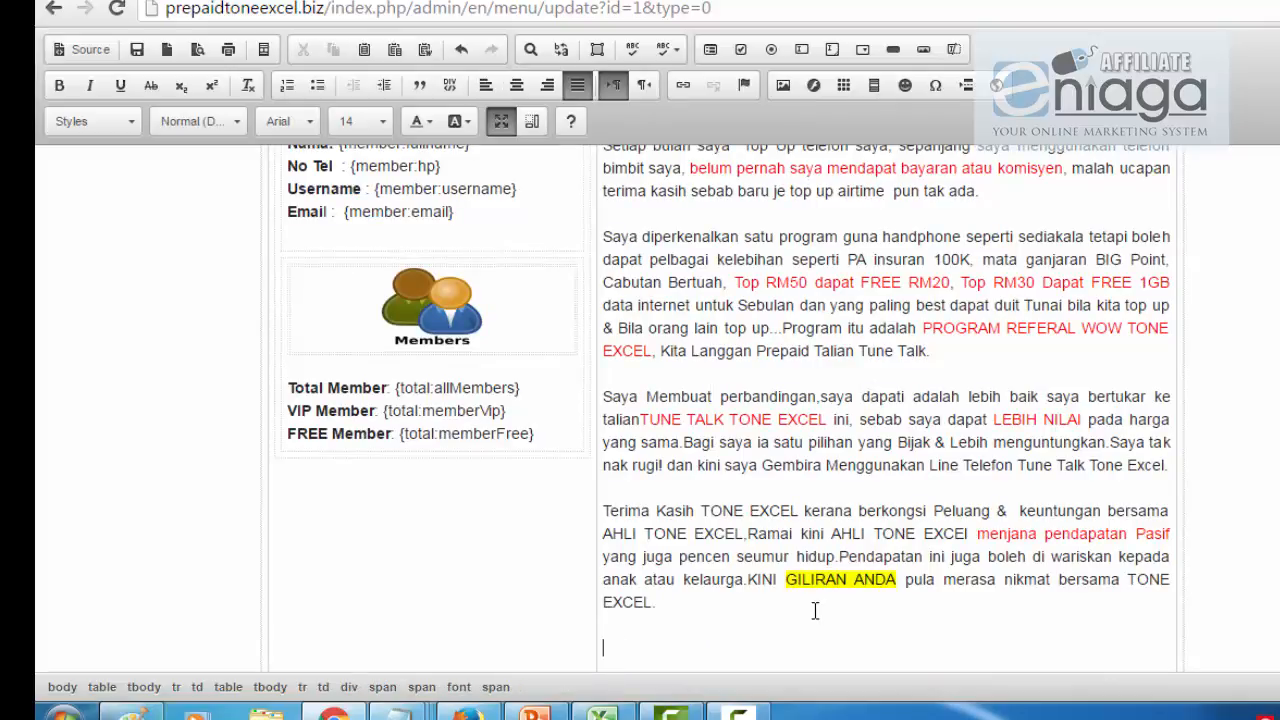
text(tuk makl)
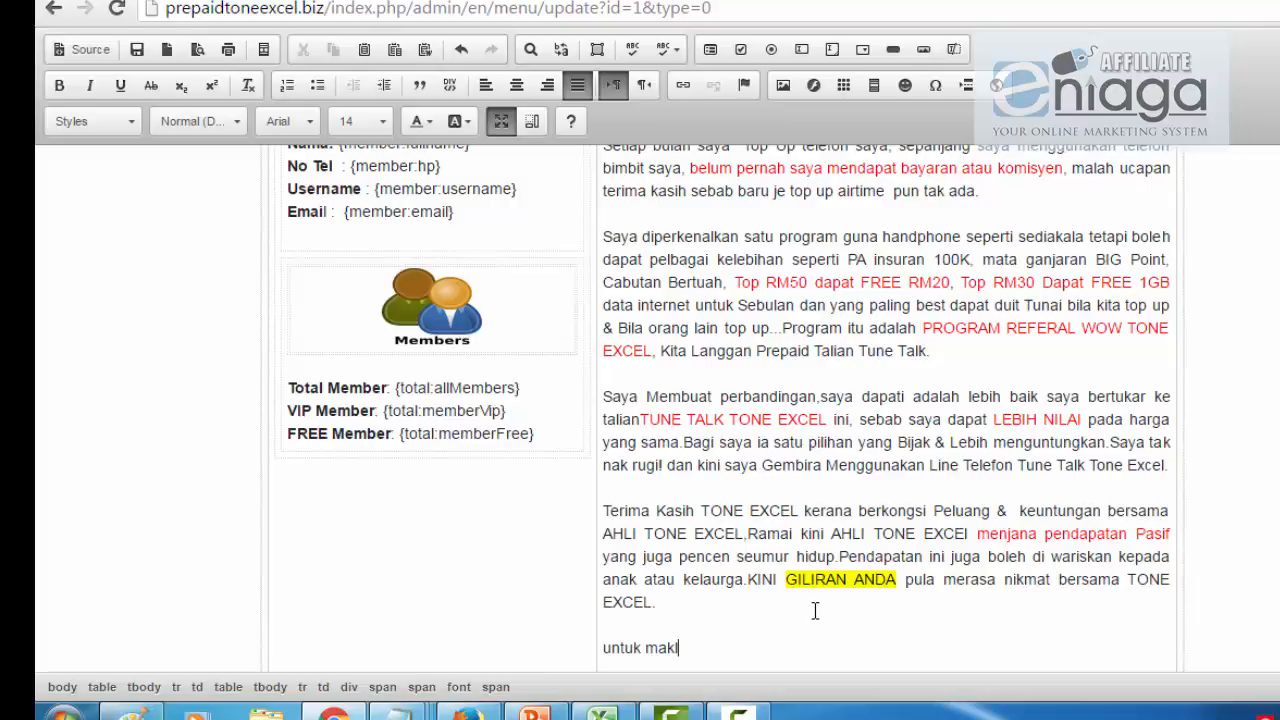
text(umat sila email saya di)
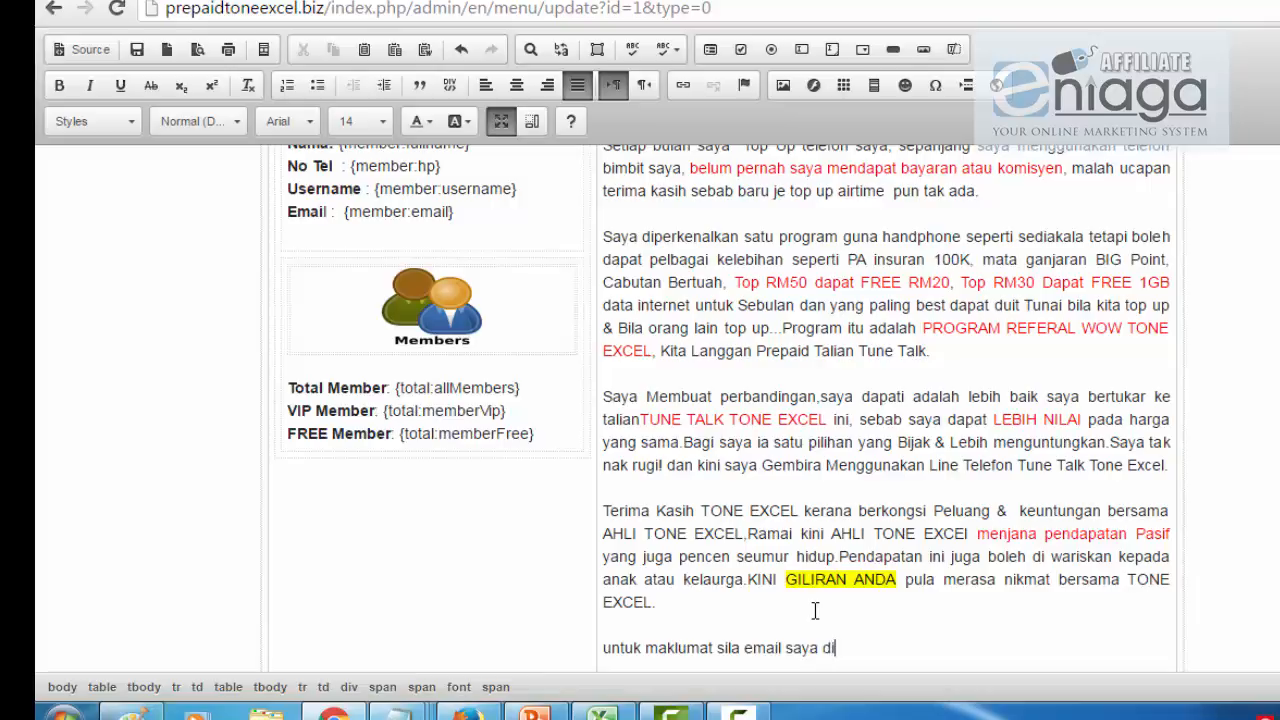
text({member:email})
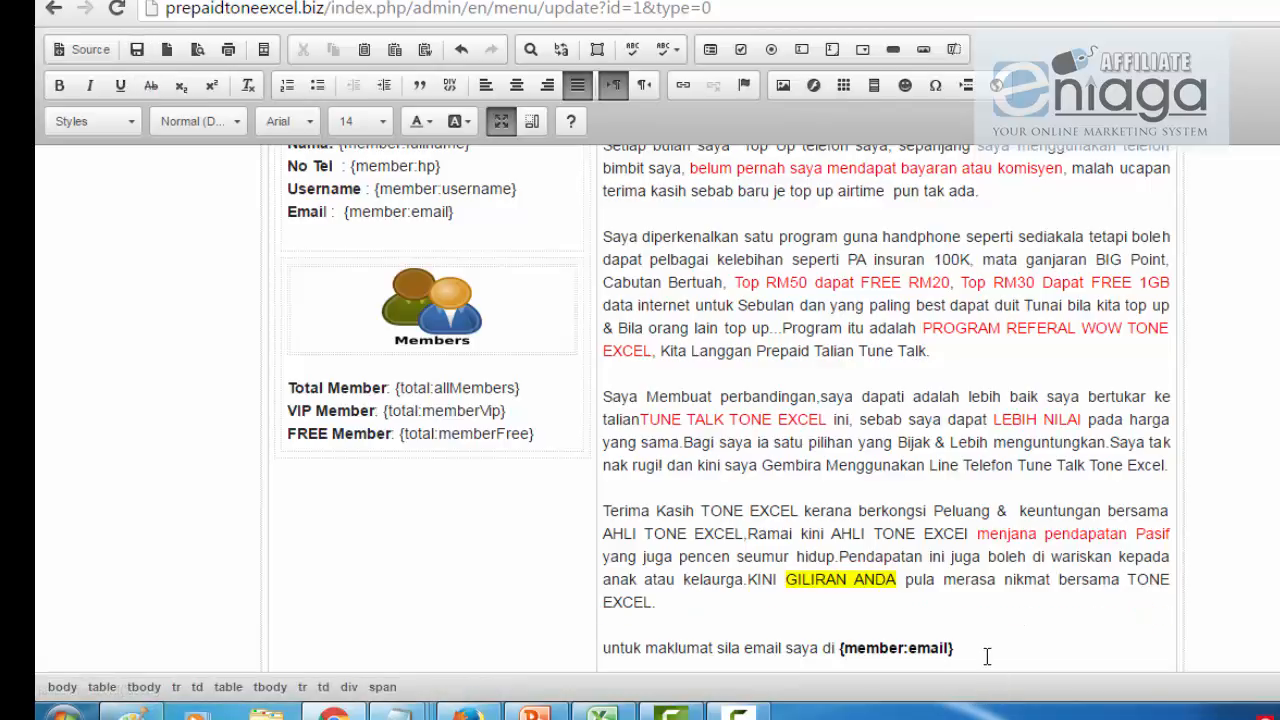
key(BackSpace)
key(BackSpace)
key(BackSpace)
key(BackSpace)
key(BackSpace)
key(BackSpace)
key(BackSpace)
key(BackSpace)
key(BackSpace)
key(BackSpace)
key(BackSpace)
key(BackSpace)
key(BackSpace)
key(BackSpace)
key(BackSpace)
key(BackSpace)
key(BackSpace)
key(BackSpace)
key(BackSpace)
key(BackSpace)
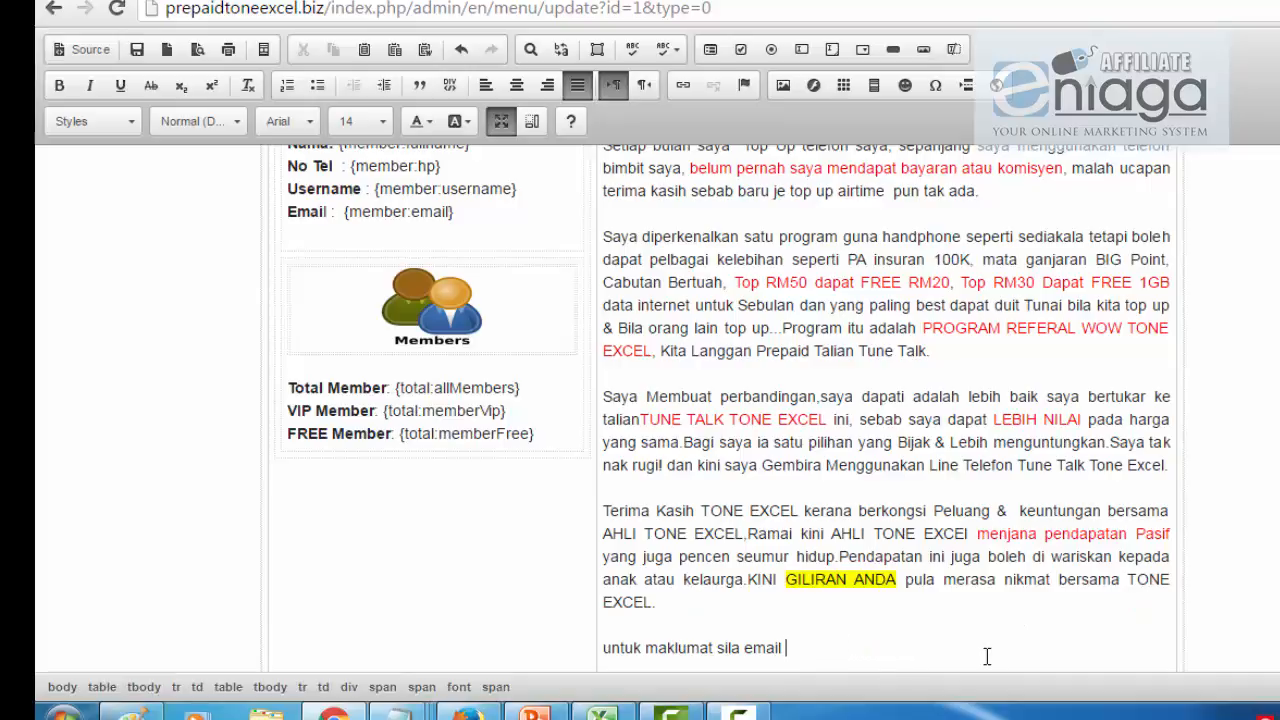
key(BackSpace)
key(BackSpace)
key(BackSpace)
key(BackSpace)
key(BackSpace)
key(BackSpace)
key(BackSpace)
key(BackSpace)
key(BackSpace)
key(BackSpace)
key(BackSpace)
key(BackSpace)
key(BackSpace)
key(BackSpace)
key(BackSpace)
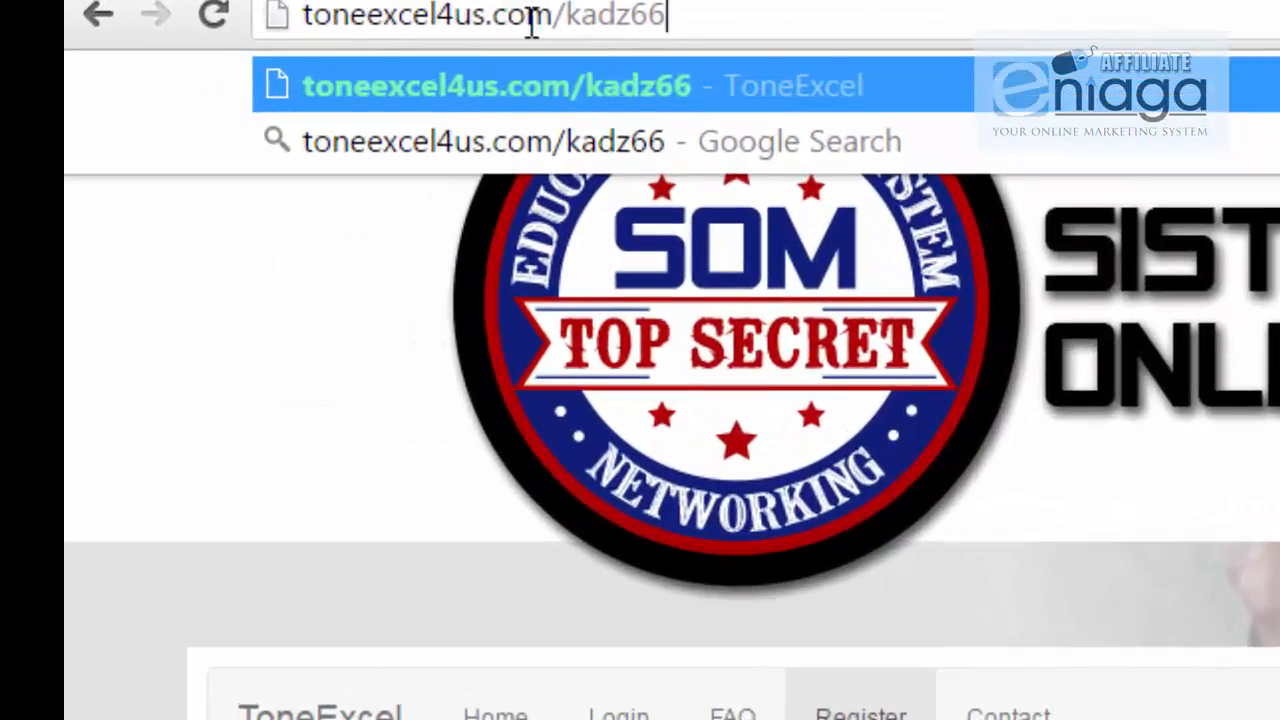
Step: Load the member's toneexcel4us.com landing page, check the footer credit, and follow the free-trial banner to registration
drag(694, 18, 298, 19)
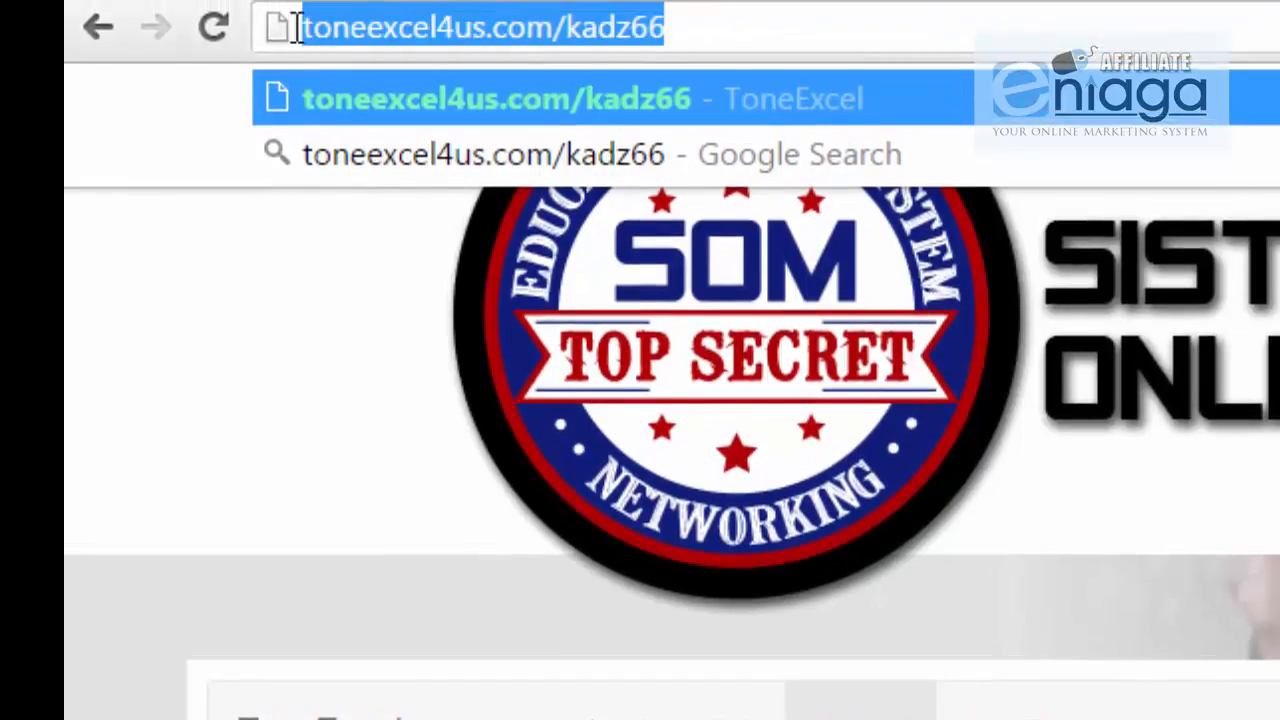
key(Return)
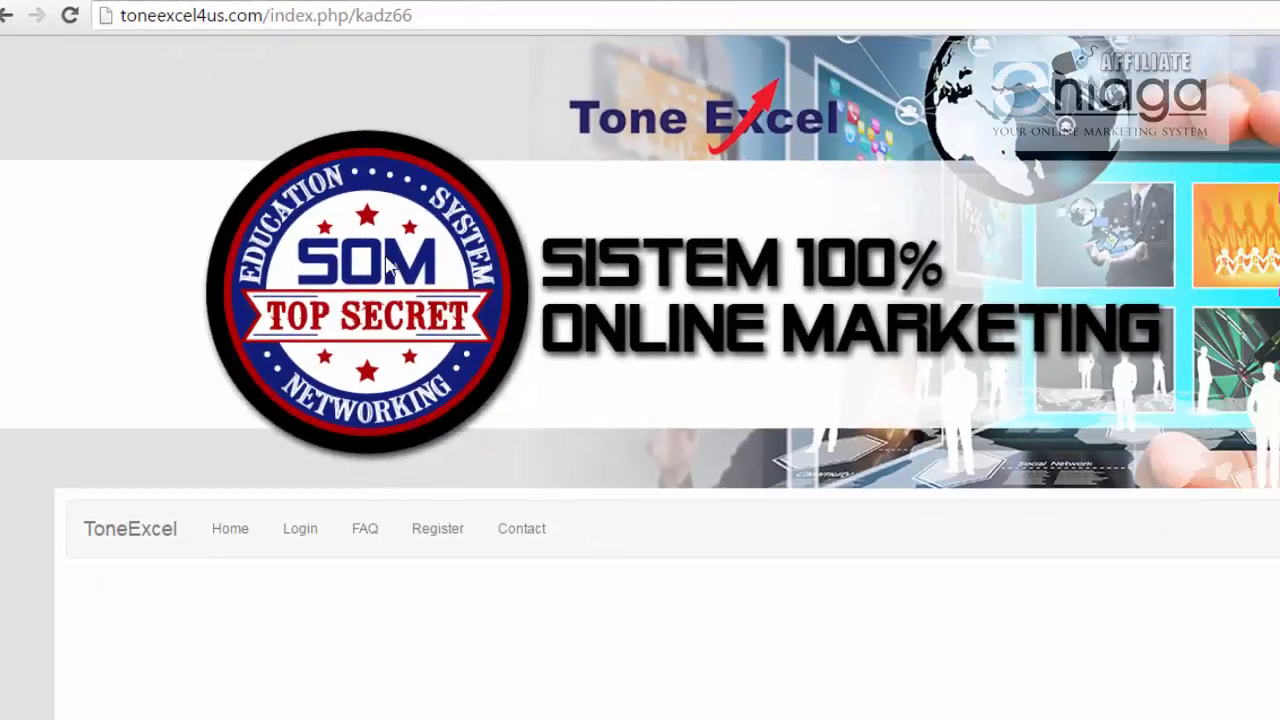
scroll(400, 491, down, 1)
scroll(640, 400, down, 10)
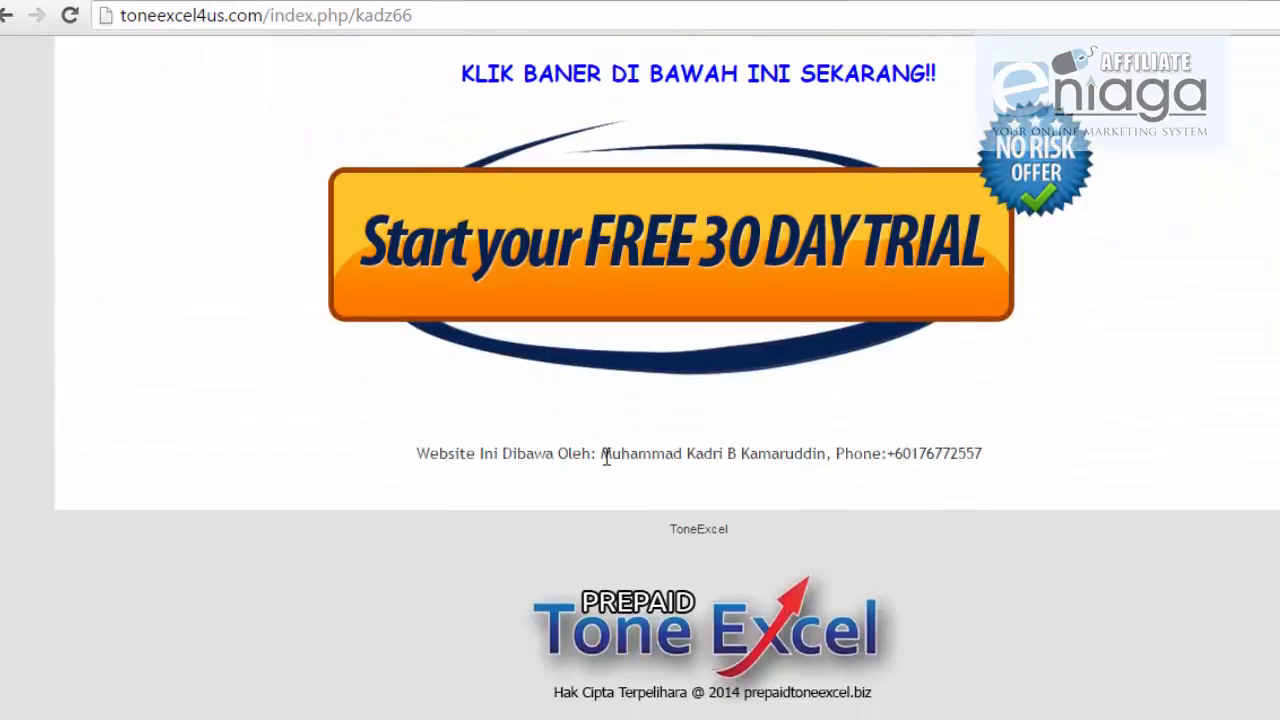
drag(601, 453, 1009, 450)
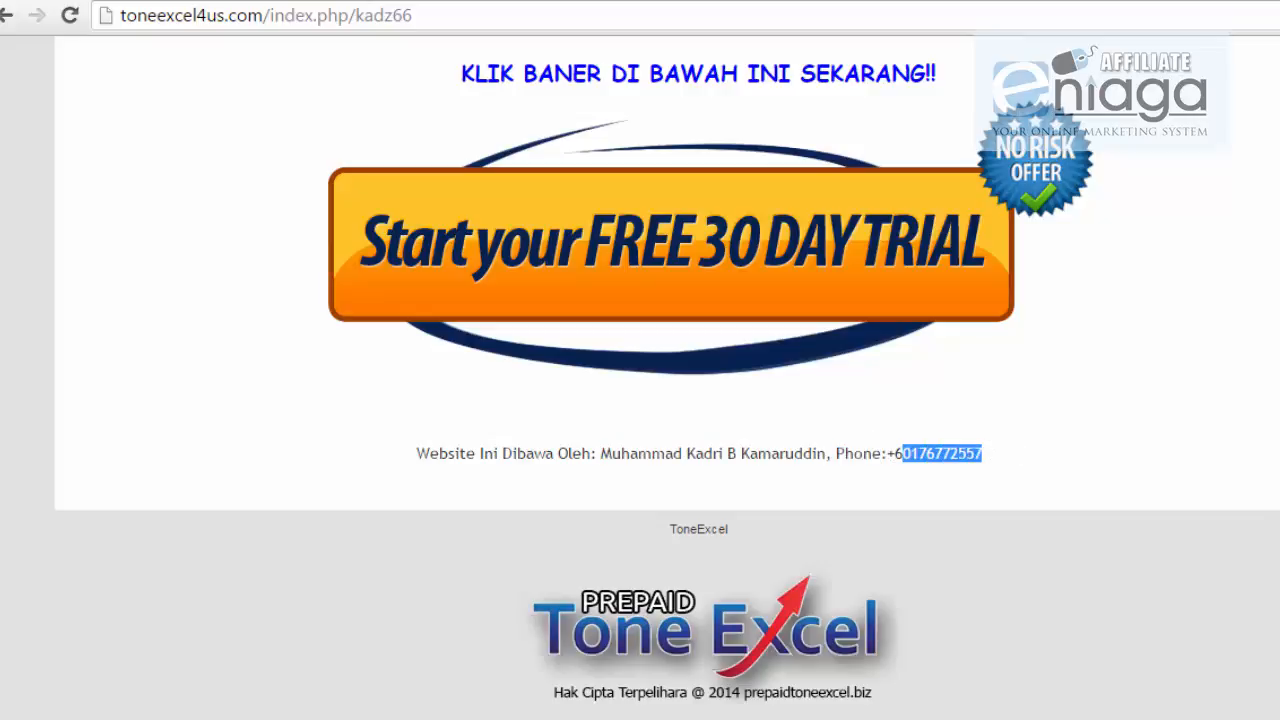
click(632, 250)
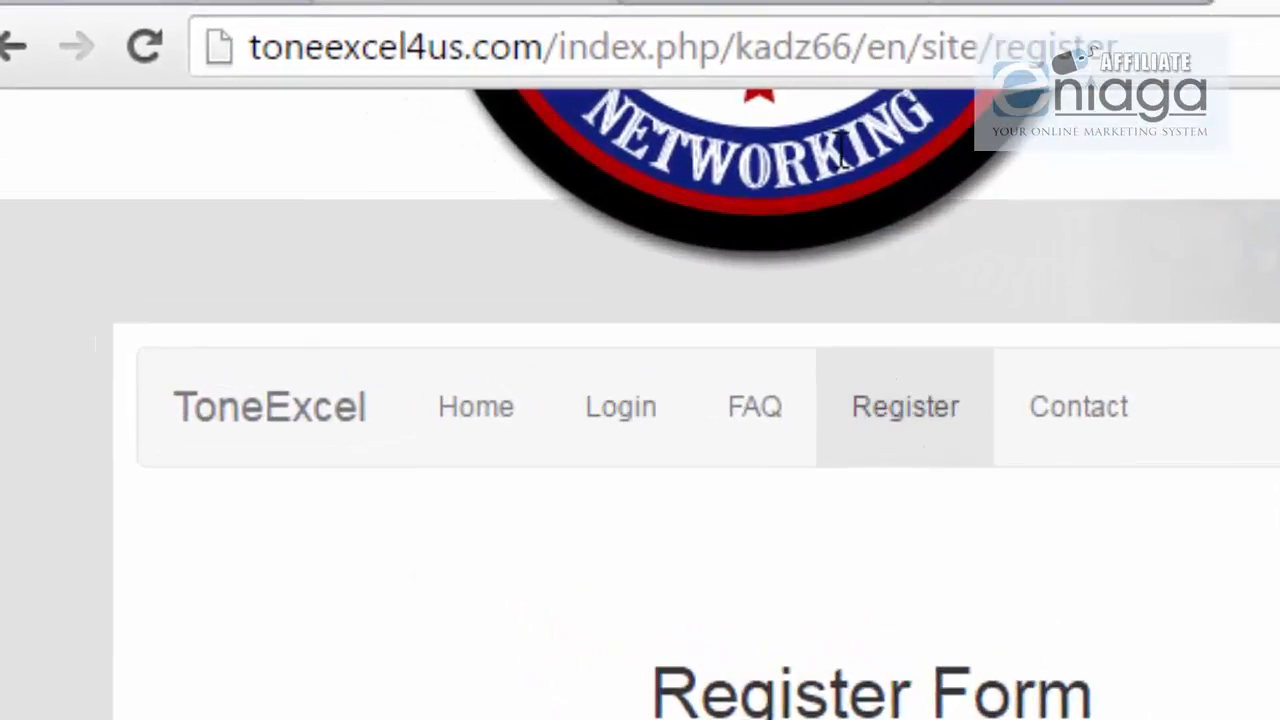
Step: Check the member id in the registration address and the upline name on the form
drag(740, 47, 857, 50)
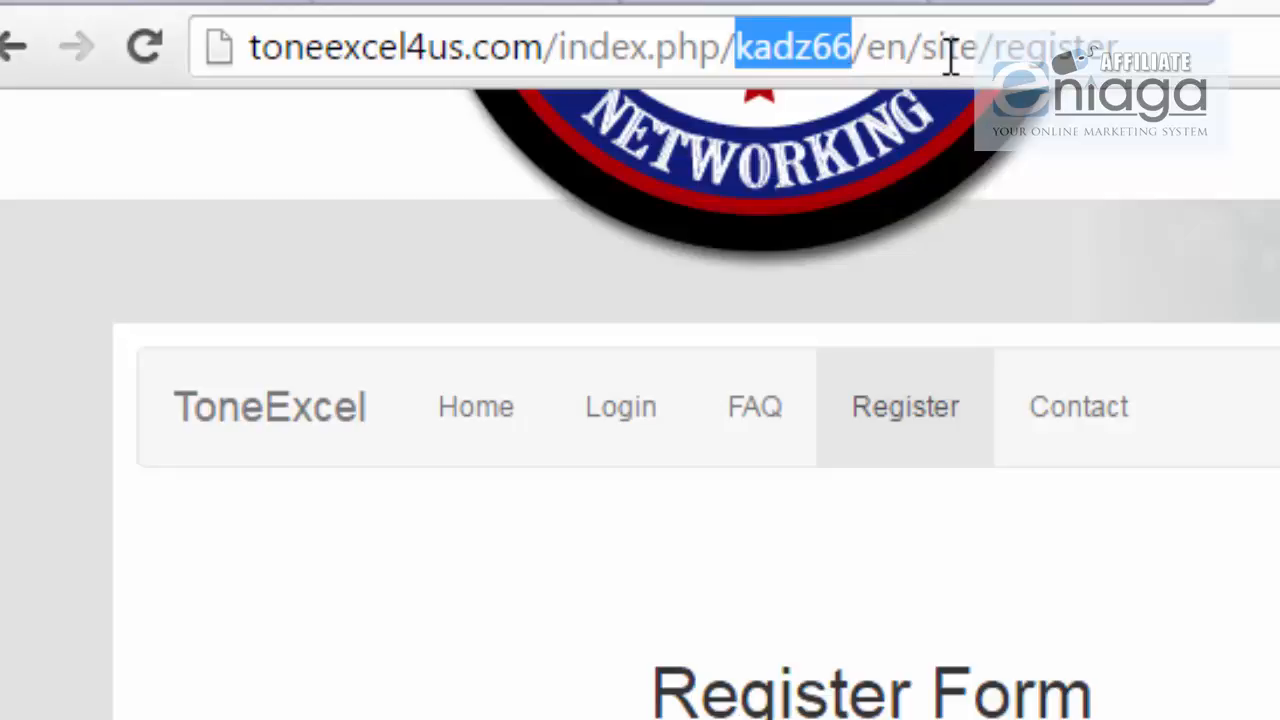
scroll(1166, 150, down, 3)
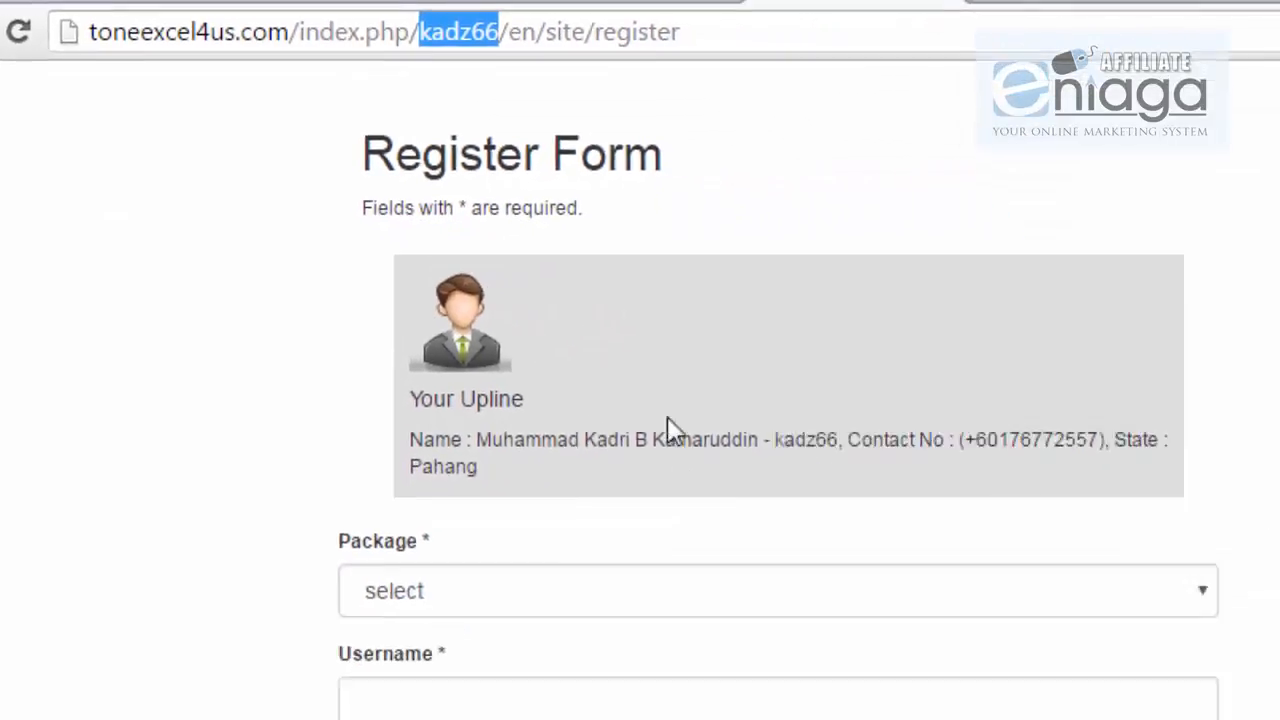
drag(501, 439, 910, 438)
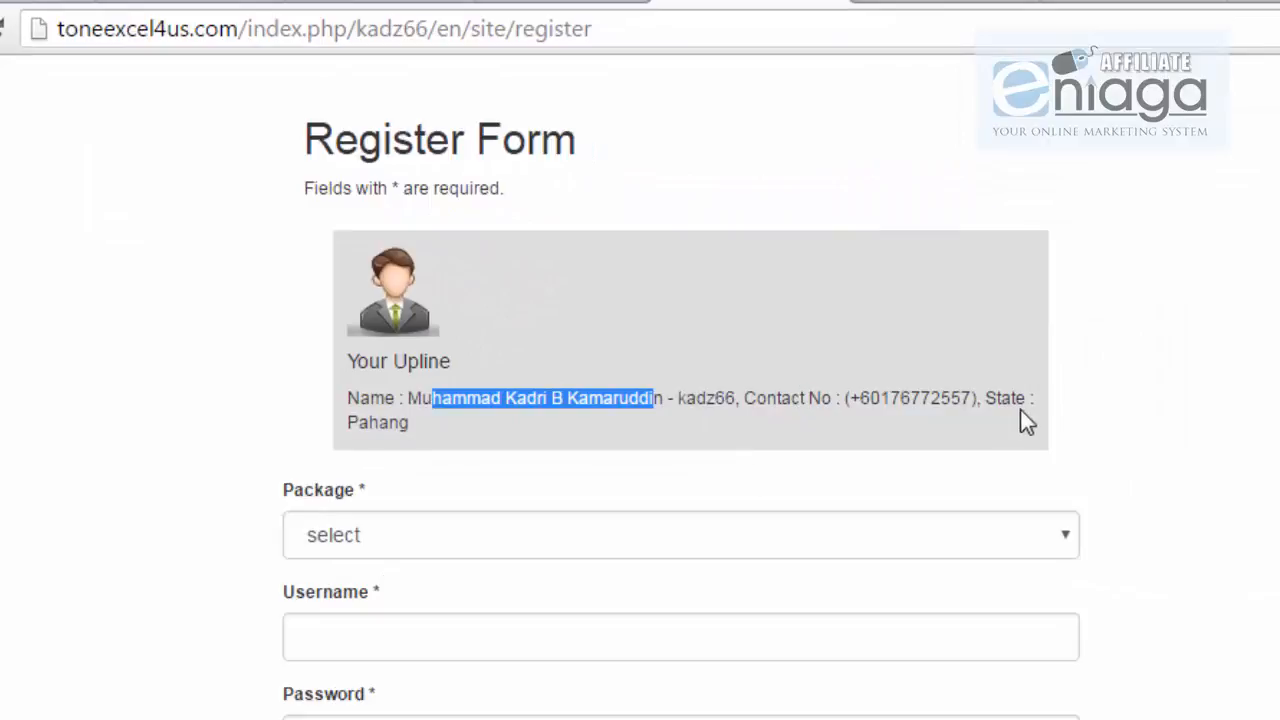
Step: Register username 'aa' with the FREE package and submit the form
click(398, 556)
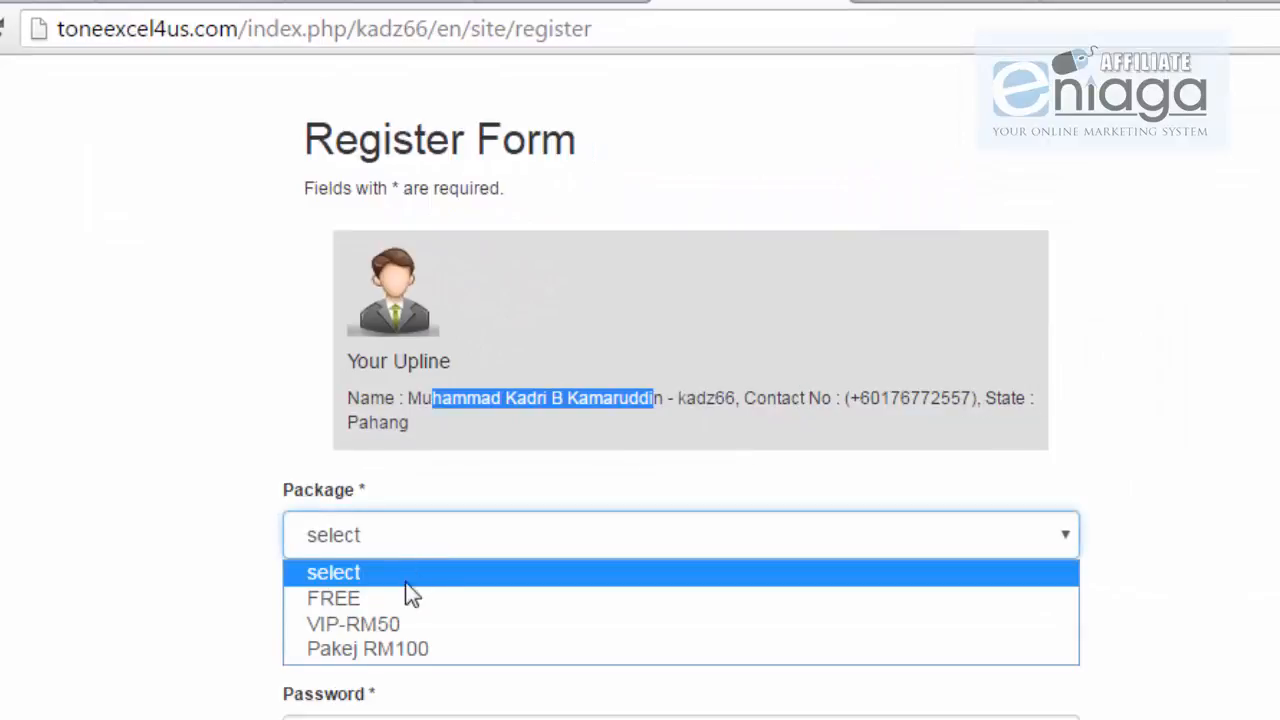
click(405, 609)
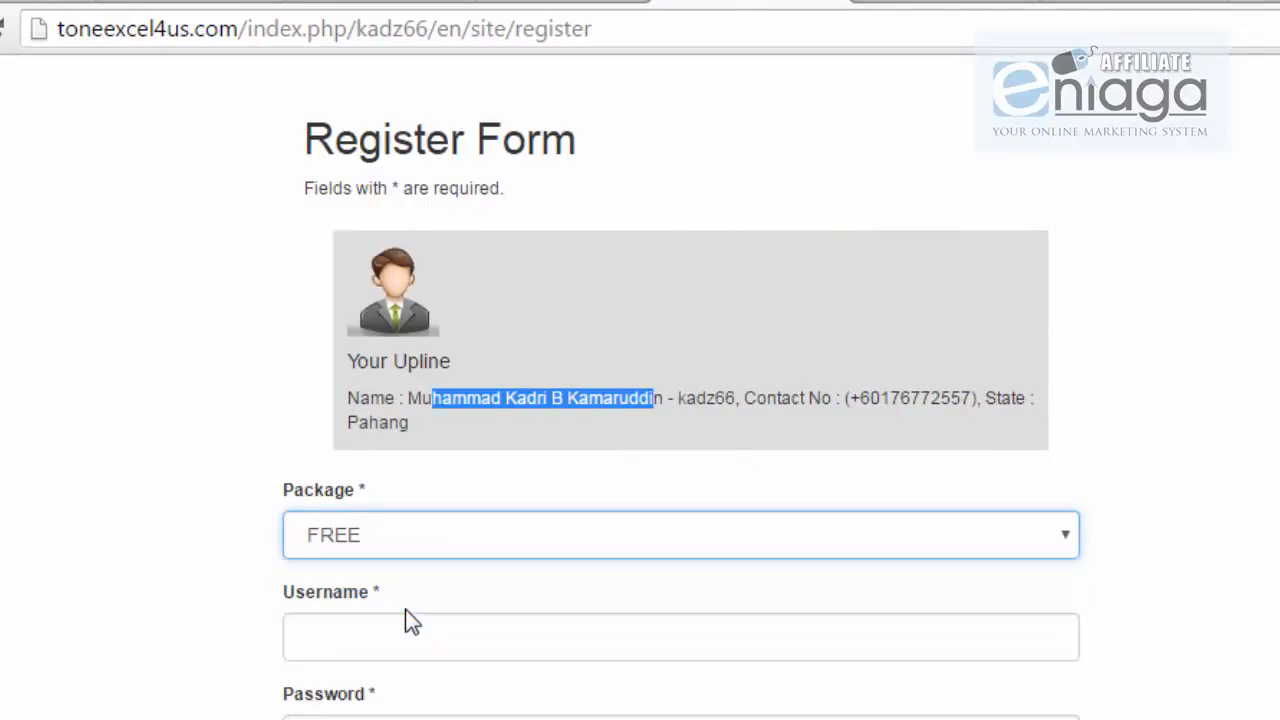
click(336, 637)
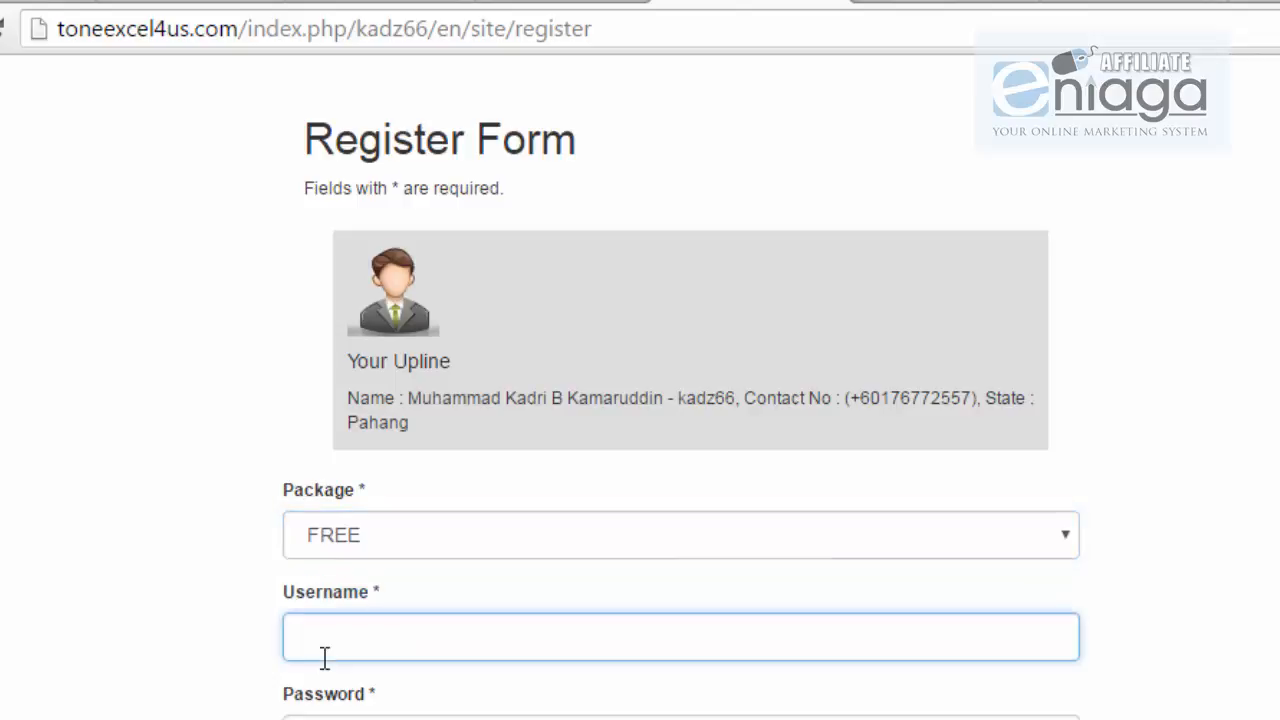
text(aa)
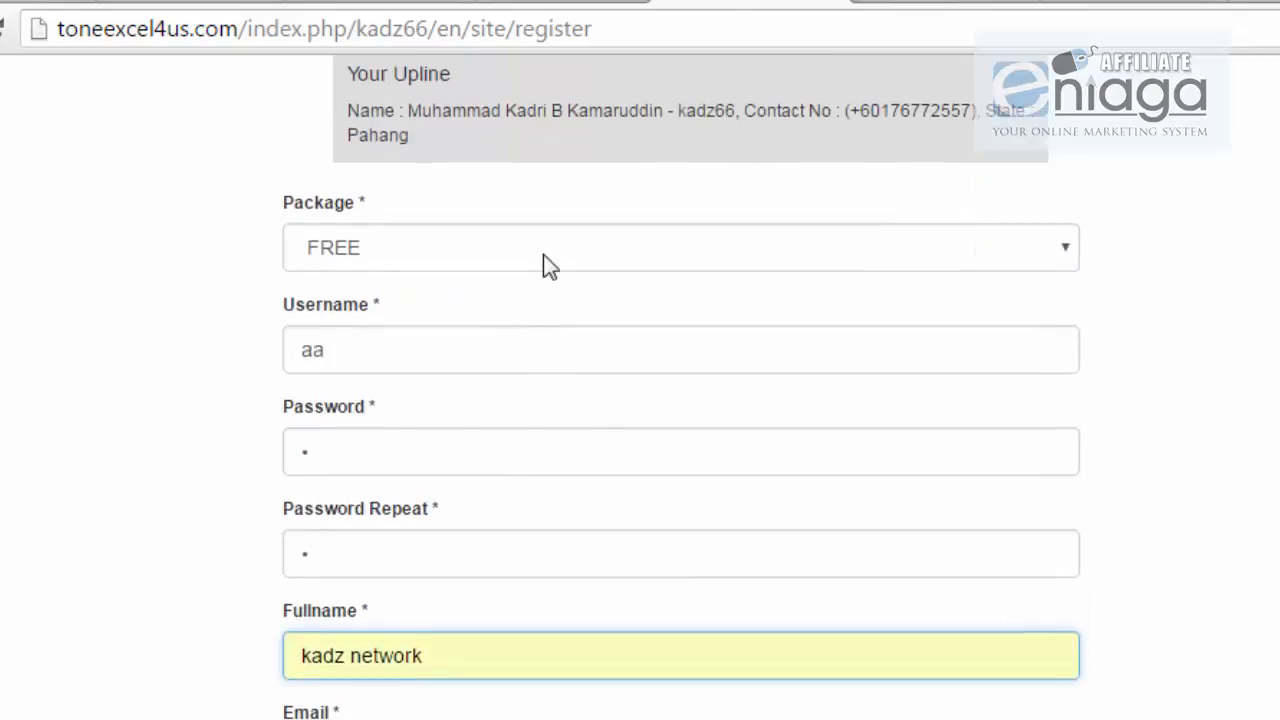
scroll(543, 254, down, 6)
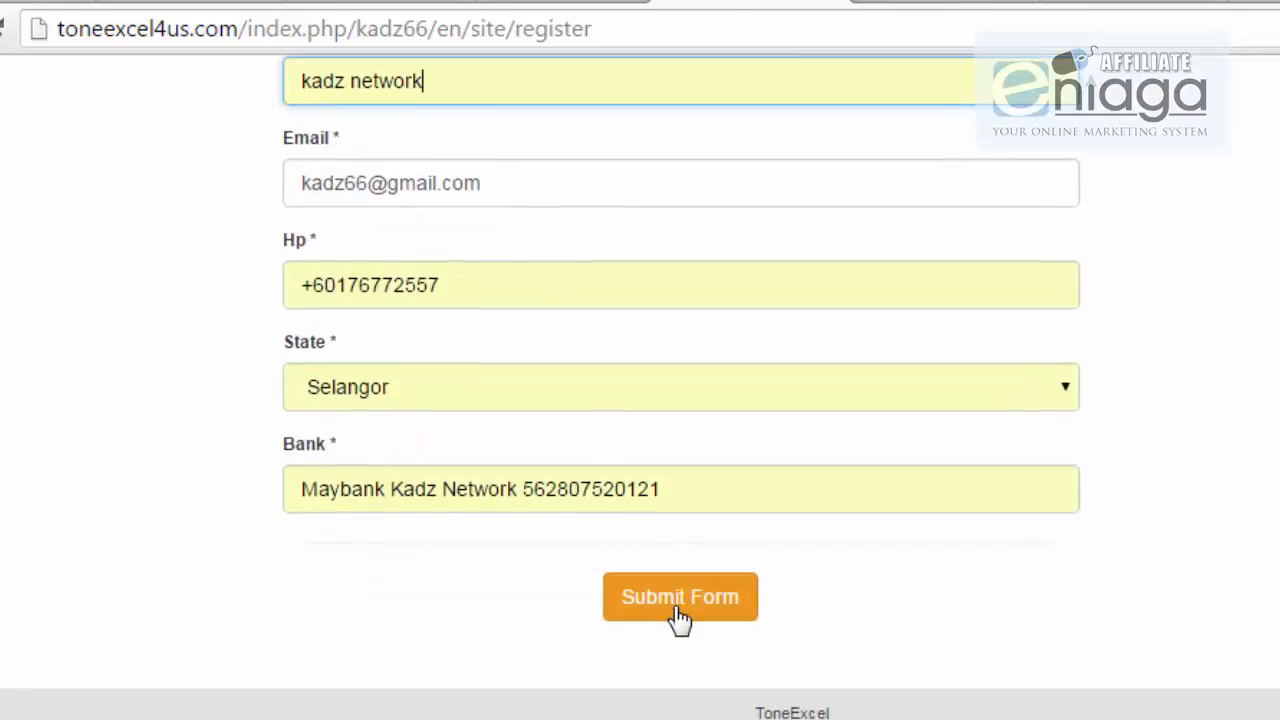
click(678, 607)
Step: Review the 'Pendaftaran Anda Telah Berjaya' confirmation text, then go to the Member Login page
scroll(752, 640, down, 7)
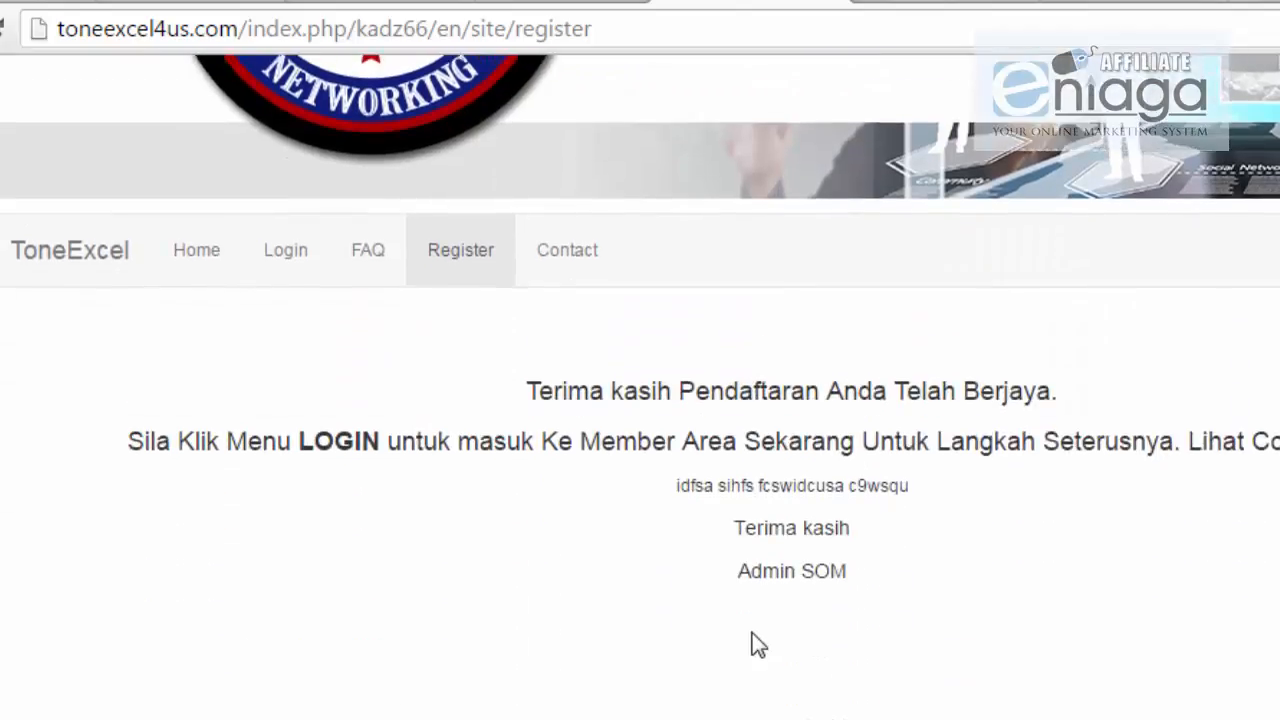
scroll(755, 640, down, 1)
scroll(754, 640, up, 4)
drag(541, 388, 777, 645)
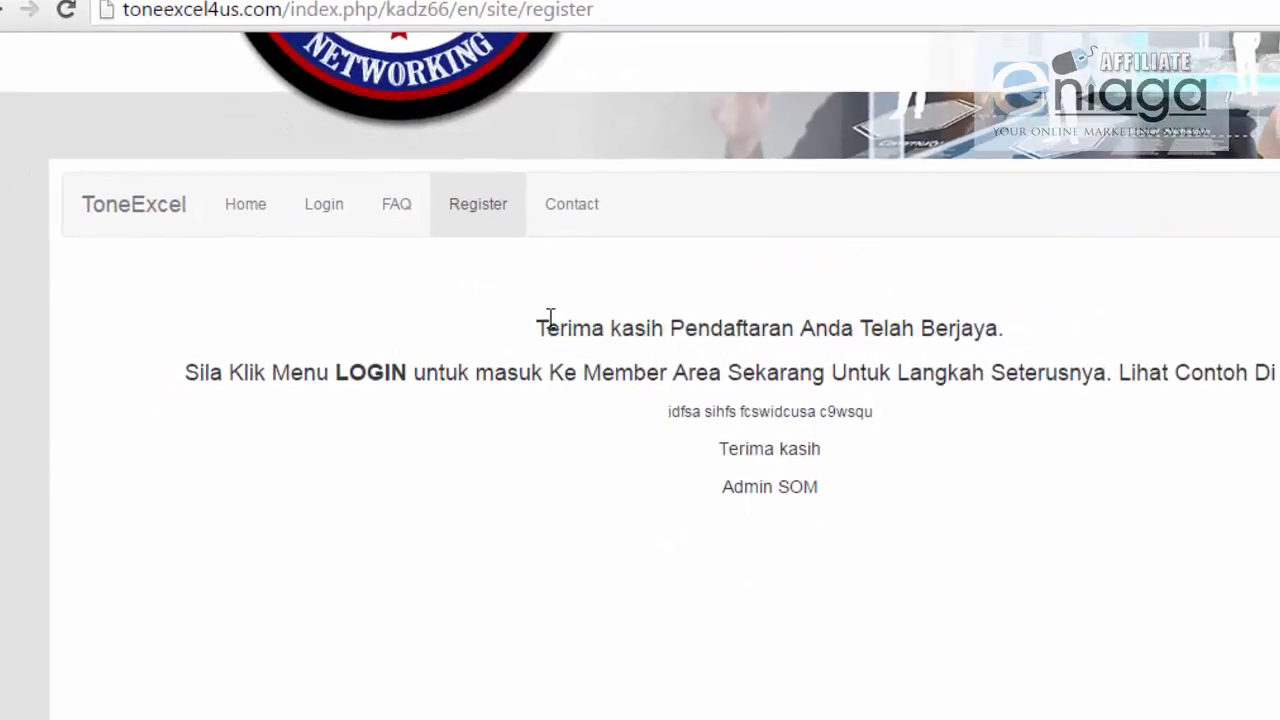
drag(738, 585, 743, 545)
drag(540, 322, 941, 531)
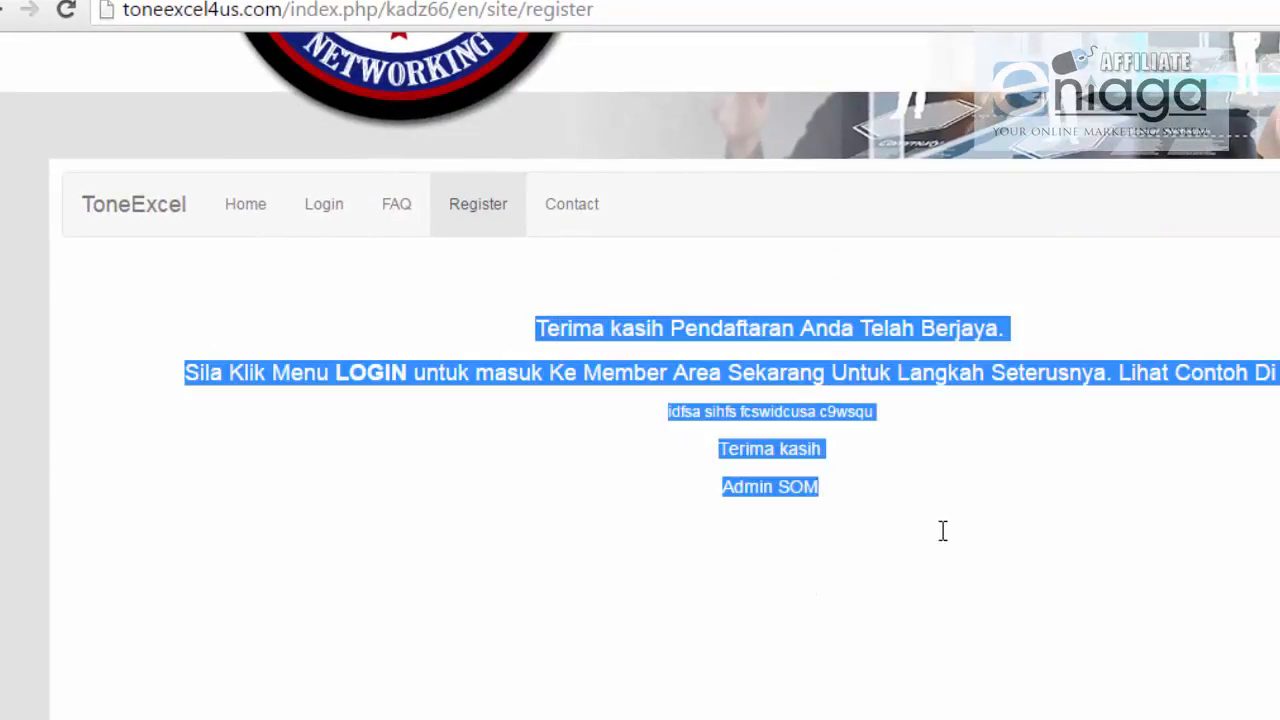
click(897, 437)
drag(869, 418, 653, 413)
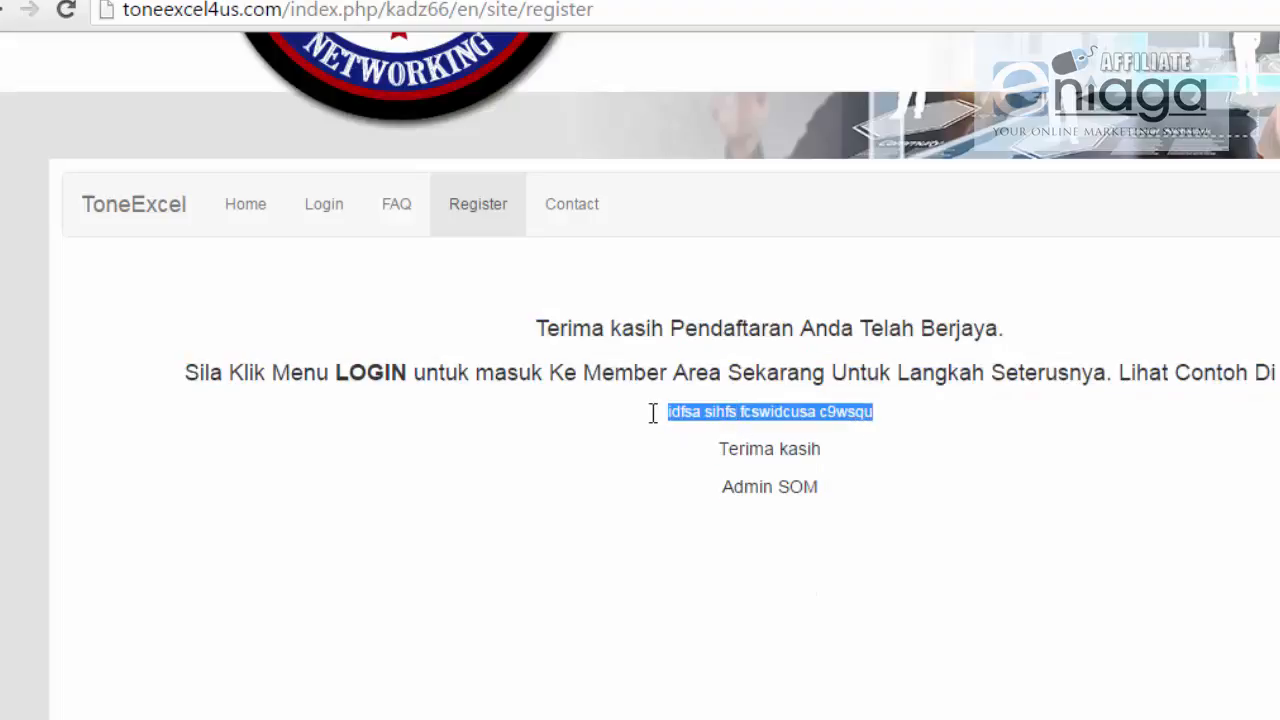
click(318, 216)
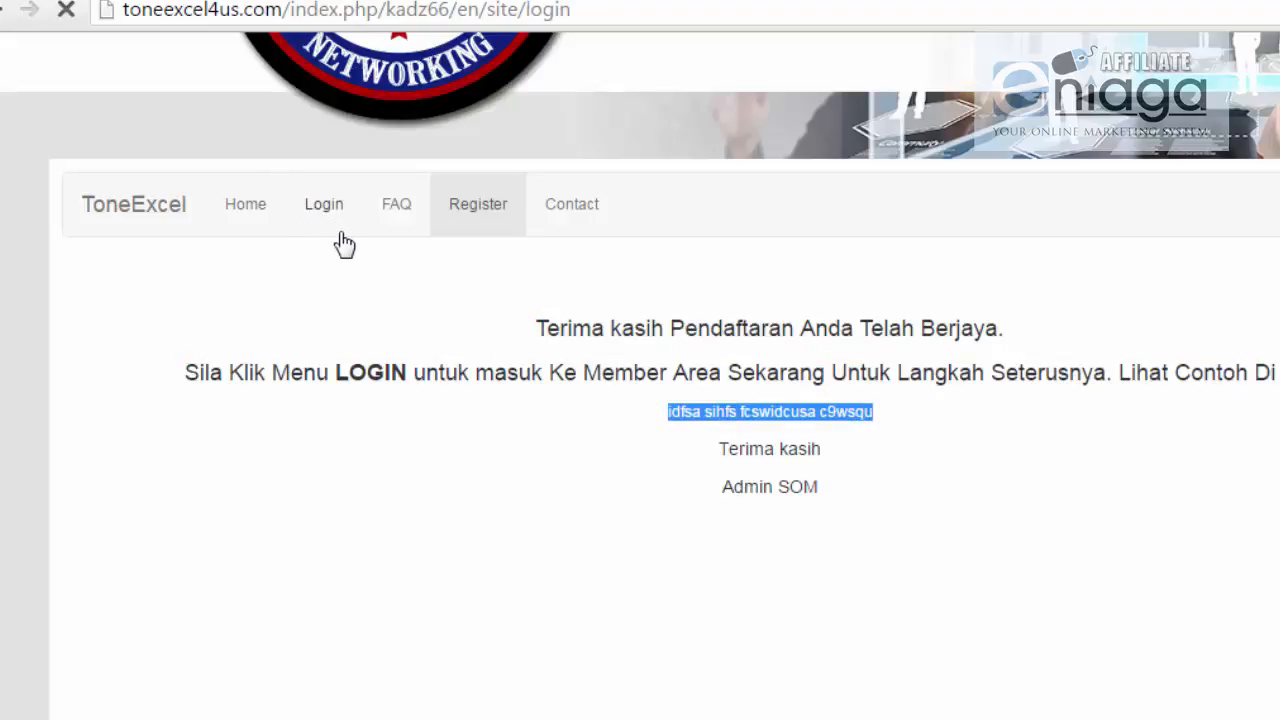
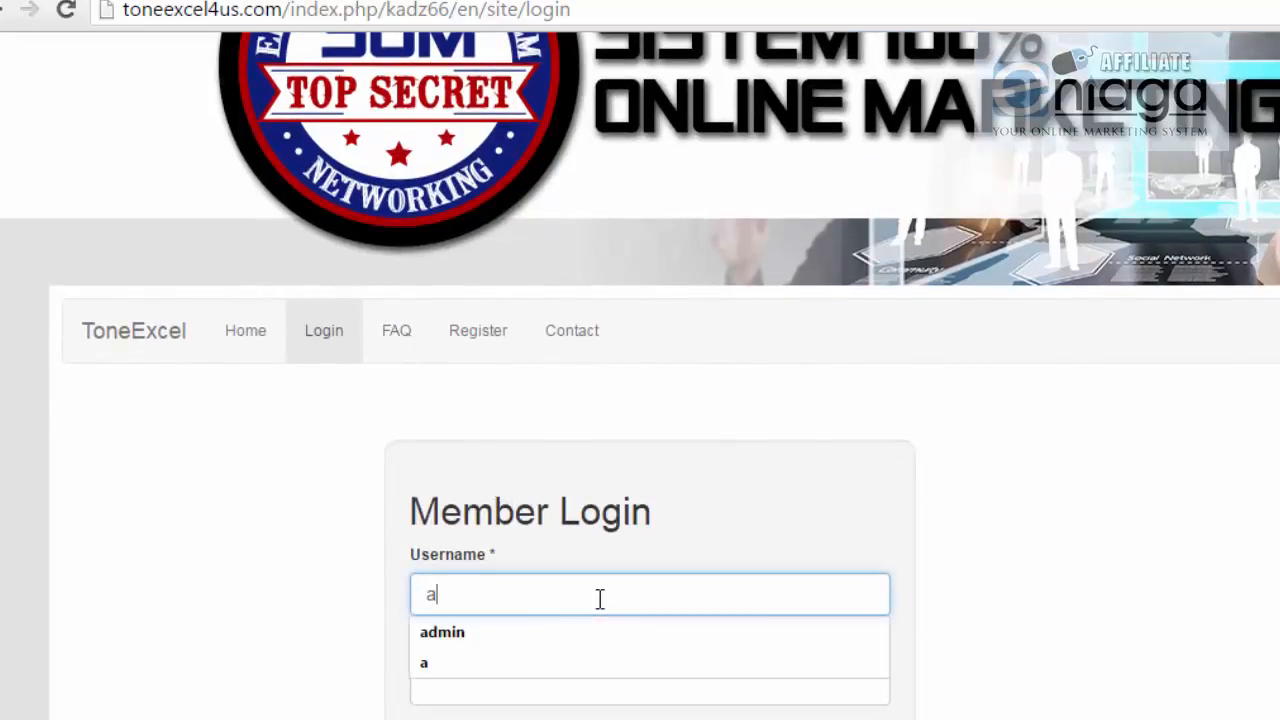
text(a)
Step: Log in as the new member 'aa' with its password and scroll the FREE MEMBER welcome page
click(511, 684)
text(a)
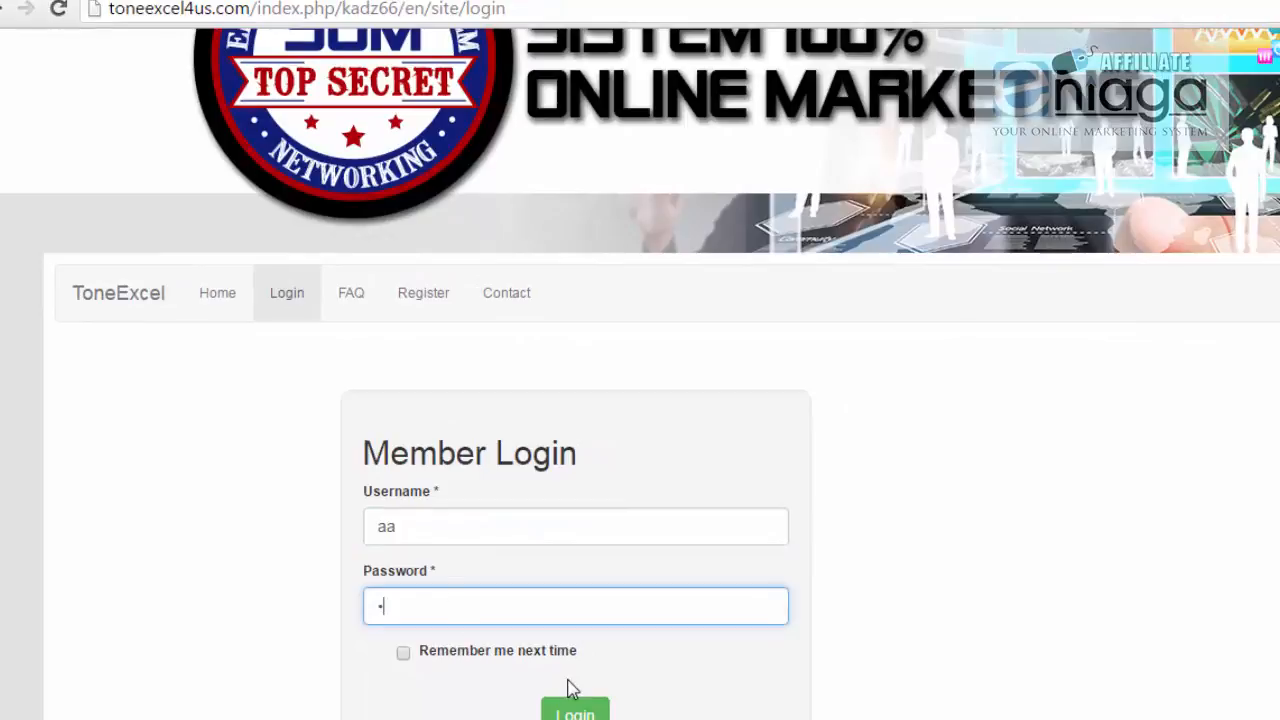
click(575, 708)
scroll(603, 528, down, 1)
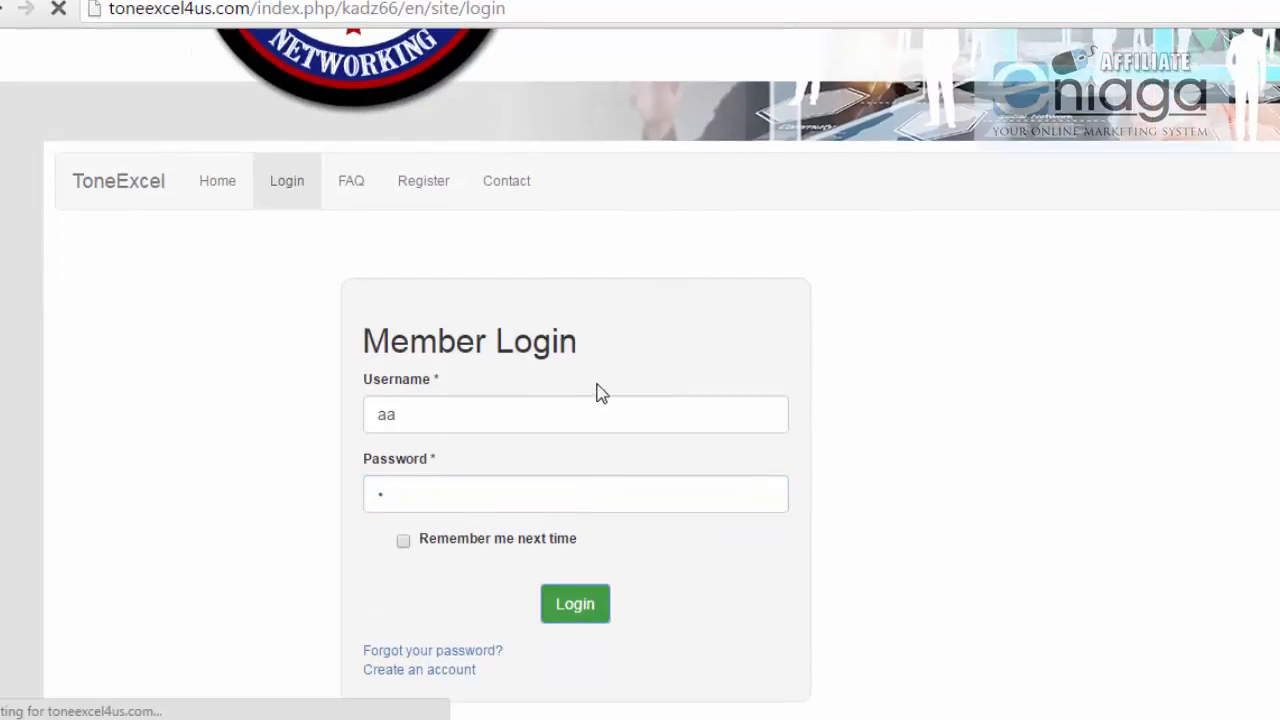
scroll(596, 393, down, 5)
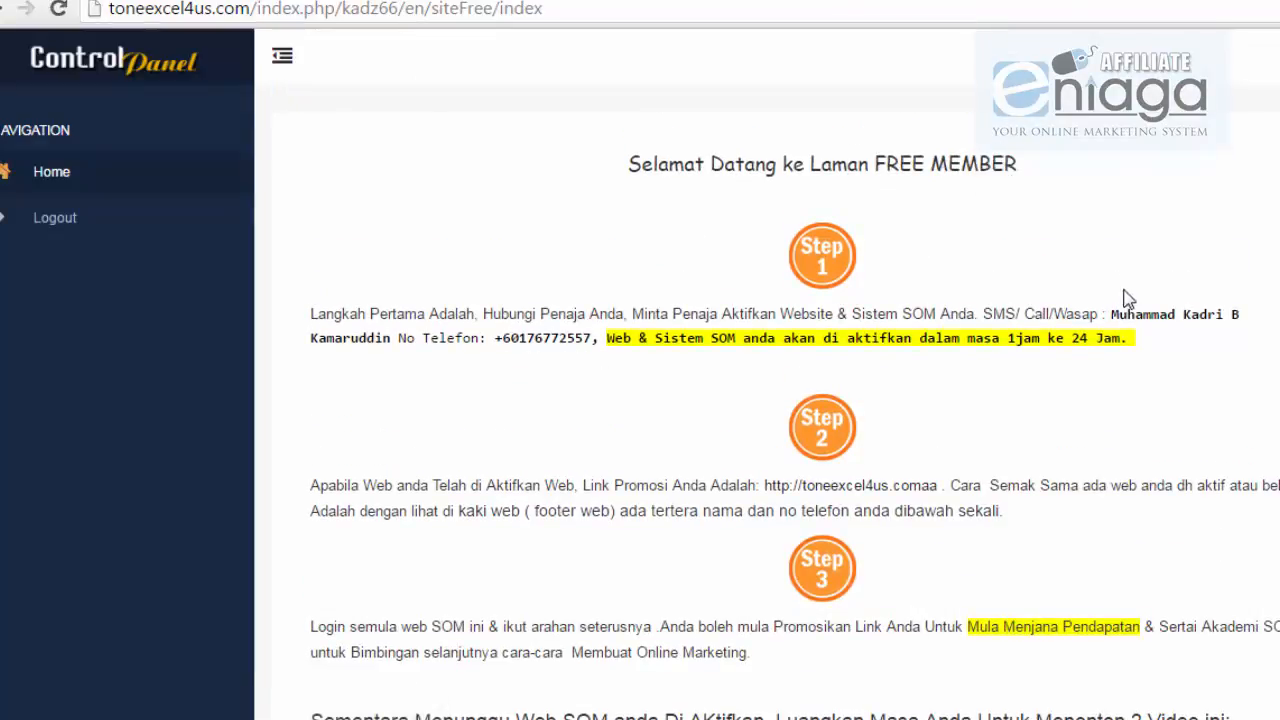
drag(1110, 315, 1239, 315)
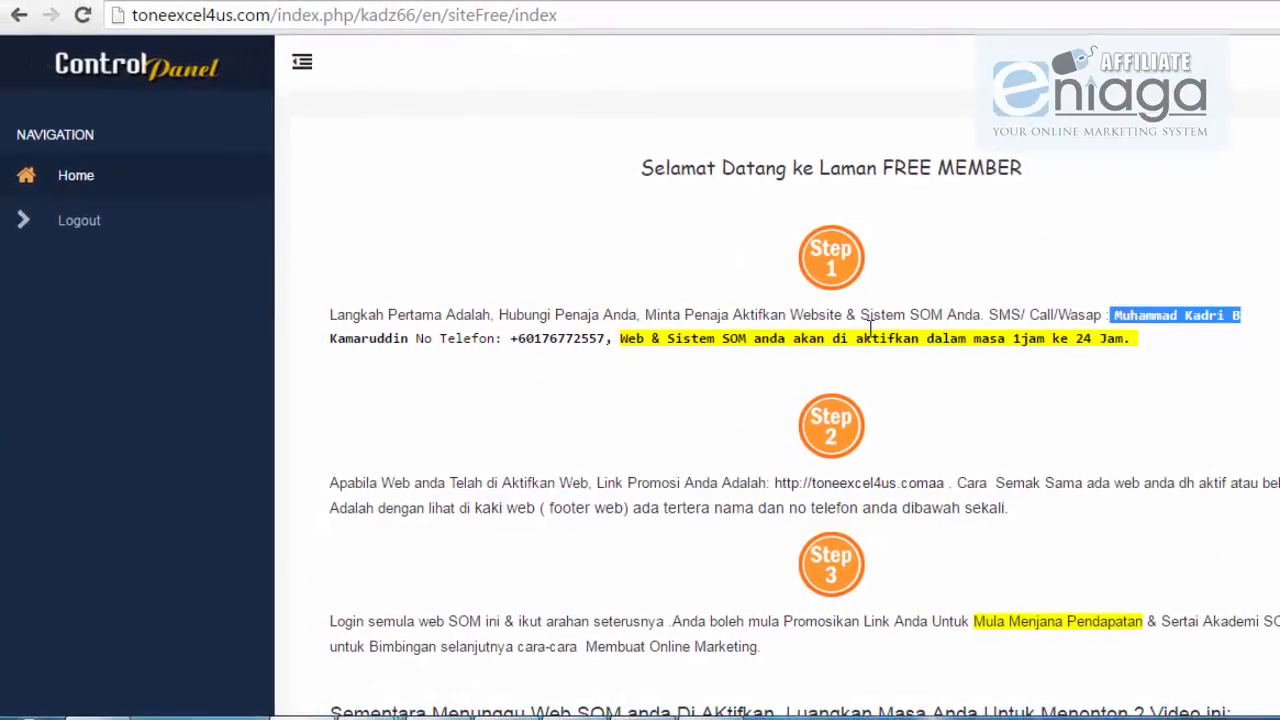
drag(534, 339, 518, 339)
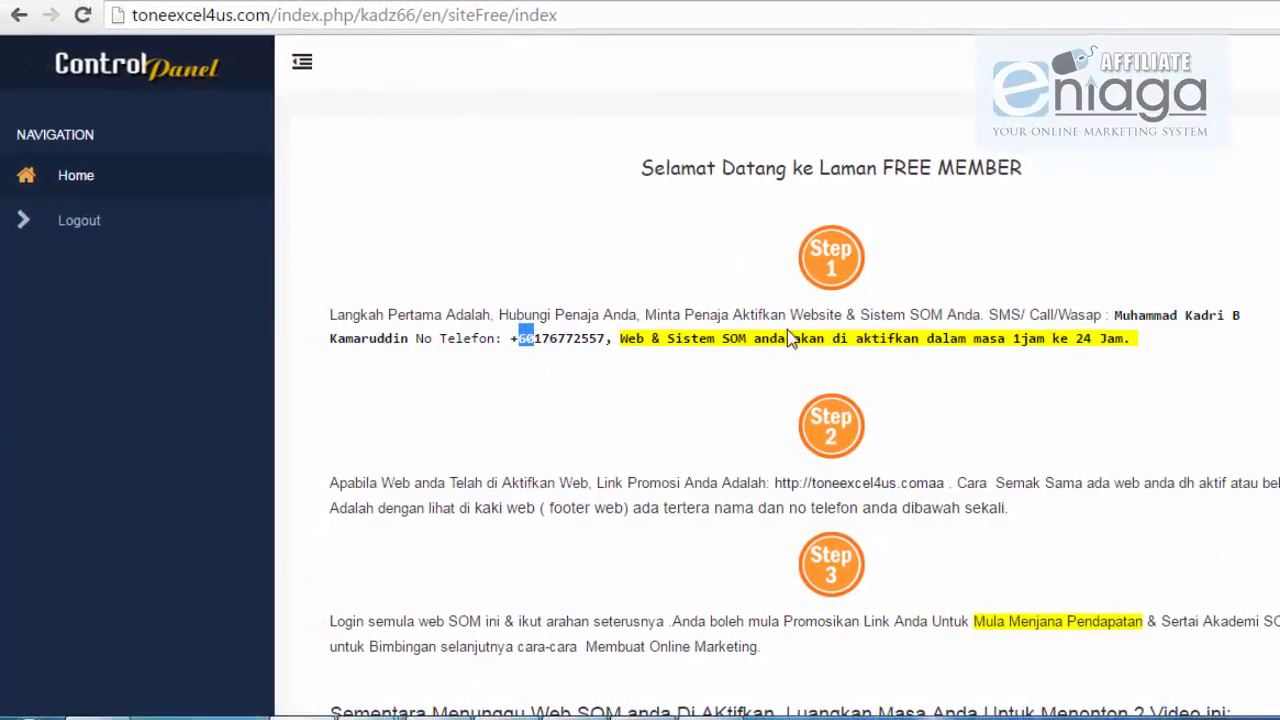
drag(1121, 315, 1271, 315)
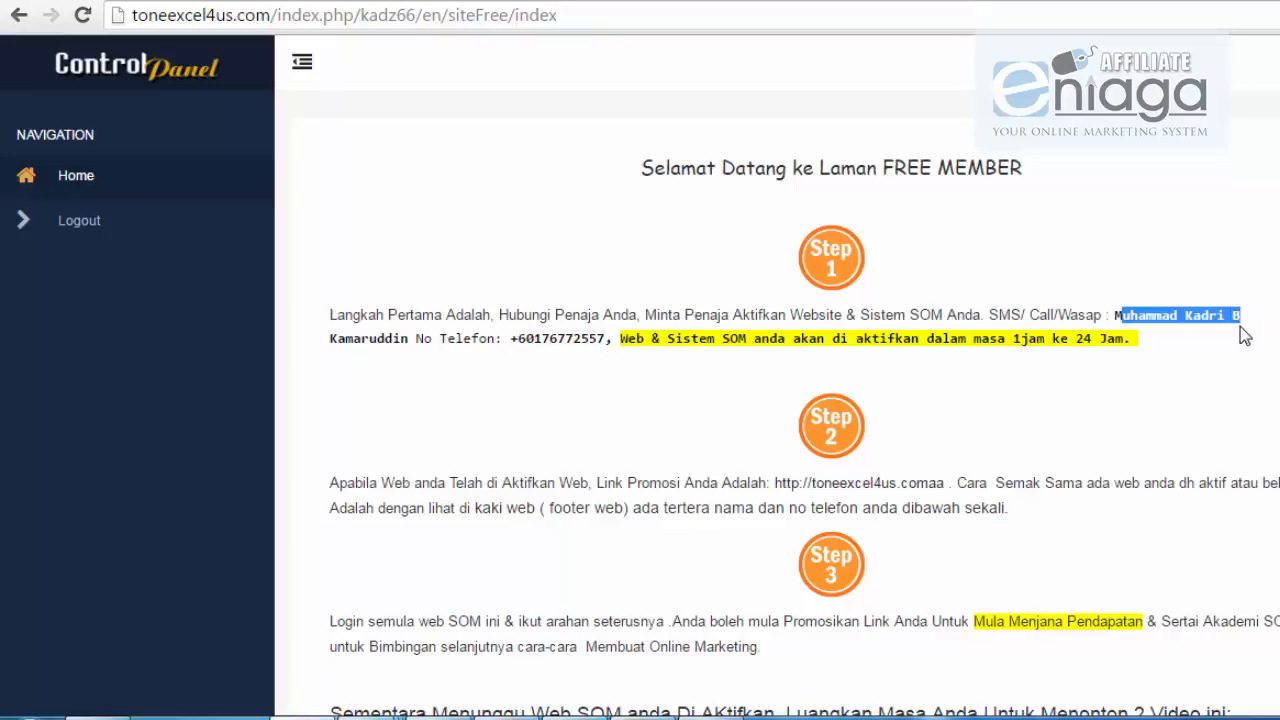
drag(1240, 342, 1177, 314)
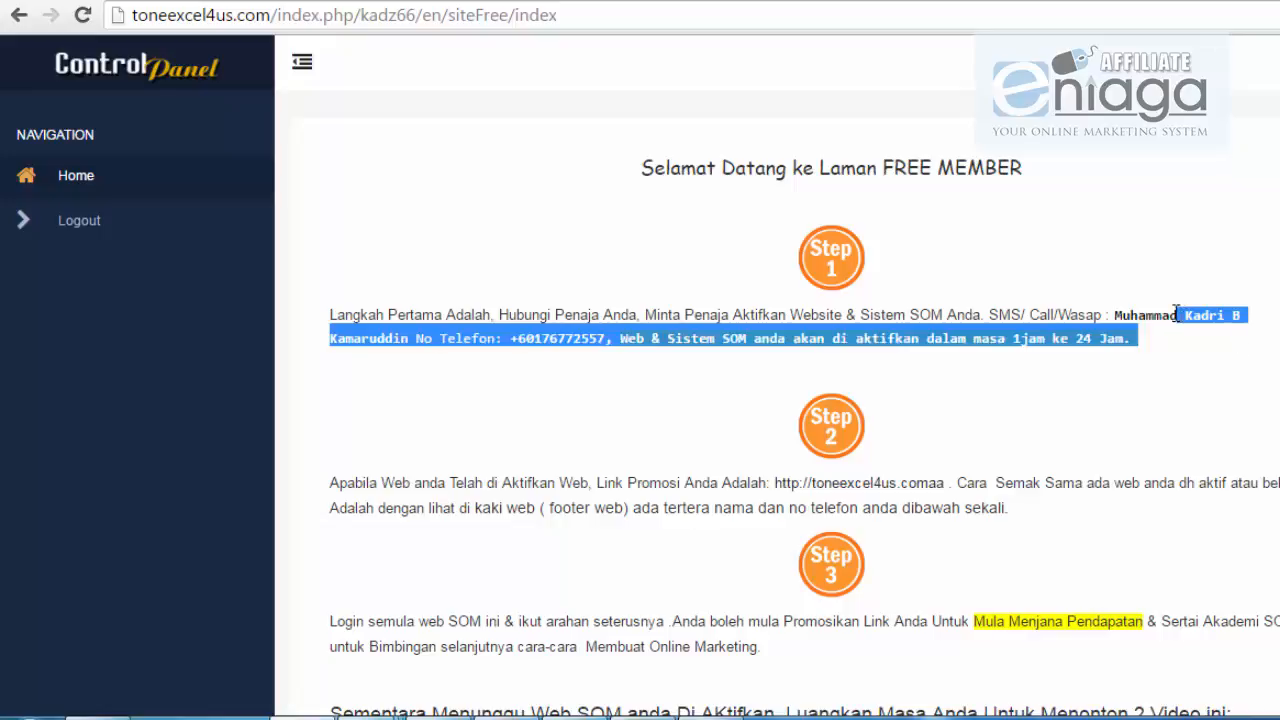
click(1101, 317)
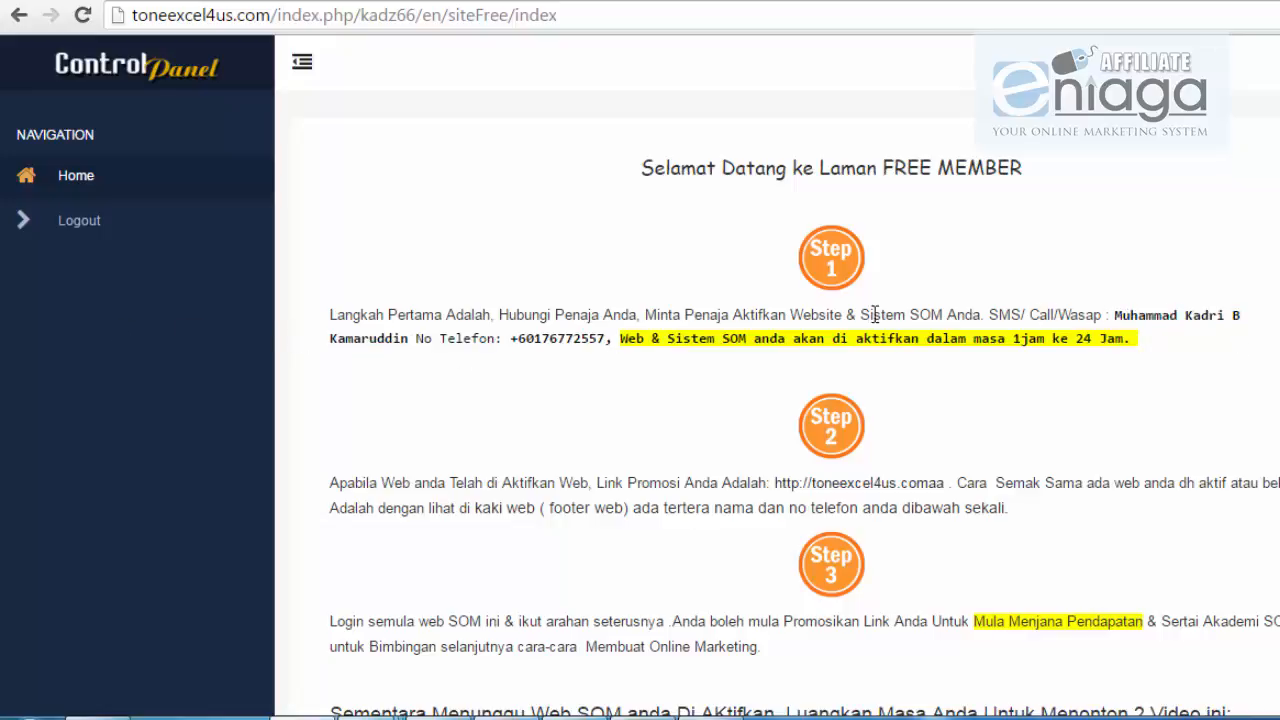
drag(1112, 314, 575, 146)
mouse_move(380, 717)
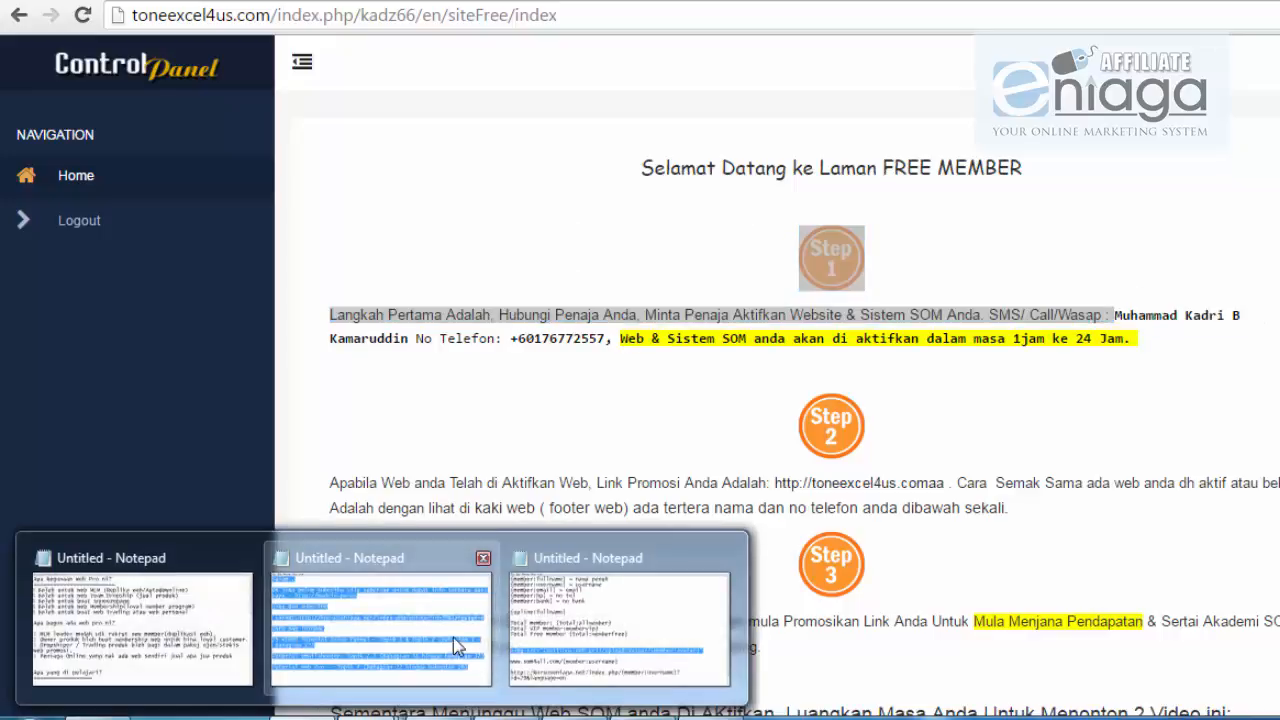
click(594, 608)
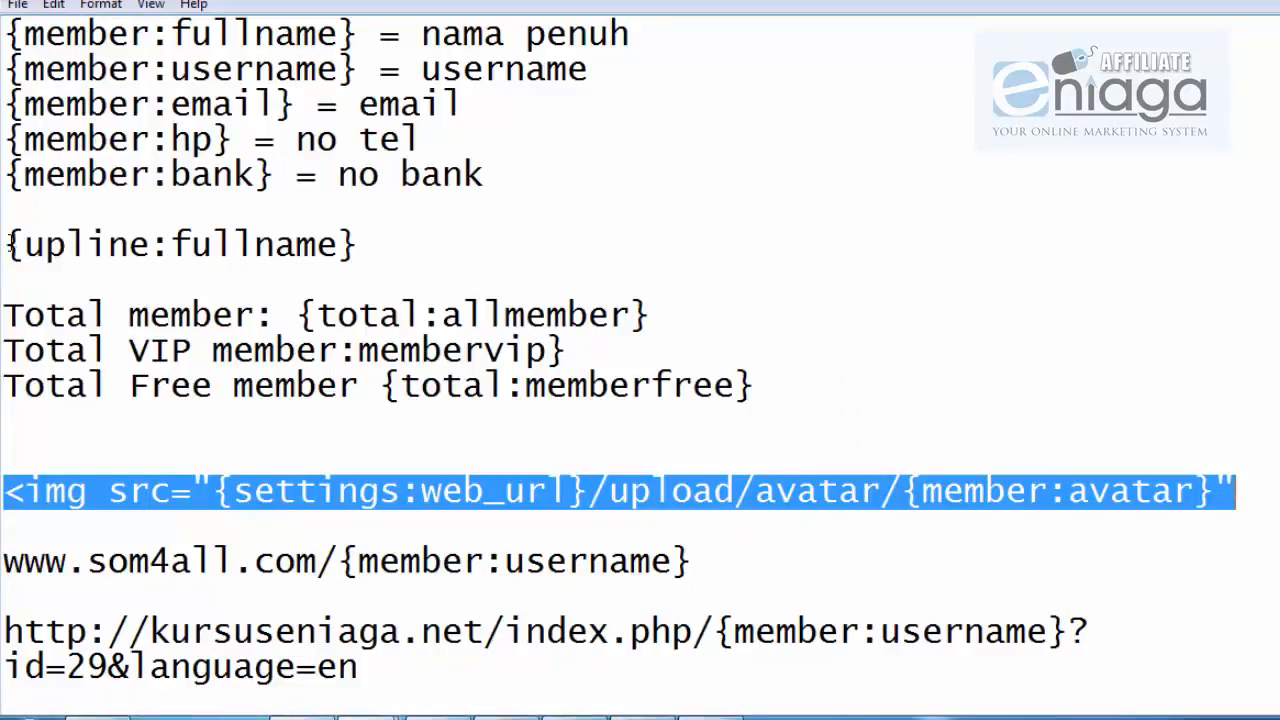
drag(8, 244, 430, 253)
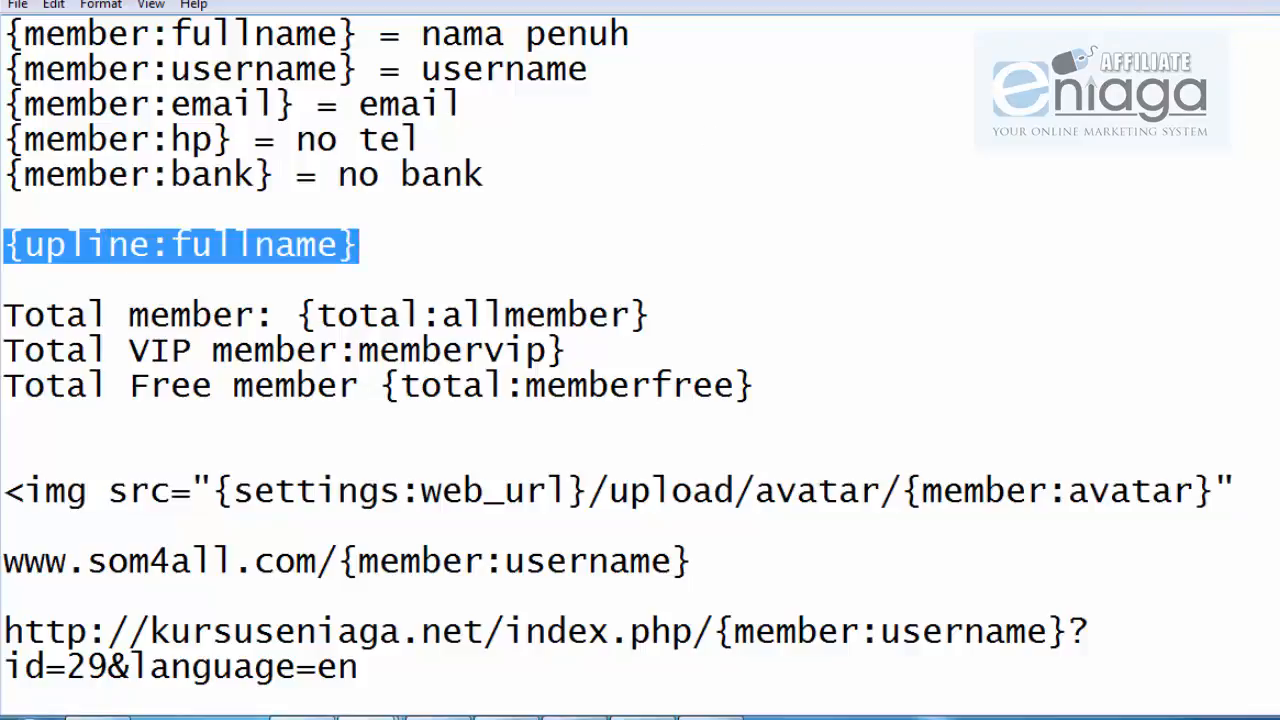
click(1274, 2)
Step: Scroll through the free member welcome page, then log out from the sidebar
scroll(1093, 203, down, 1)
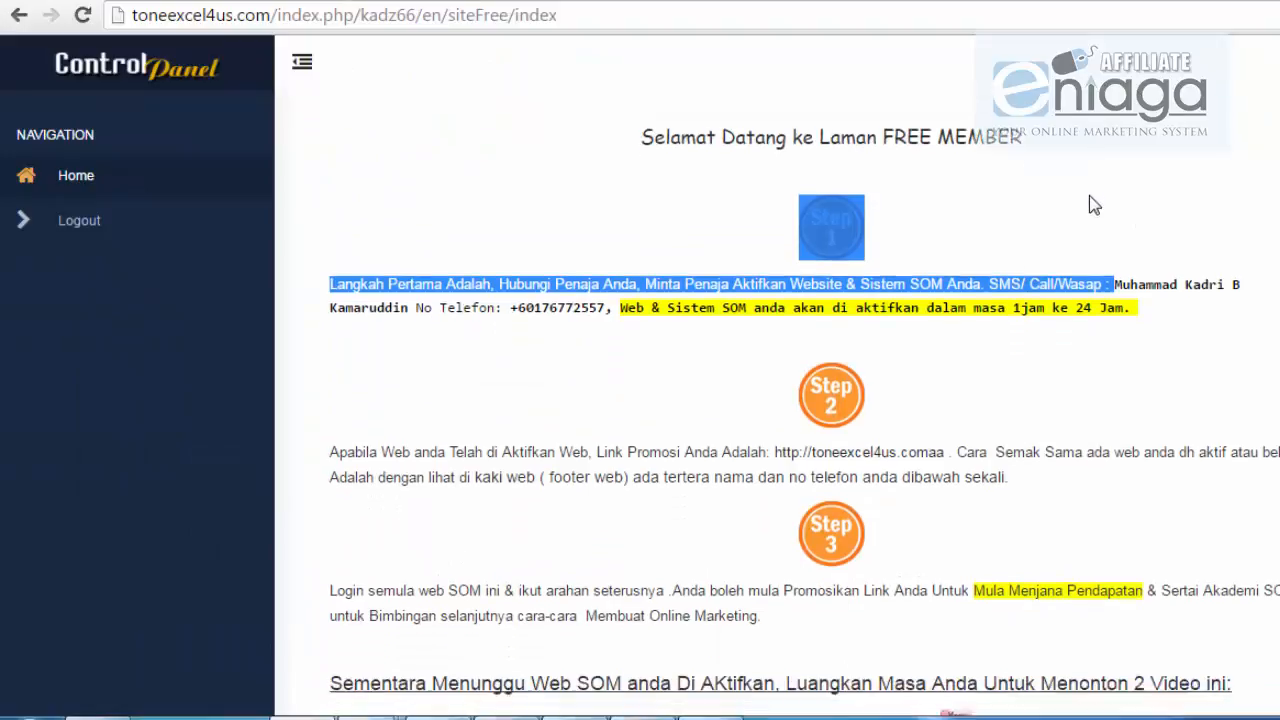
scroll(1063, 242, down, 1)
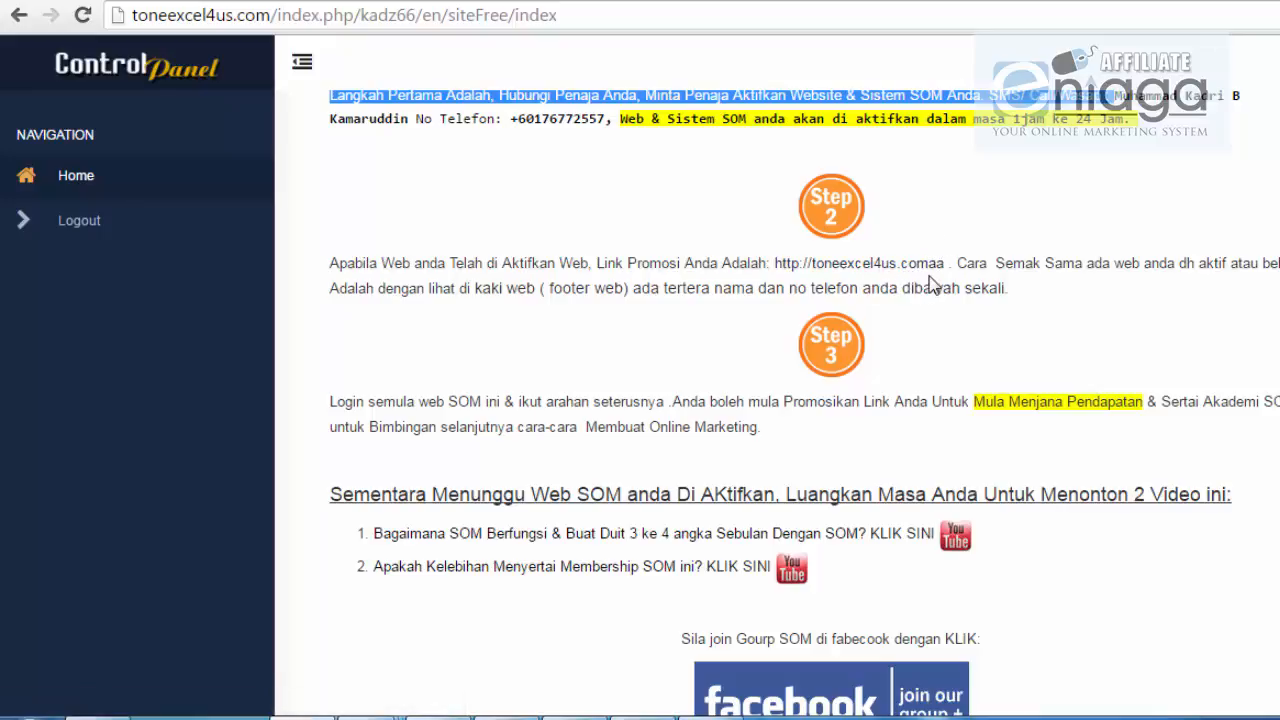
click(885, 338)
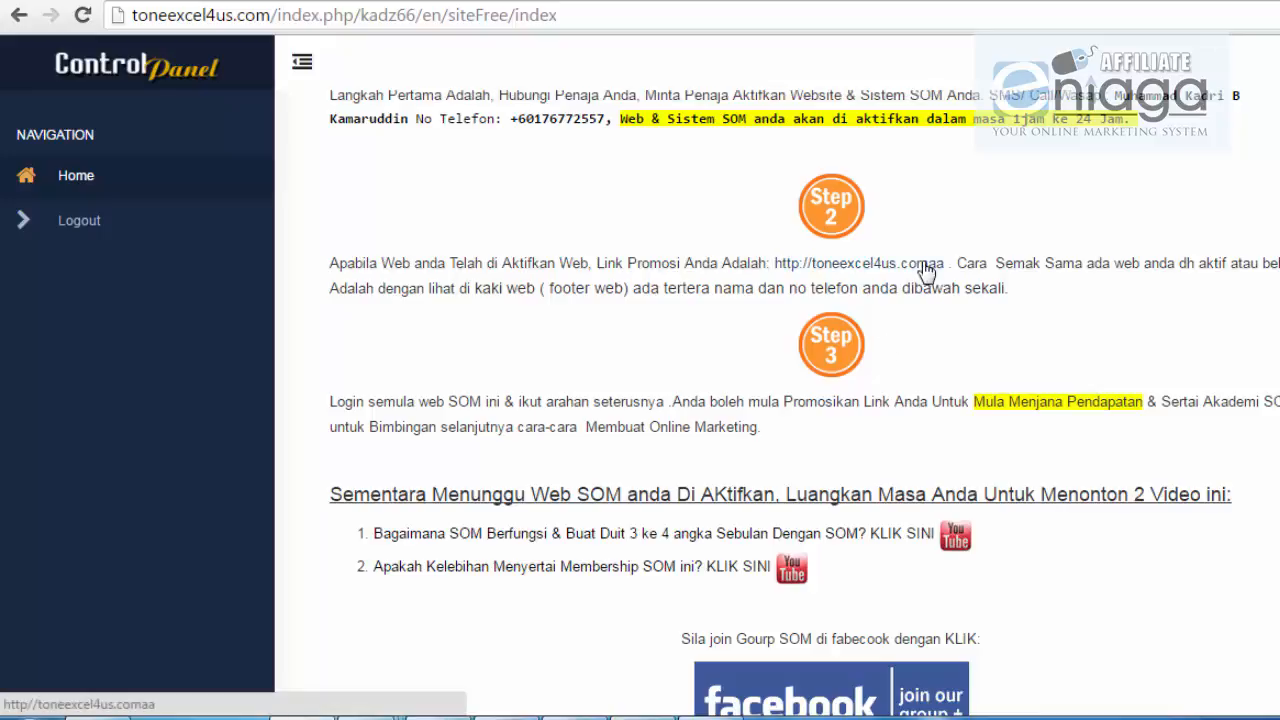
scroll(826, 343, down, 2)
scroll(822, 336, up, 3)
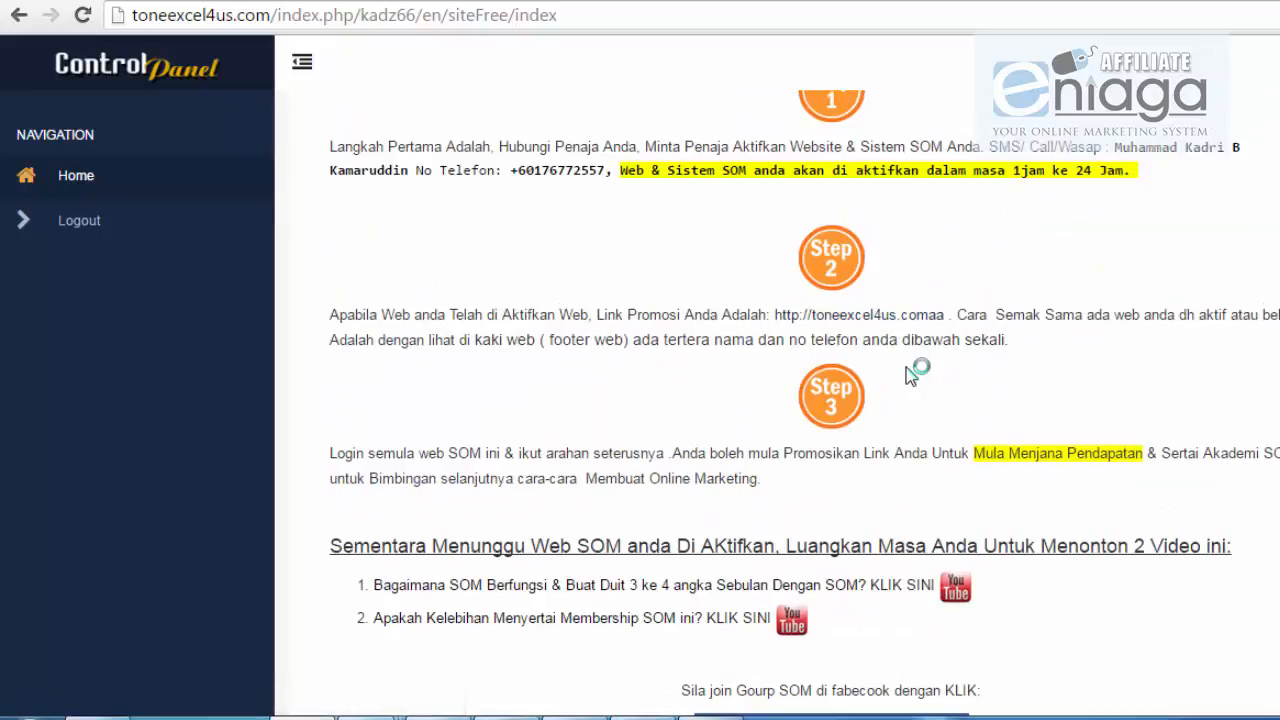
scroll(651, 366, down, 2)
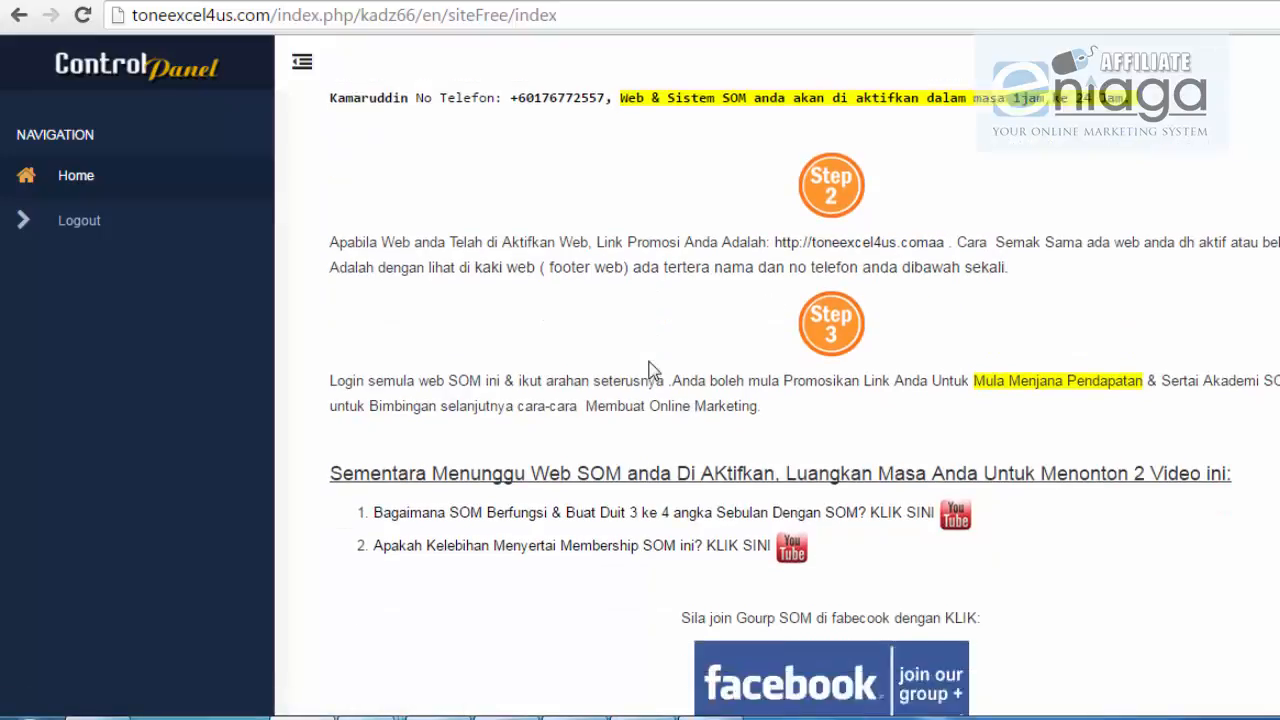
scroll(651, 366, up, 3)
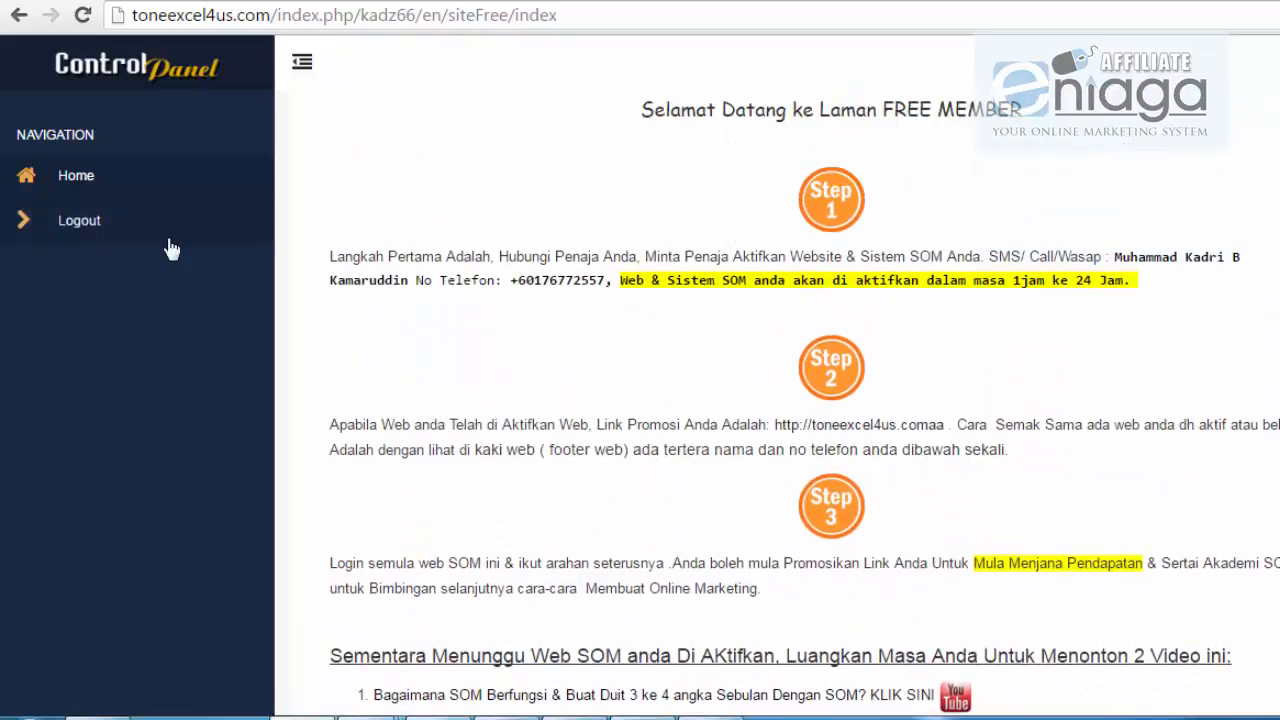
click(78, 219)
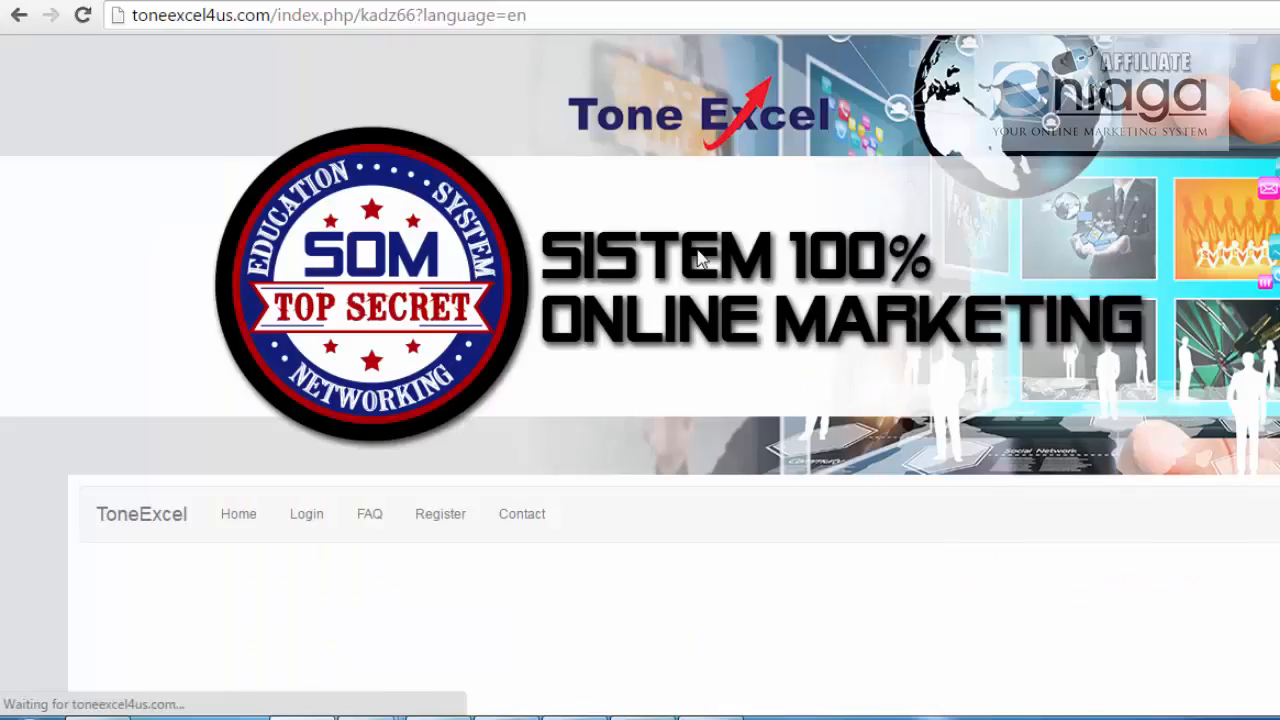
Step: Sign in from the nav bar's Login page using the saved administrator username and password
scroll(700, 258, down, 4)
click(300, 88)
scroll(337, 171, down, 3)
click(463, 310)
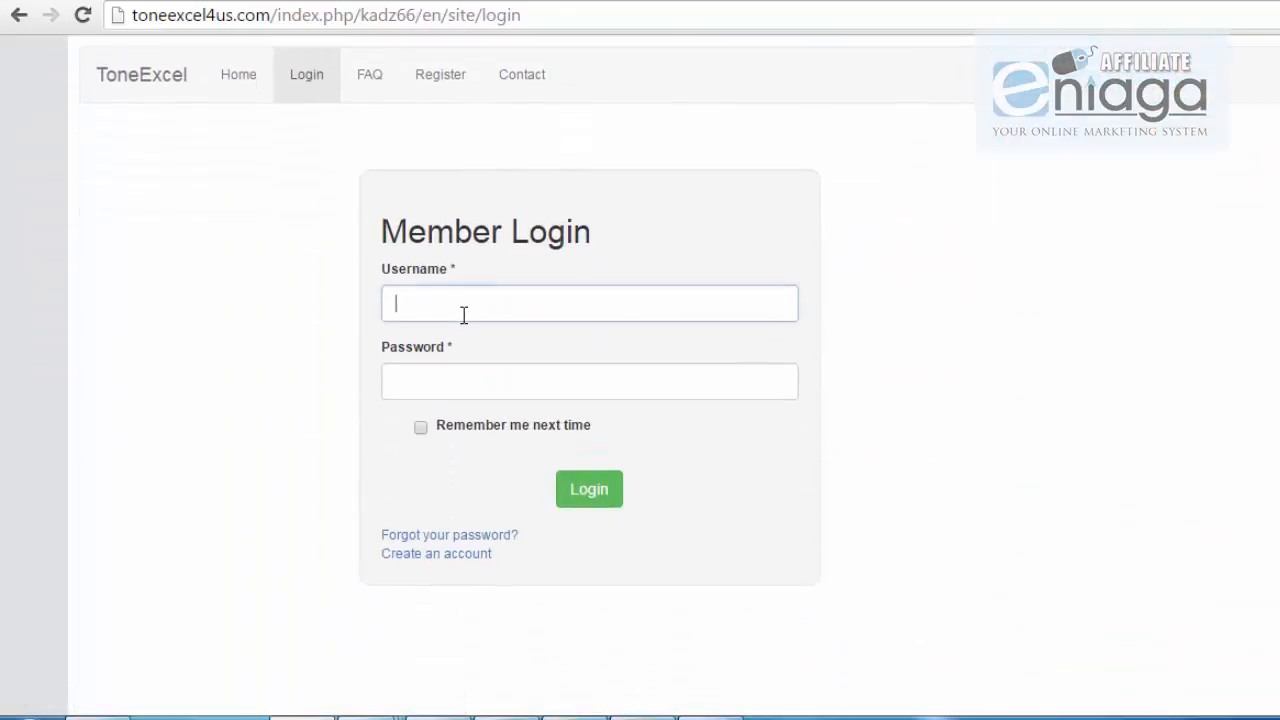
click(461, 304)
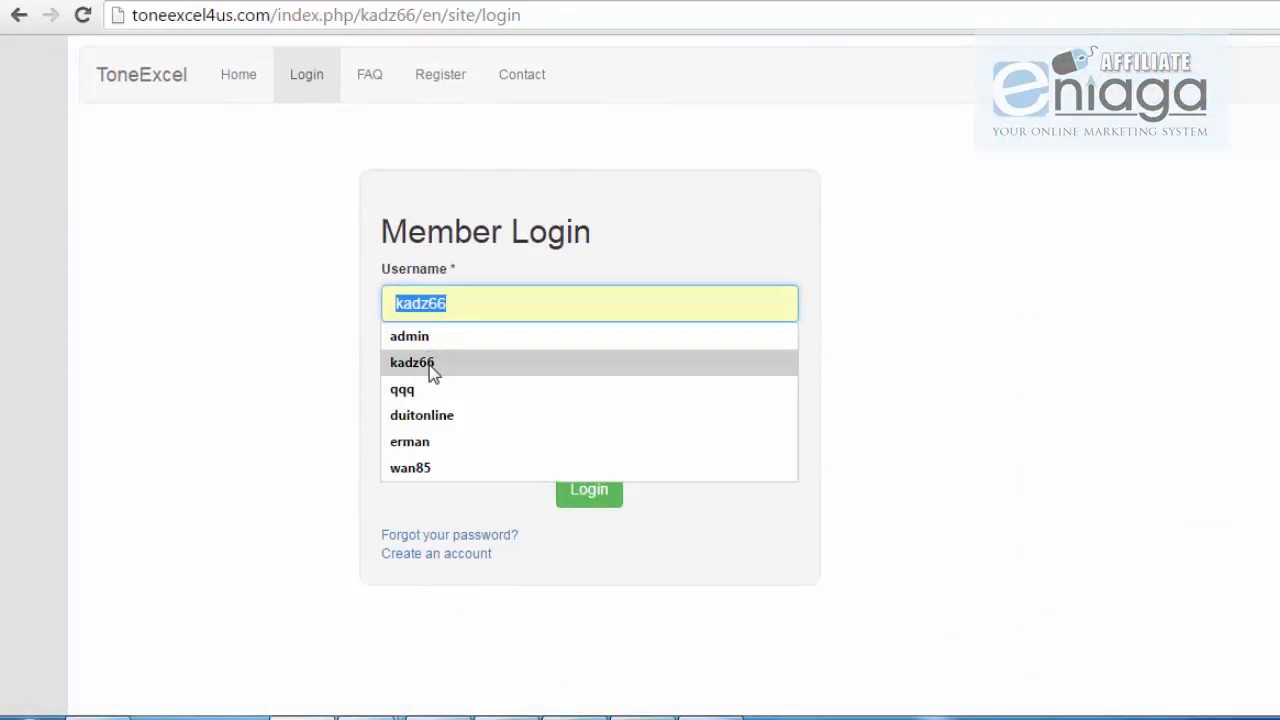
click(433, 339)
click(433, 395)
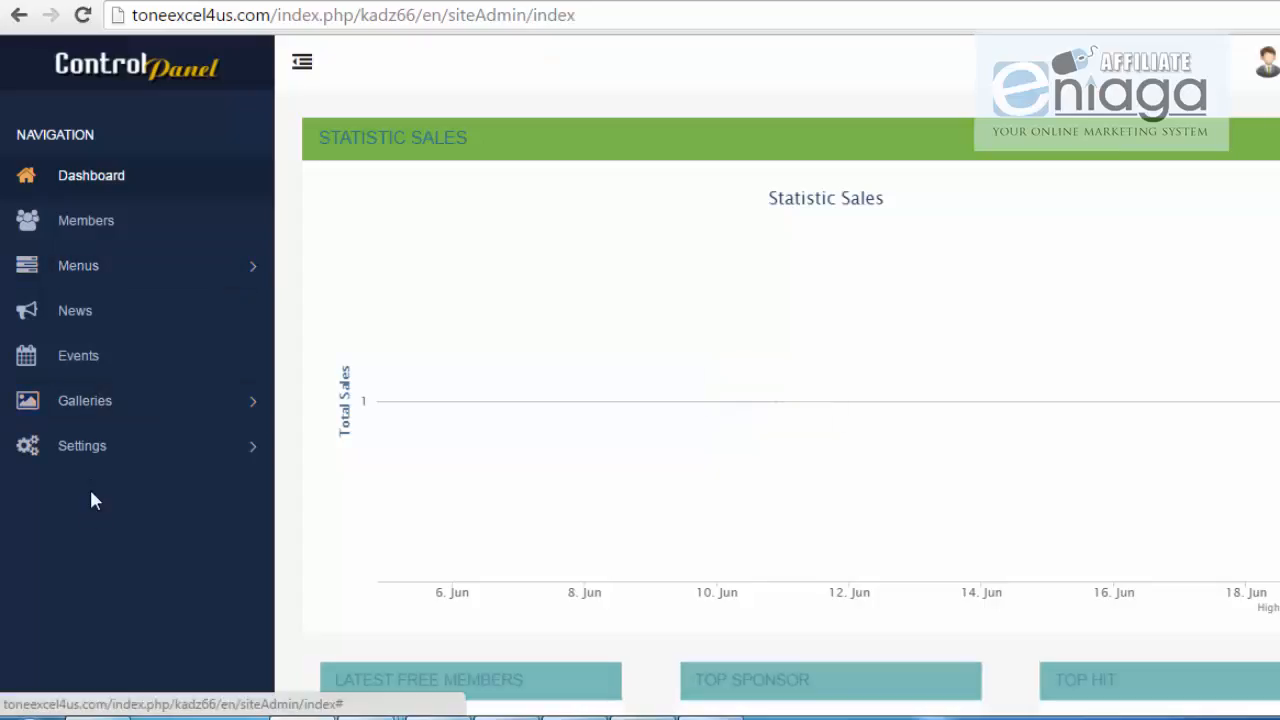
Step: Go to Settings > System and switch to the Free Member tab
click(87, 462)
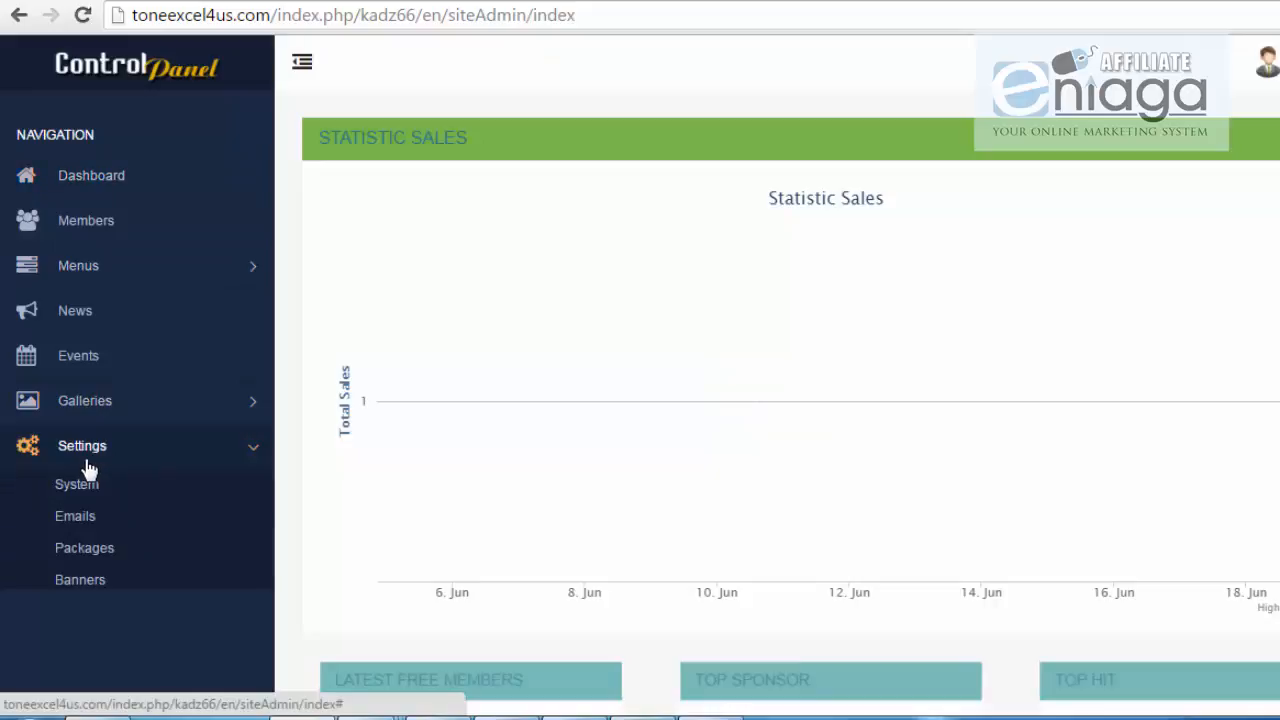
click(77, 486)
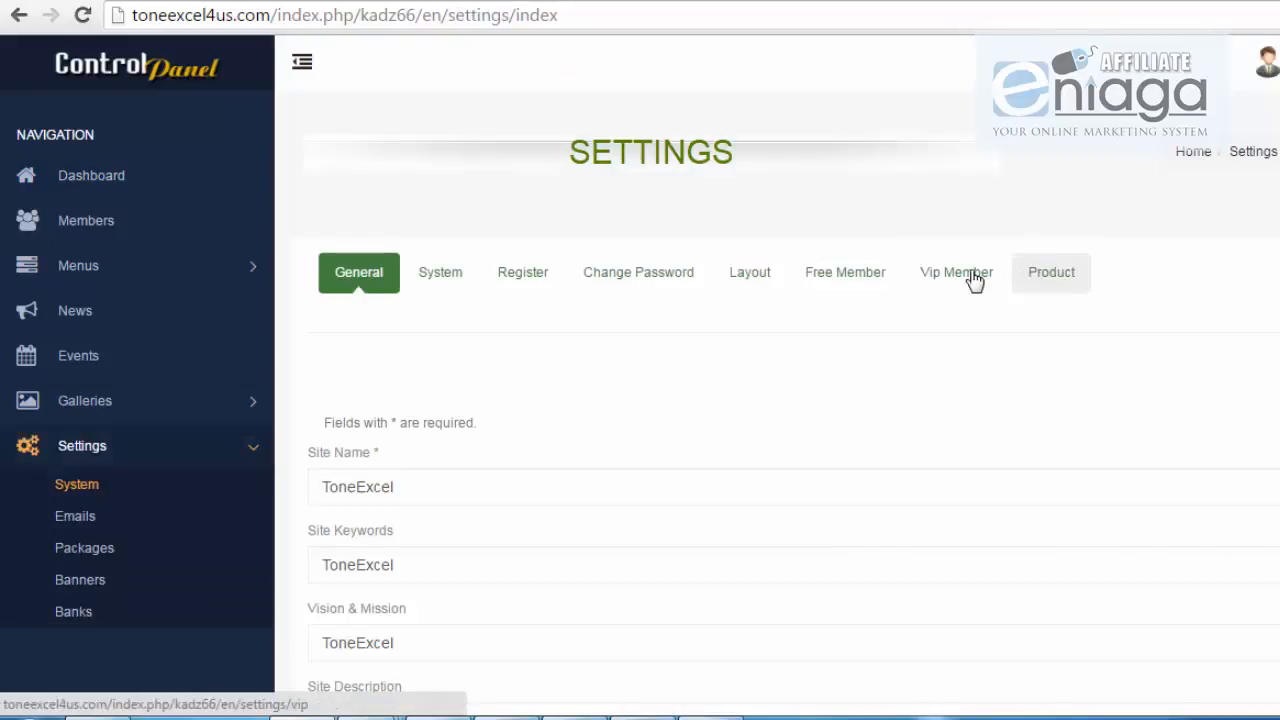
click(826, 278)
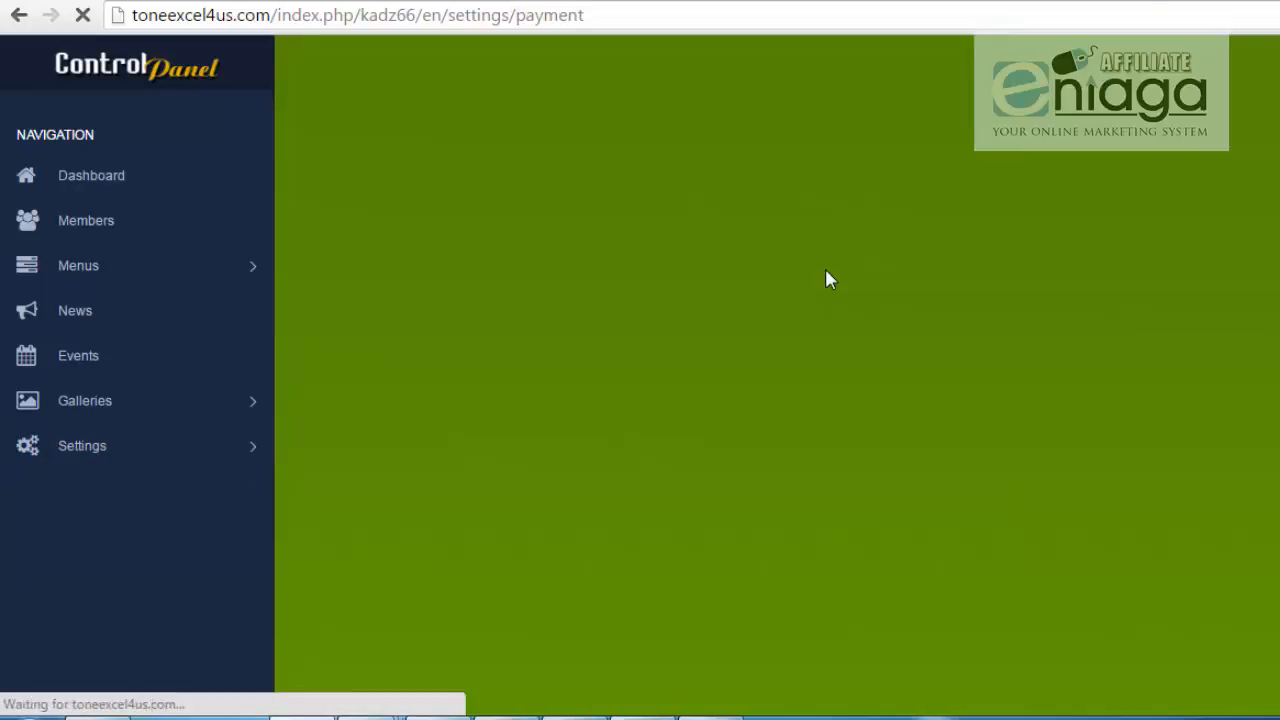
scroll(905, 353, down, 1)
scroll(906, 355, down, 3)
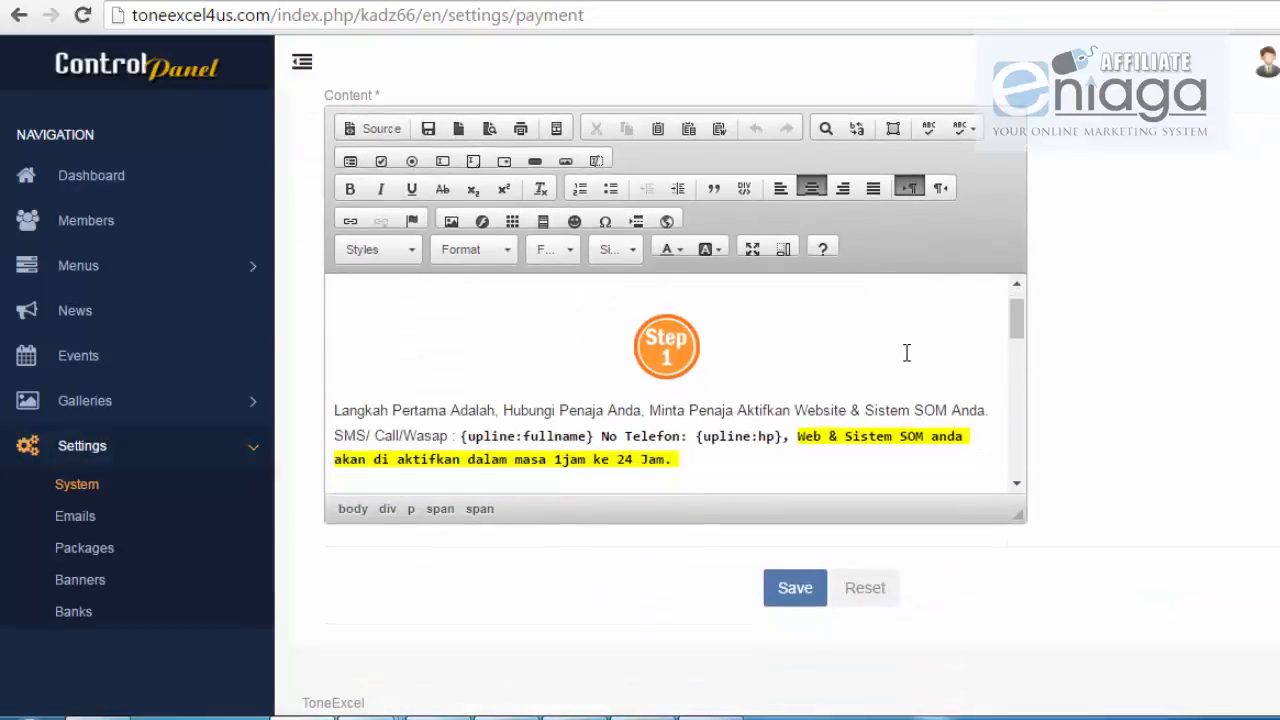
click(751, 250)
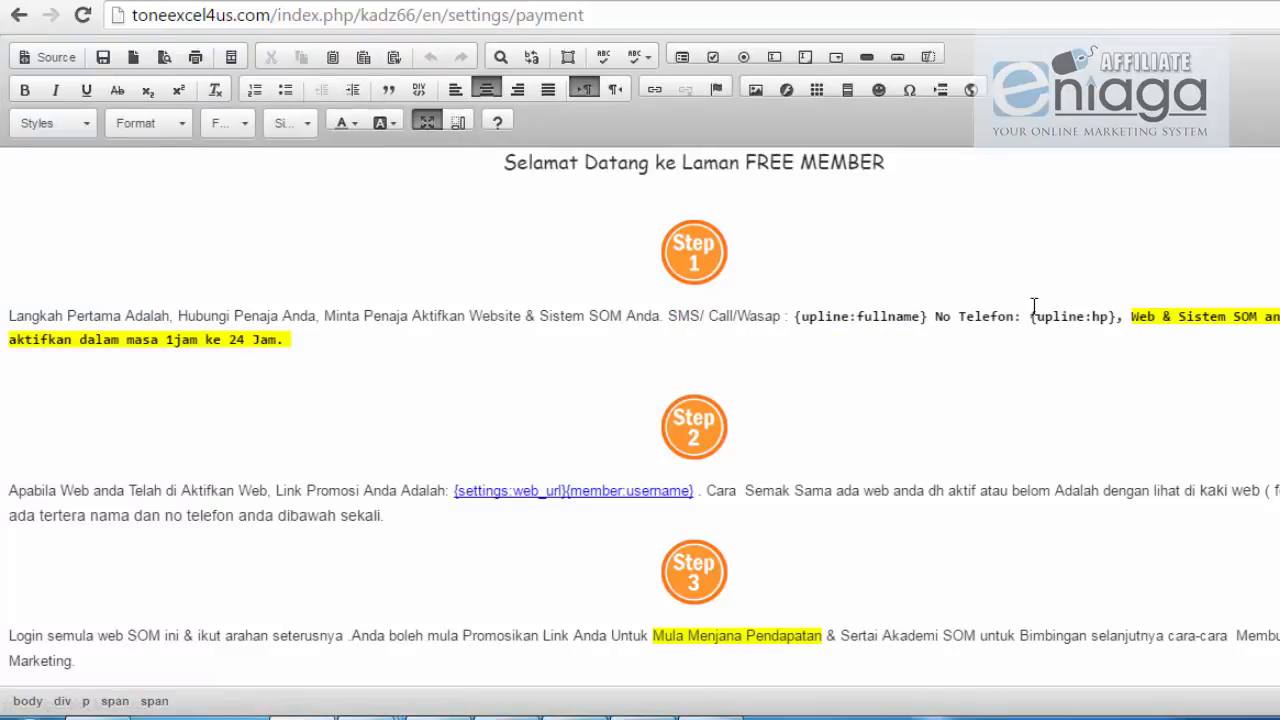
scroll(779, 436, down, 3)
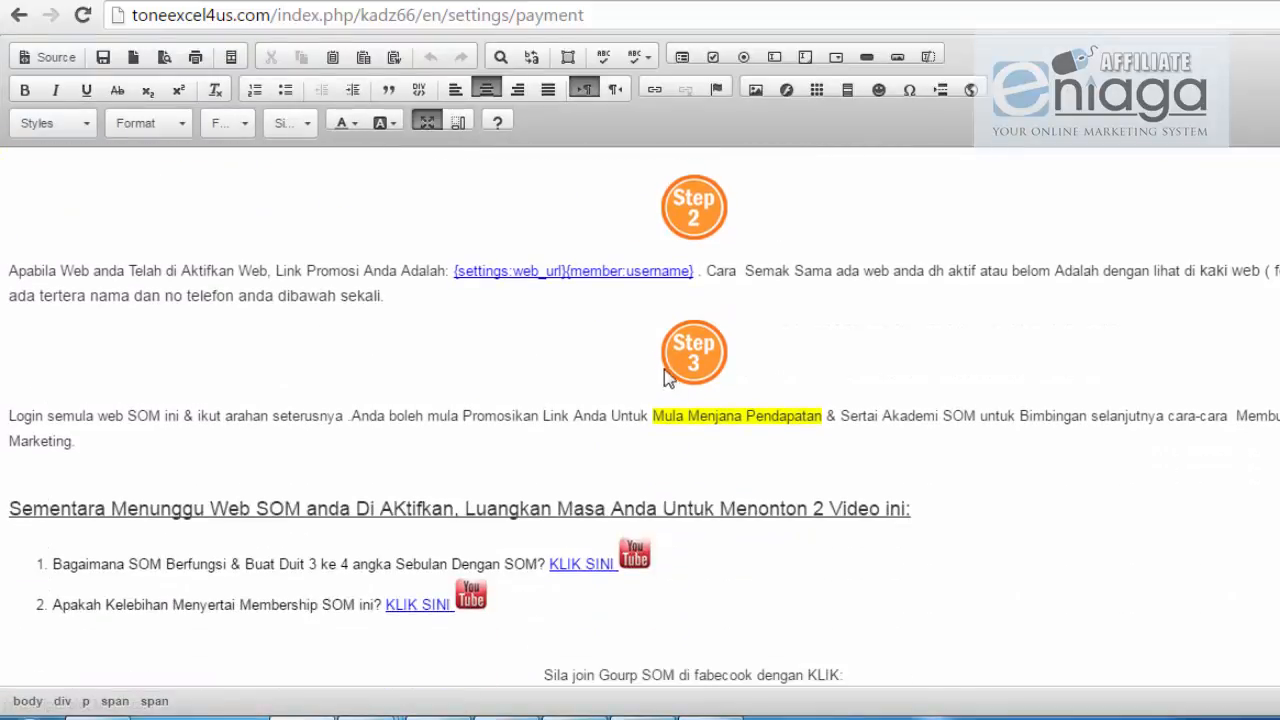
click(567, 272)
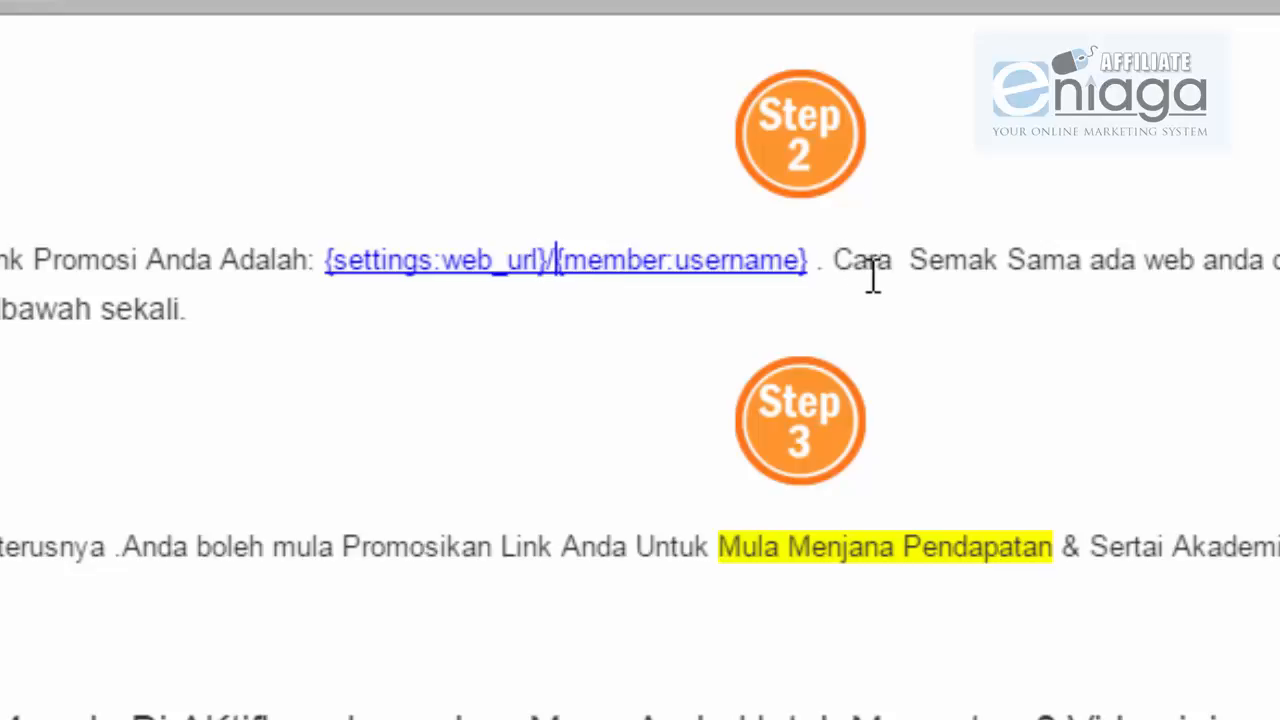
scroll(822, 385, down, 2)
scroll(586, 263, up, 6)
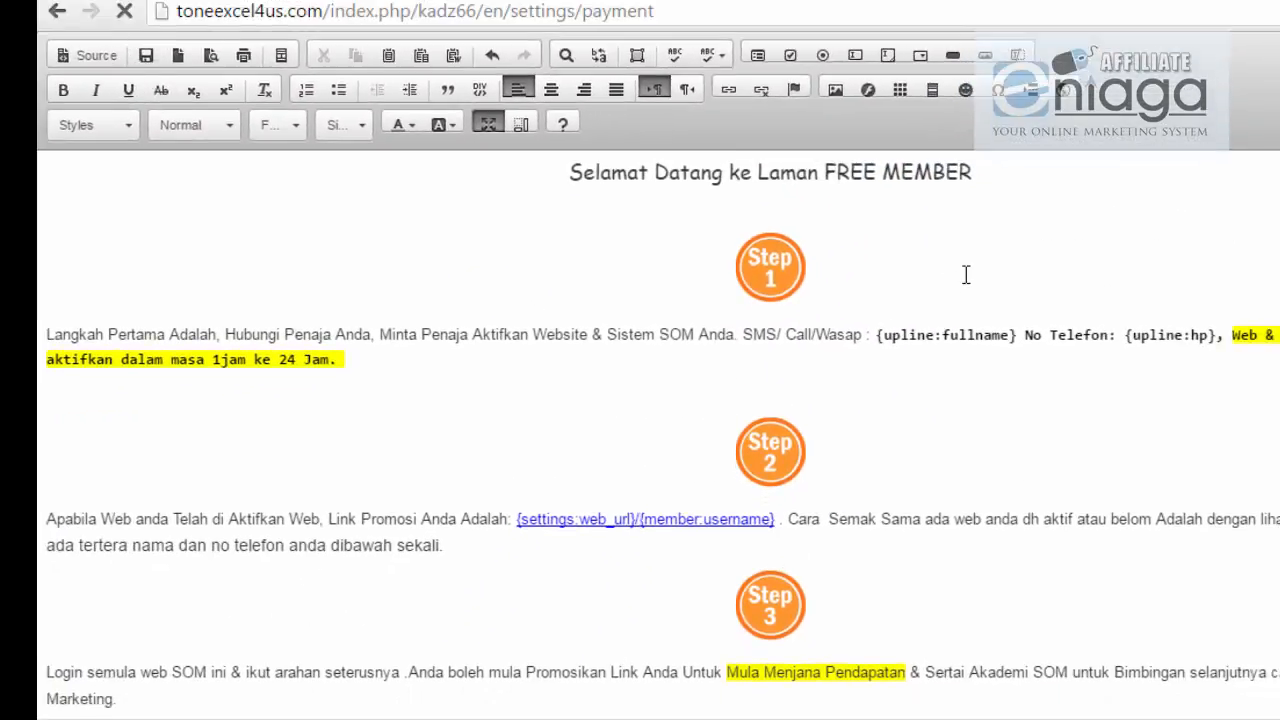
scroll(800, 460, down, 4)
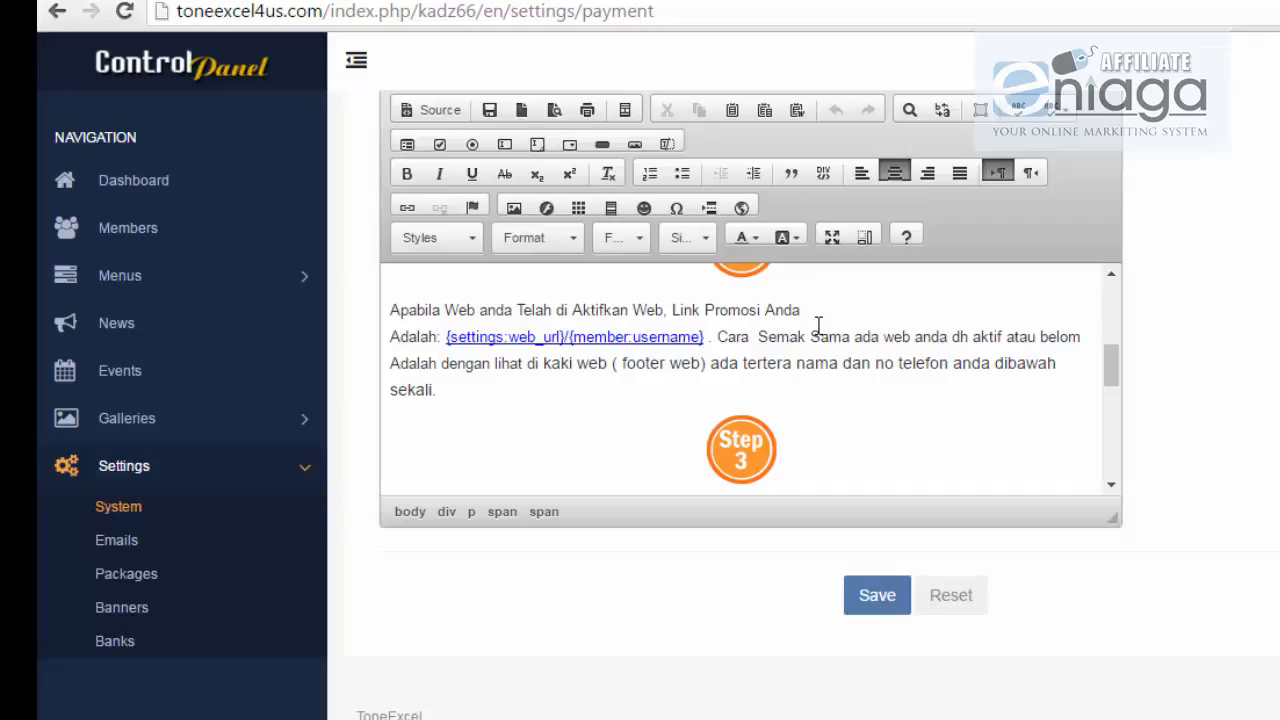
scroll(818, 326, down, 2)
scroll(823, 353, down, 4)
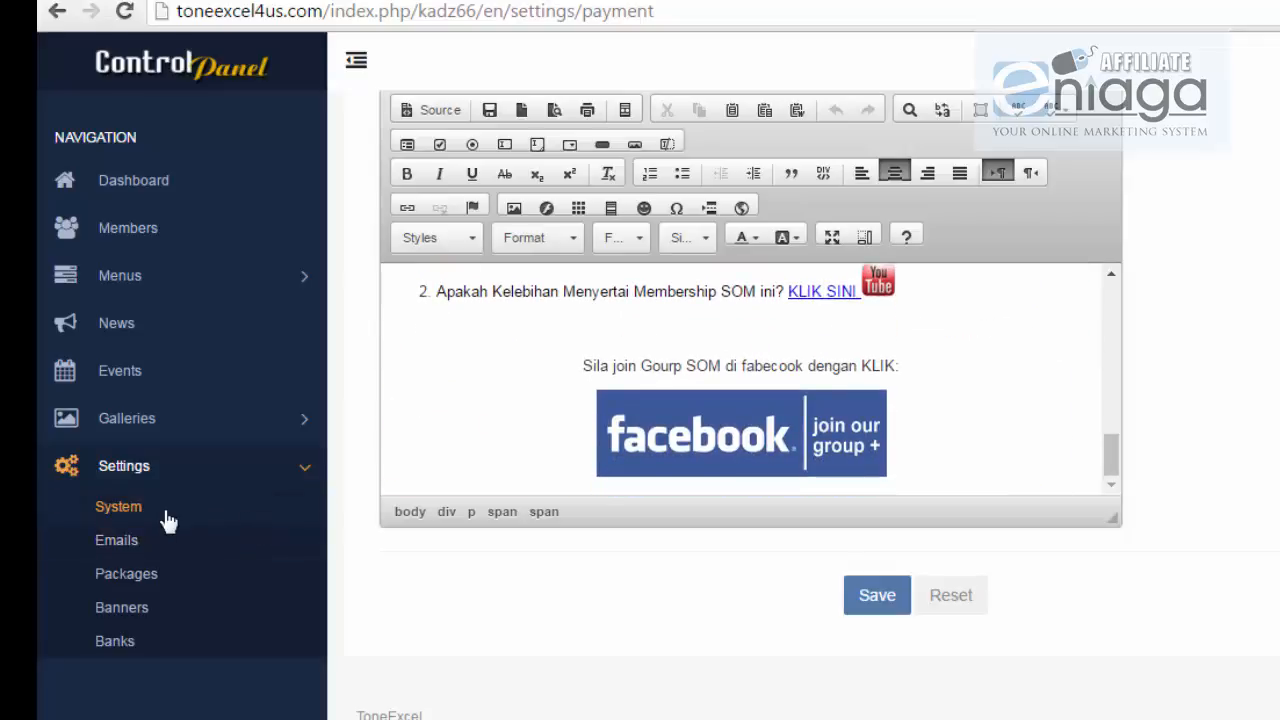
Step: Approve the pending member 'aa' from the Members list, confirming the prompt and alert
click(102, 243)
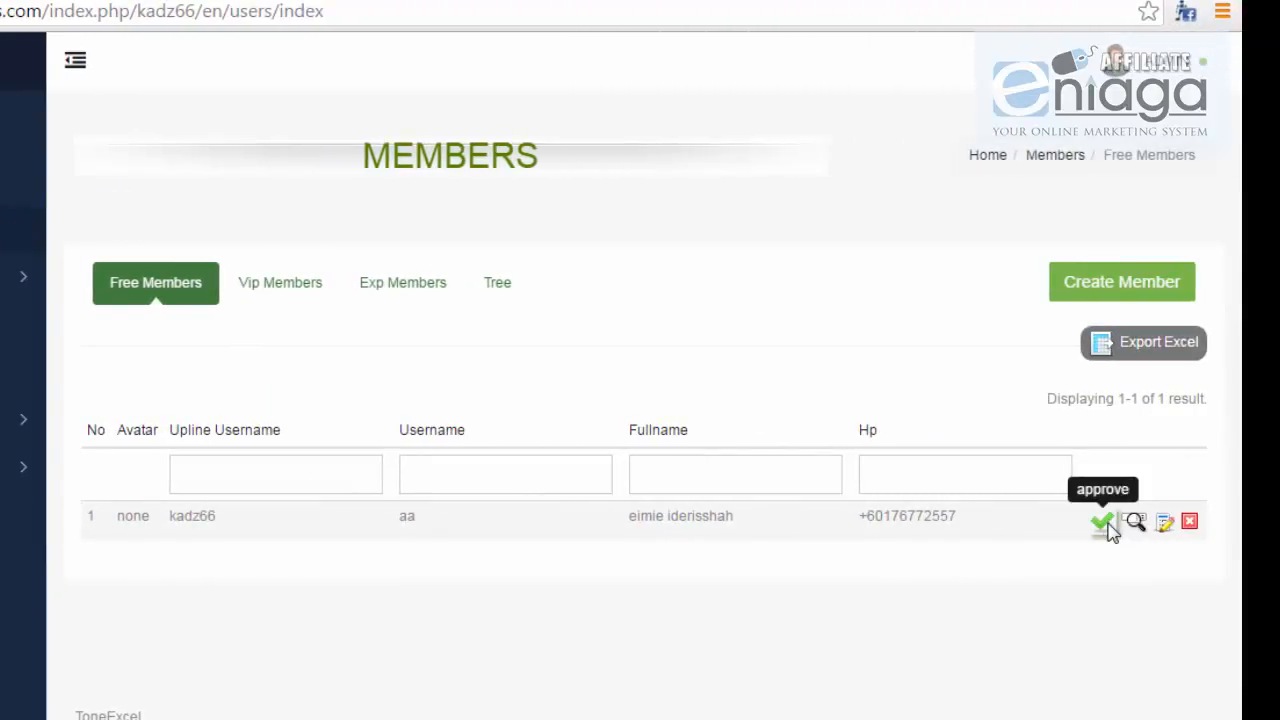
click(1105, 523)
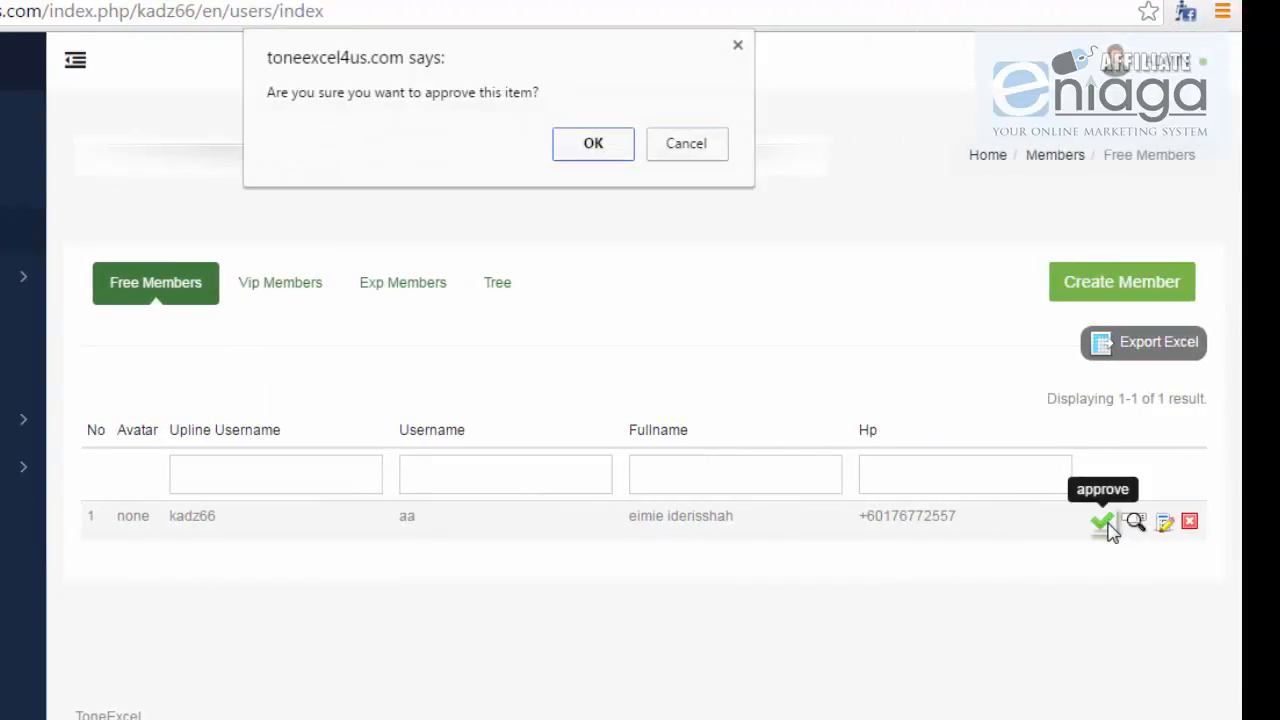
click(605, 150)
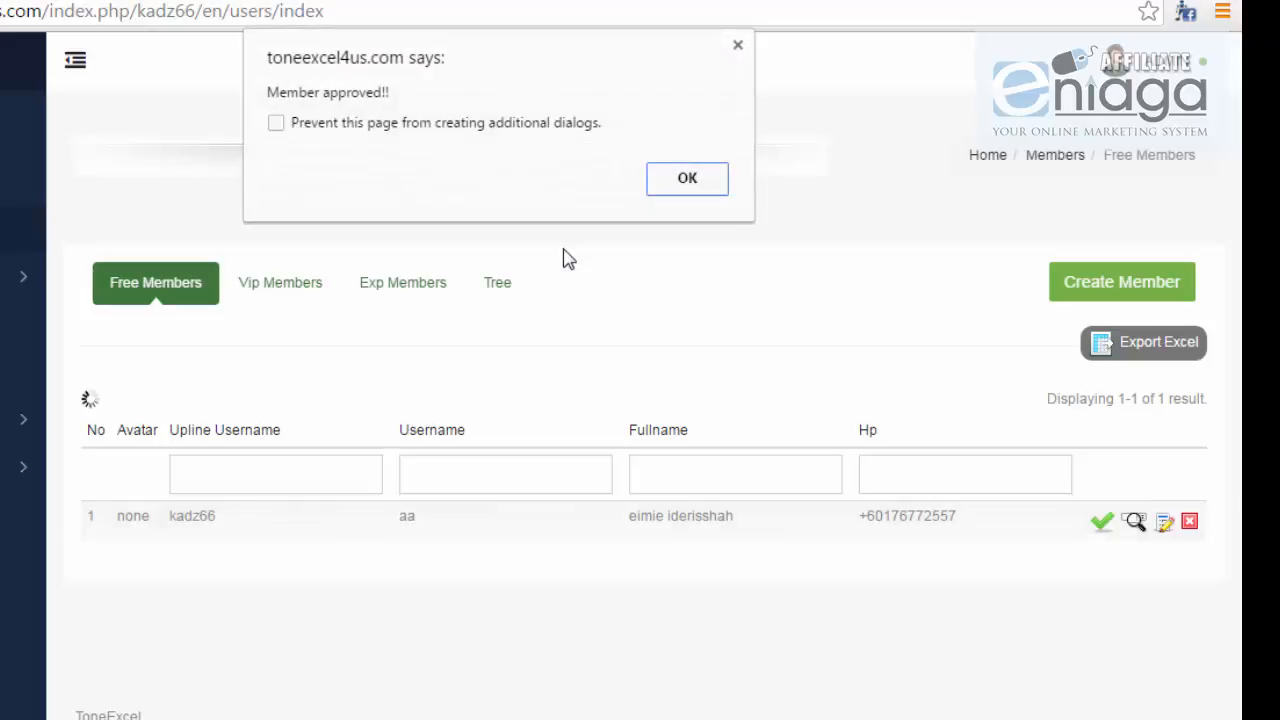
click(686, 188)
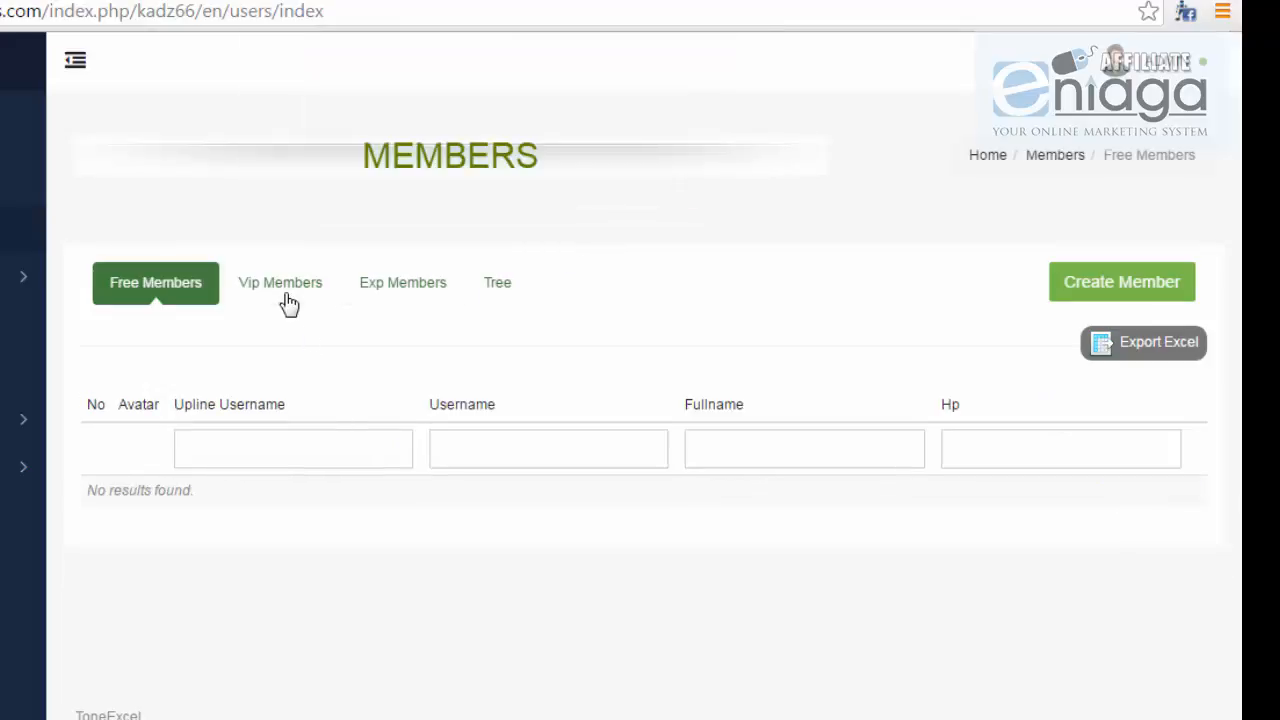
Step: In Vip Members, upgrade row 1's member to package 4 (VIP-RM50) and check the new package
click(322, 288)
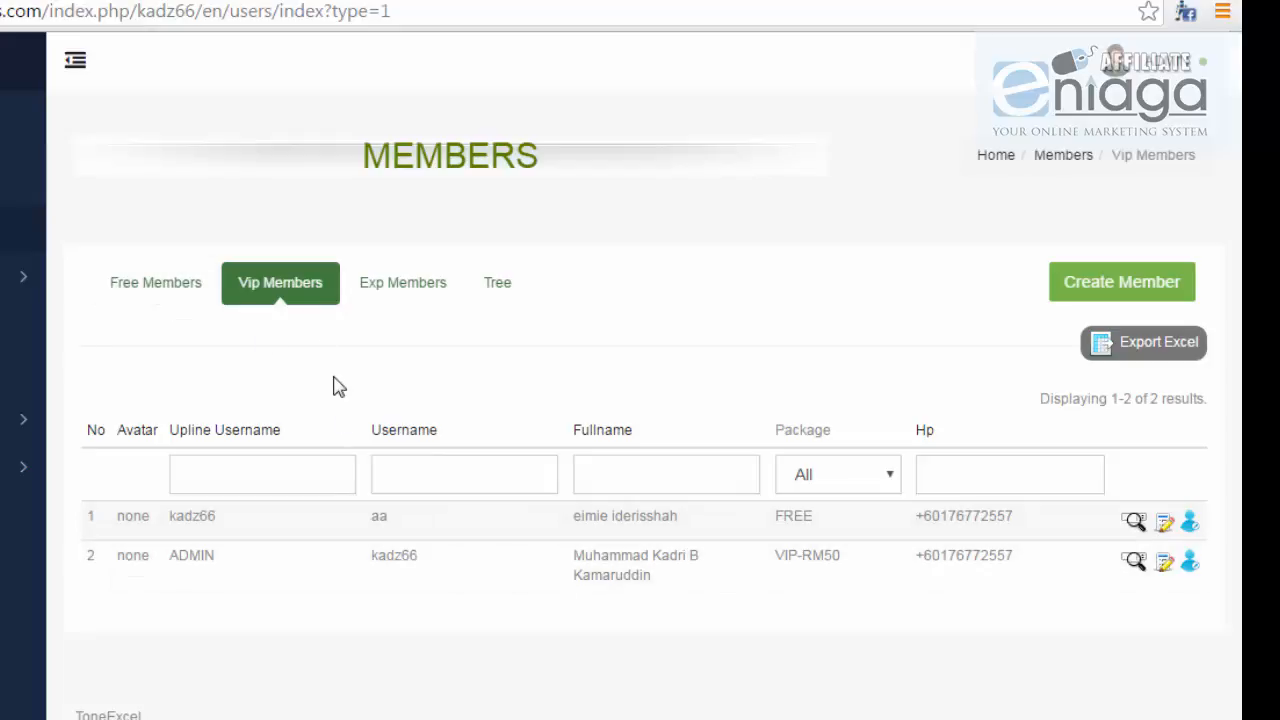
drag(346, 514, 656, 515)
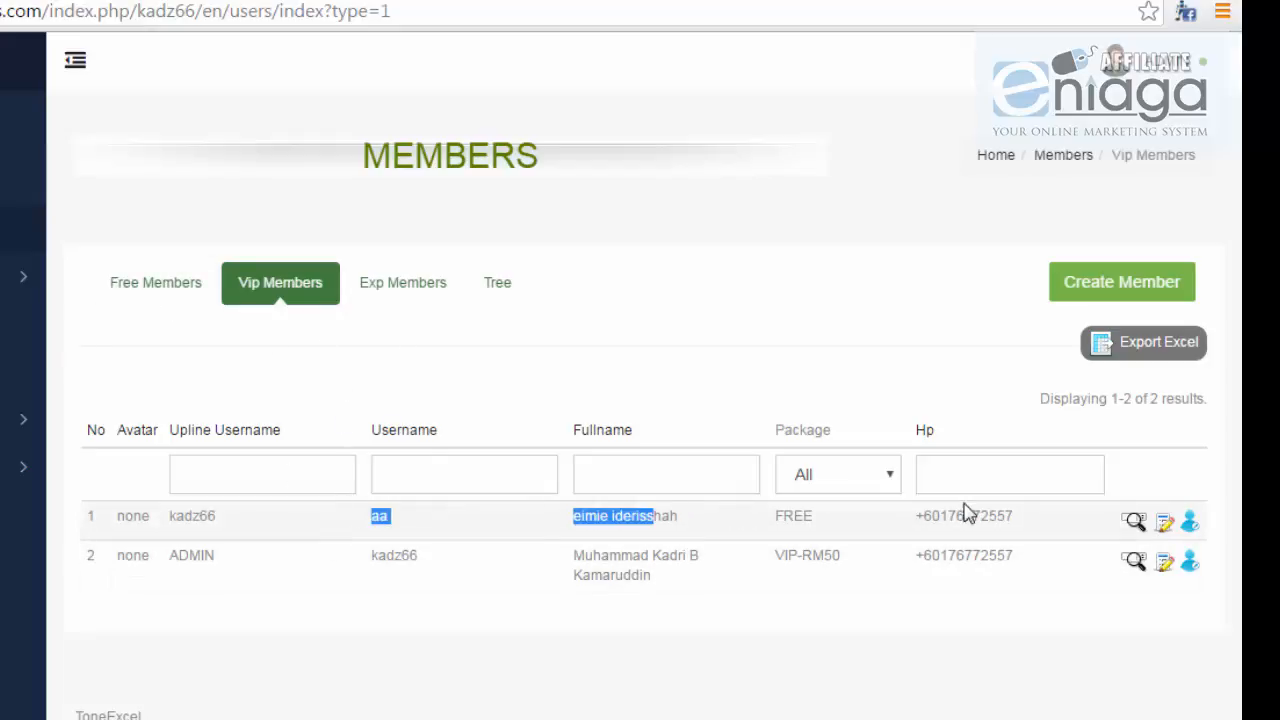
click(1191, 530)
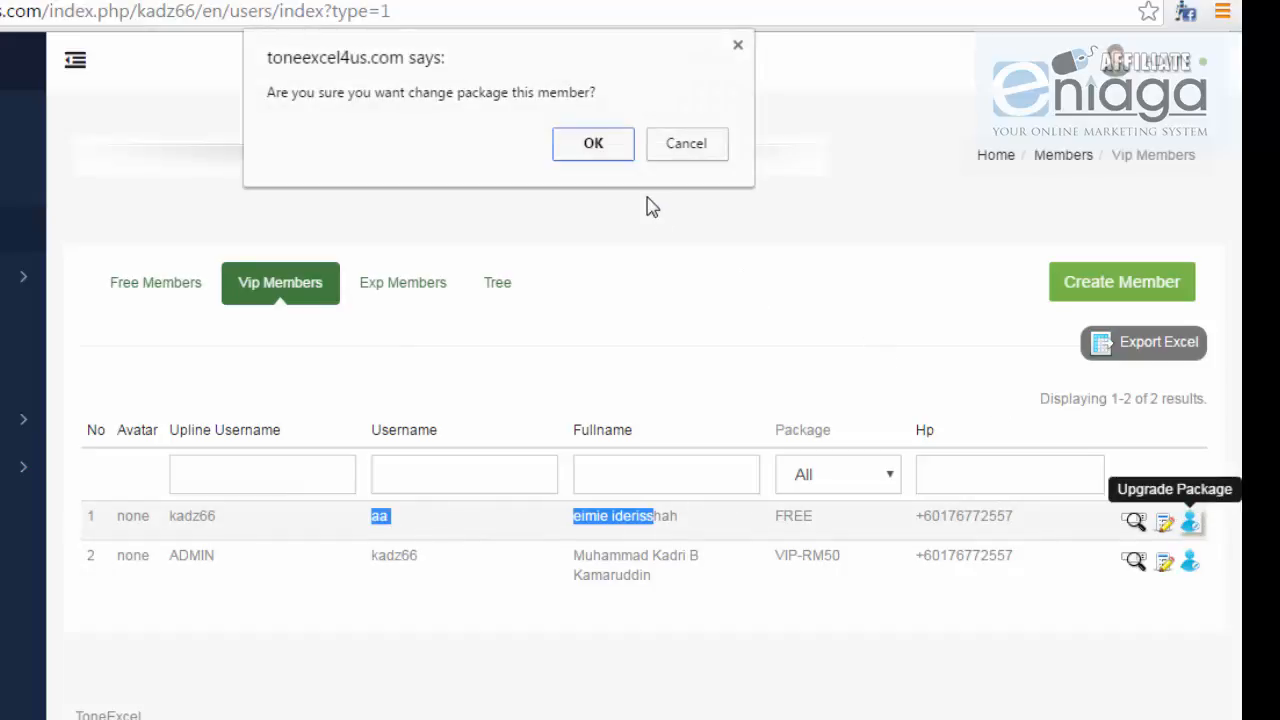
click(593, 146)
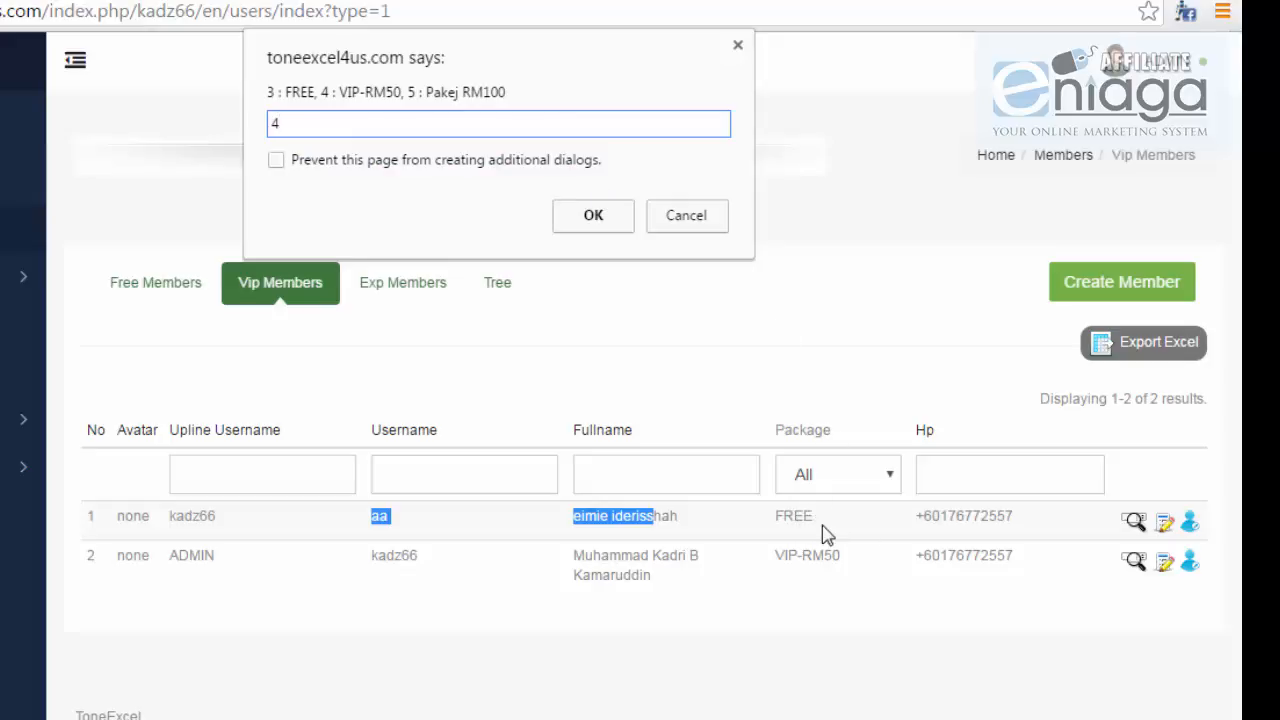
click(586, 217)
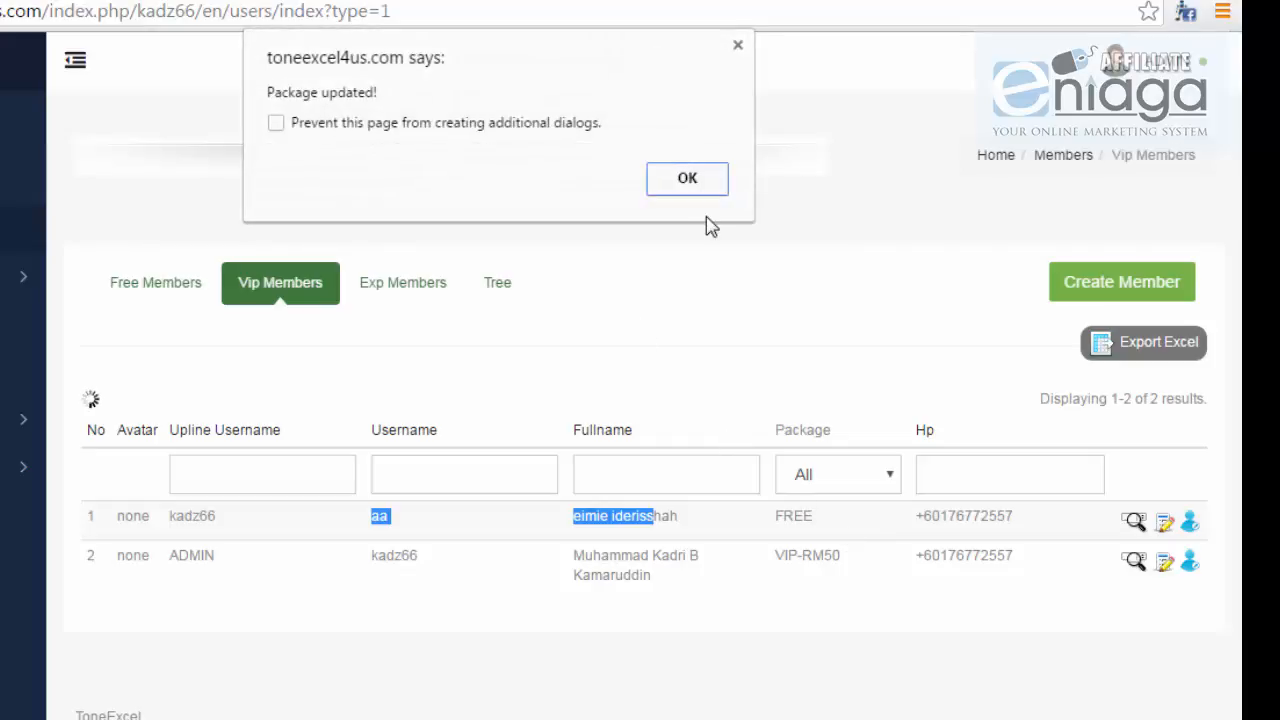
click(688, 179)
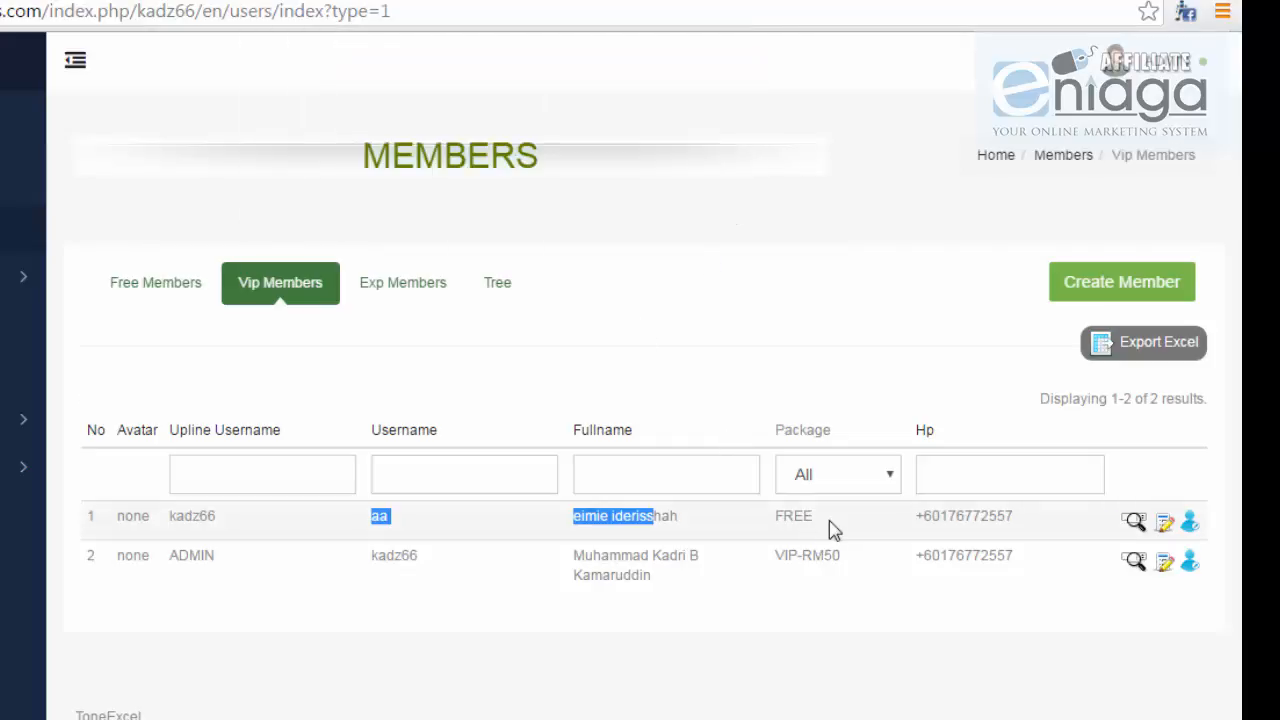
drag(840, 511, 721, 515)
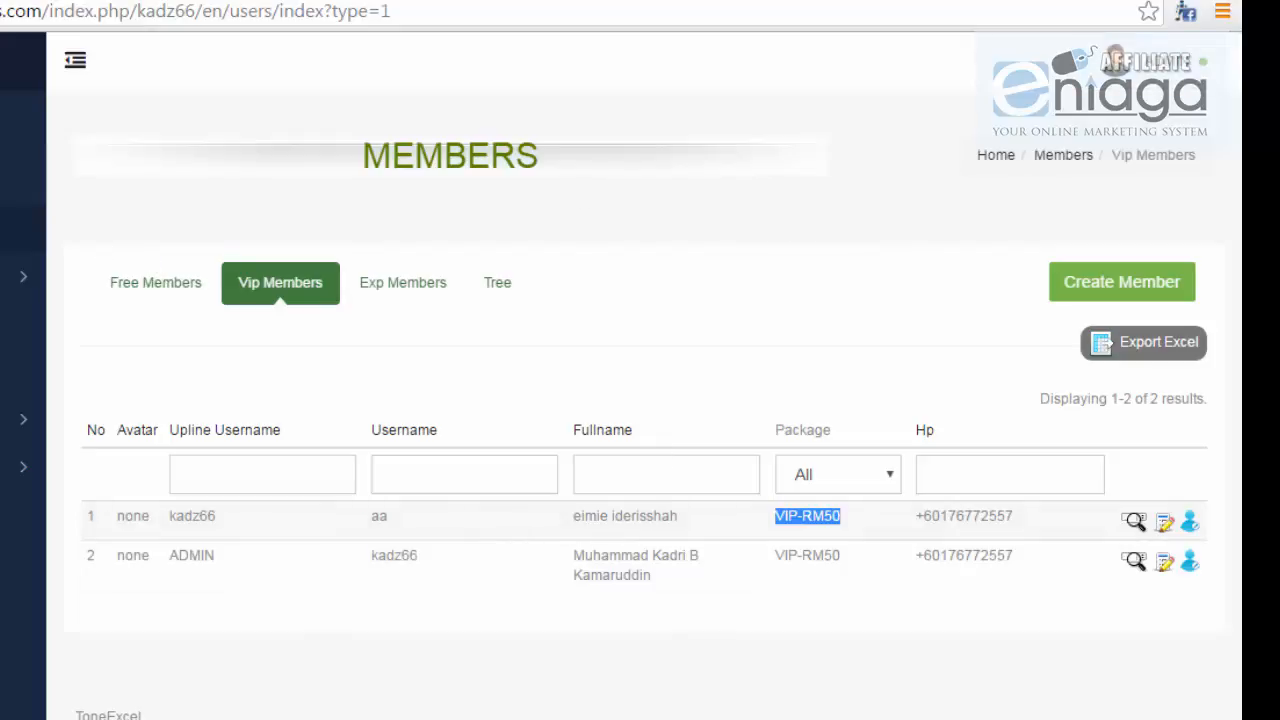
click(882, 345)
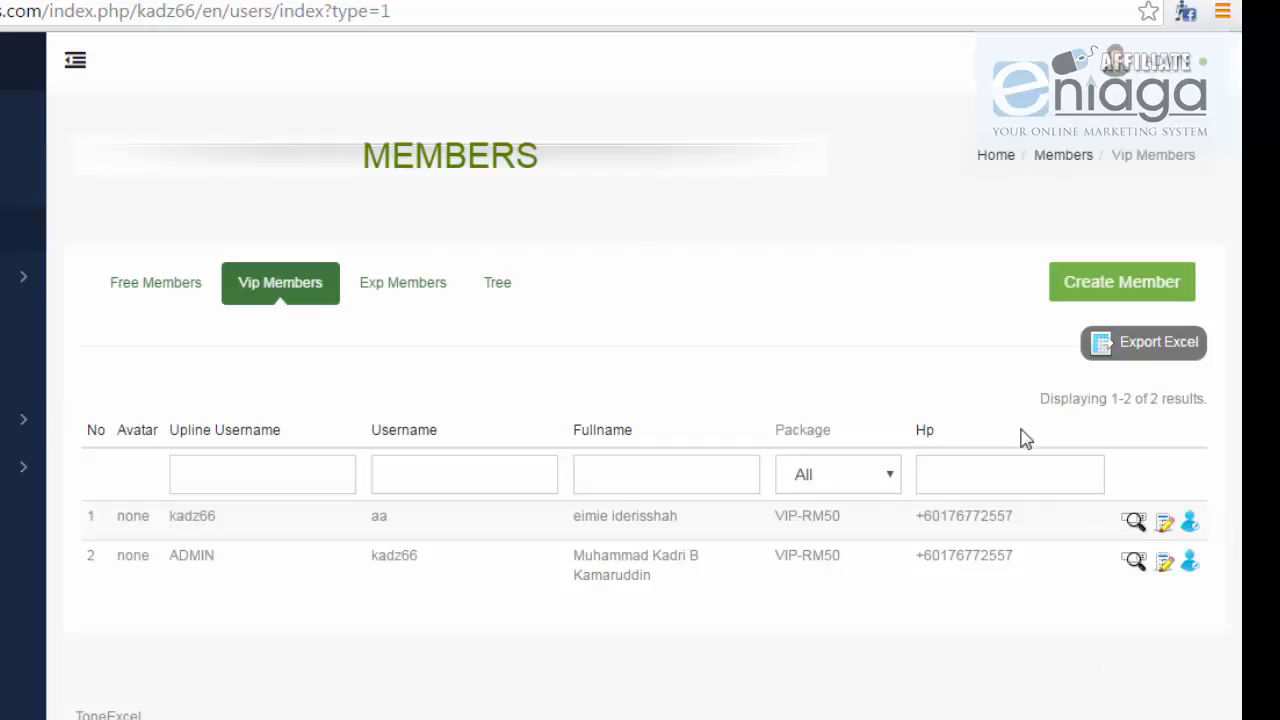
Step: Export the VIP members to Excel, open the .xls, and widen the Username, Email and Fullname columns
click(1168, 354)
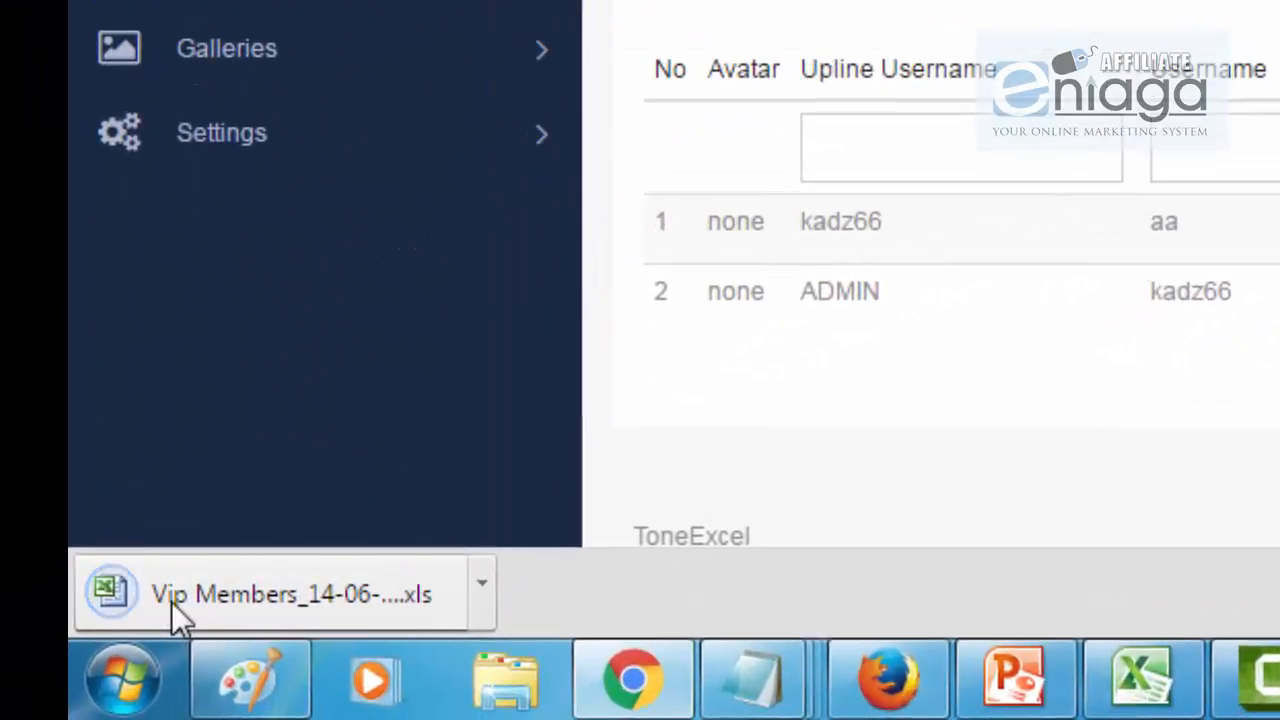
click(172, 605)
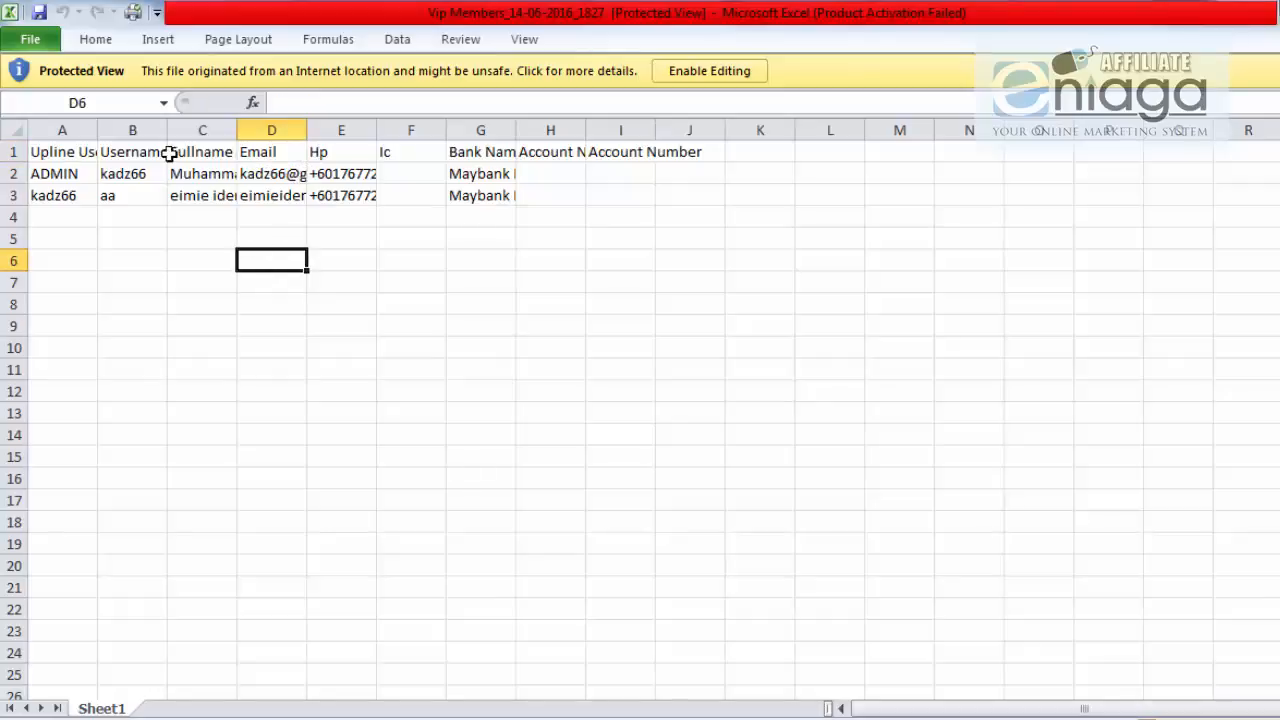
drag(166, 130, 262, 130)
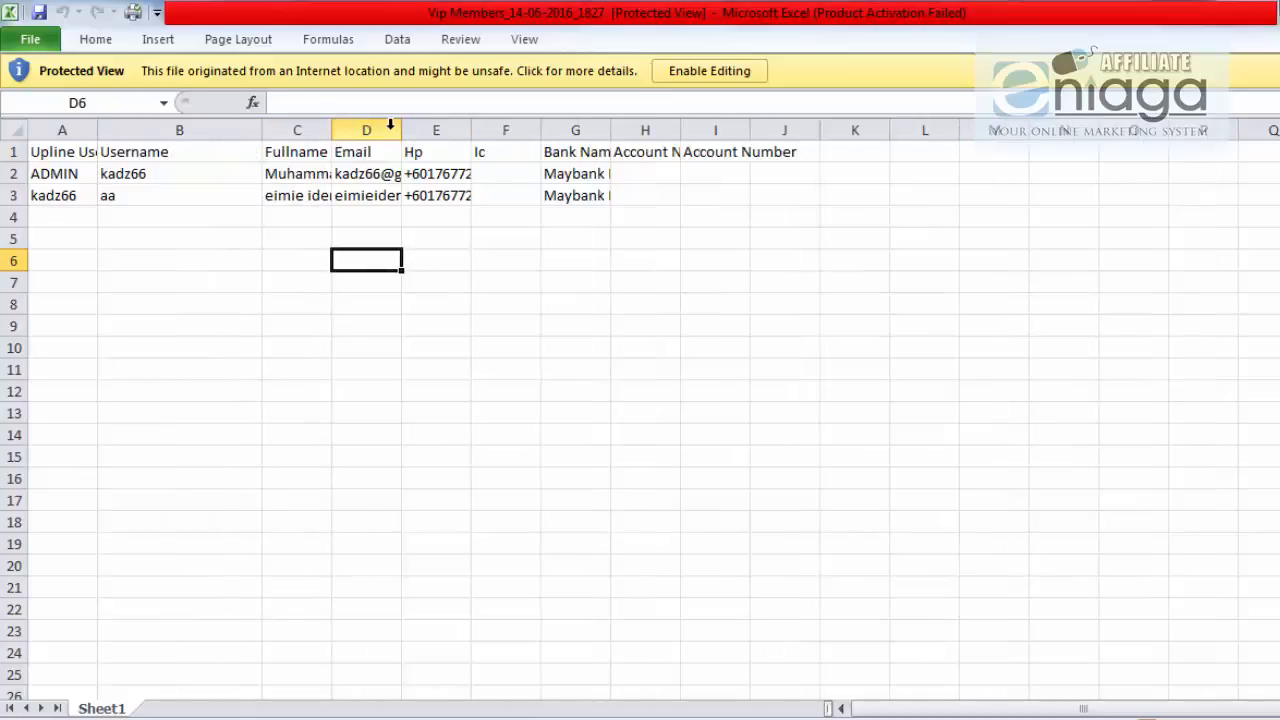
drag(402, 130, 749, 130)
drag(473, 130, 587, 129)
drag(332, 122, 577, 121)
Step: Widen the Upline Username column, check the Hp and email cells, and return to Chrome
drag(935, 151, 937, 210)
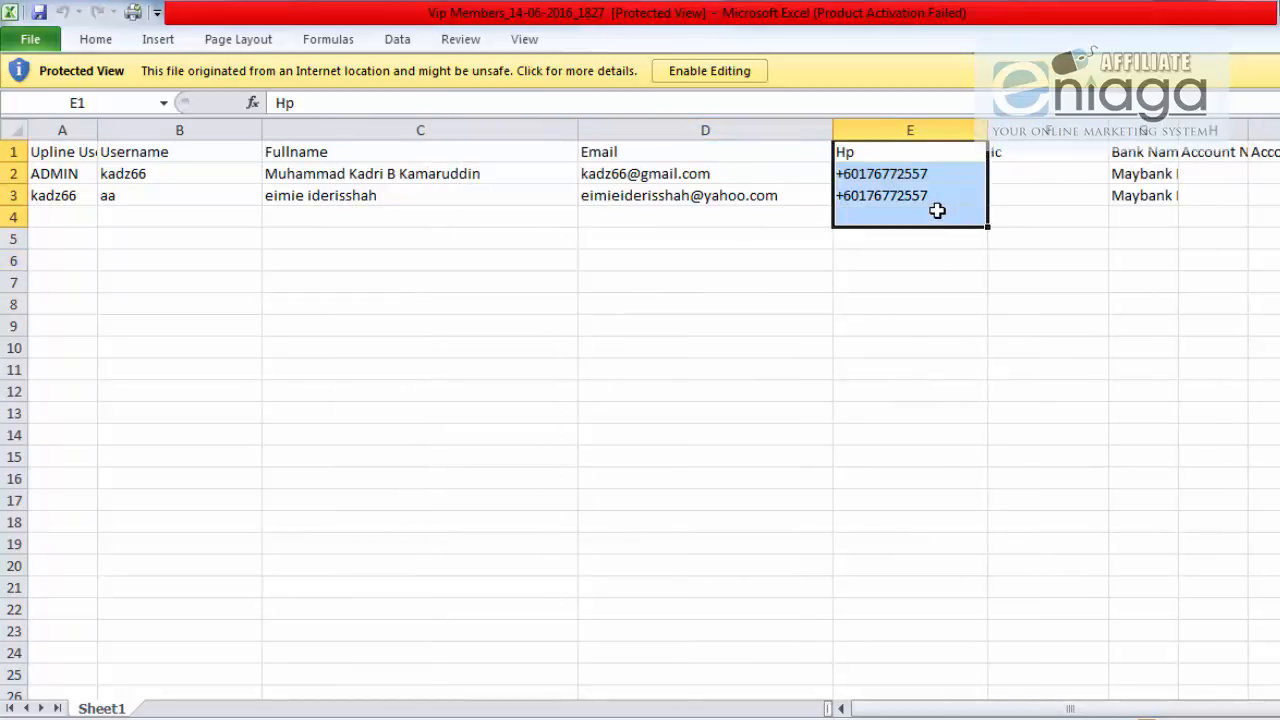
click(939, 212)
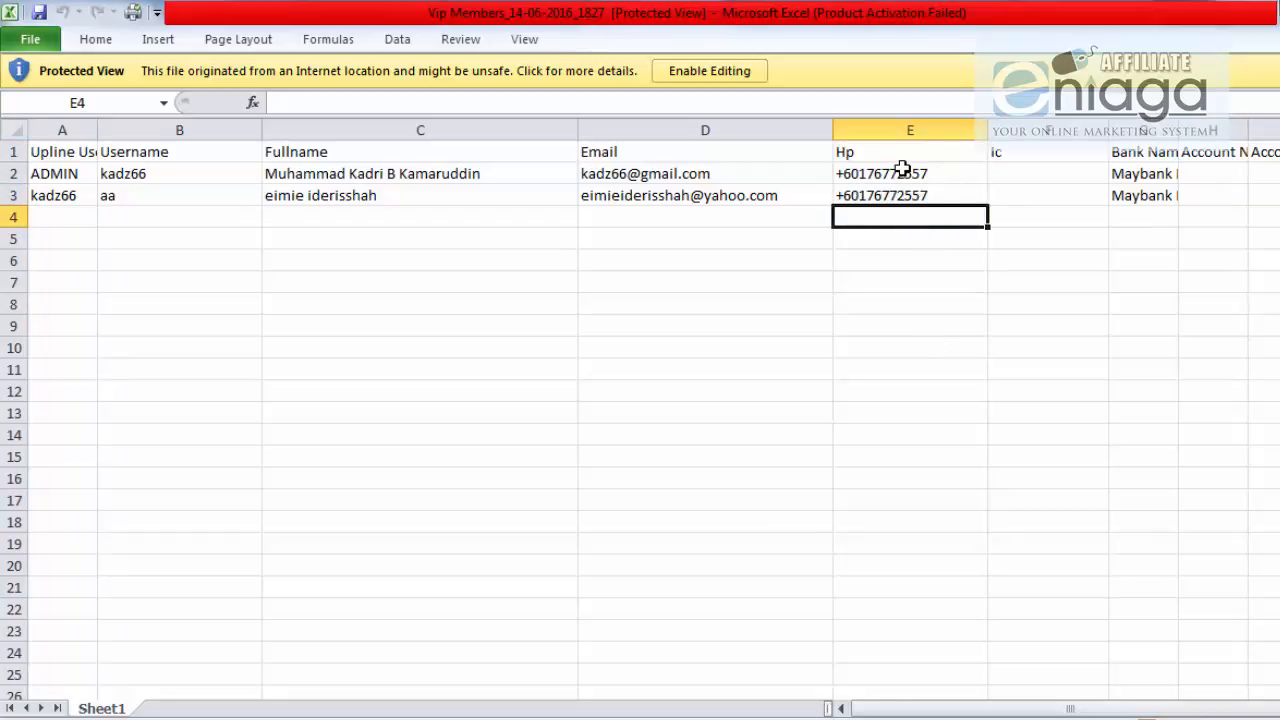
drag(651, 174, 660, 223)
drag(869, 165, 889, 244)
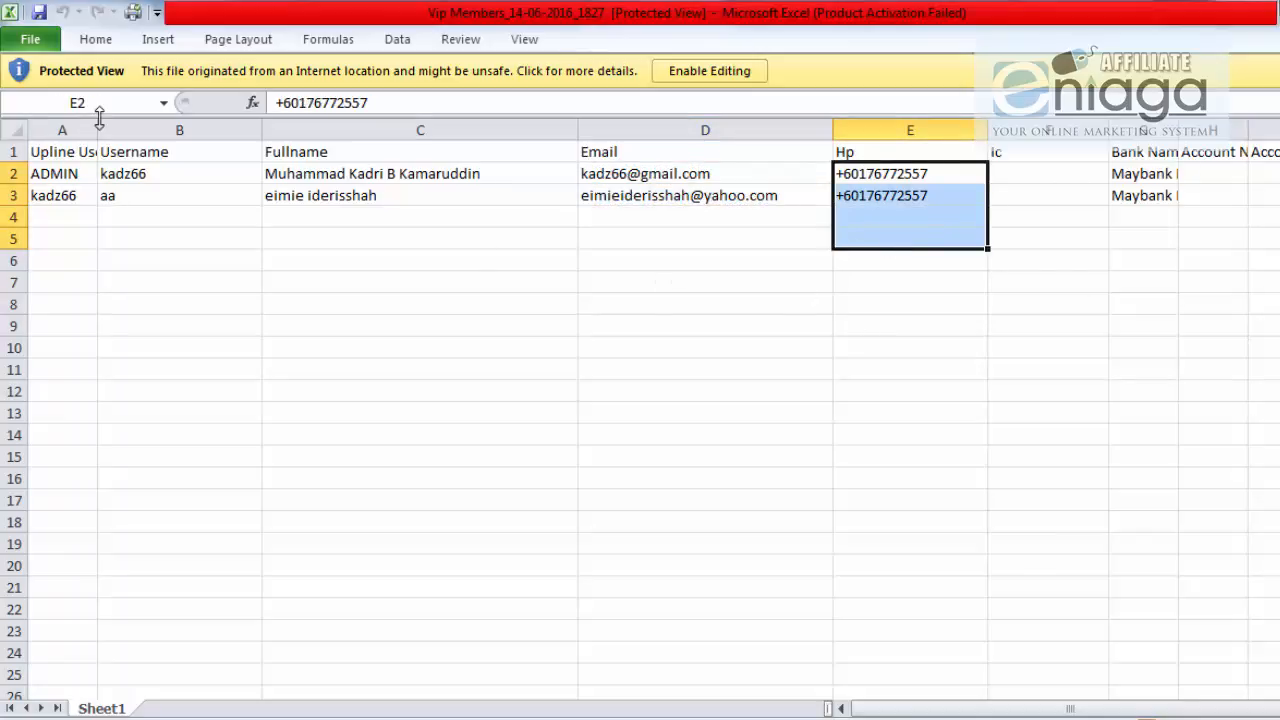
drag(99, 121, 251, 121)
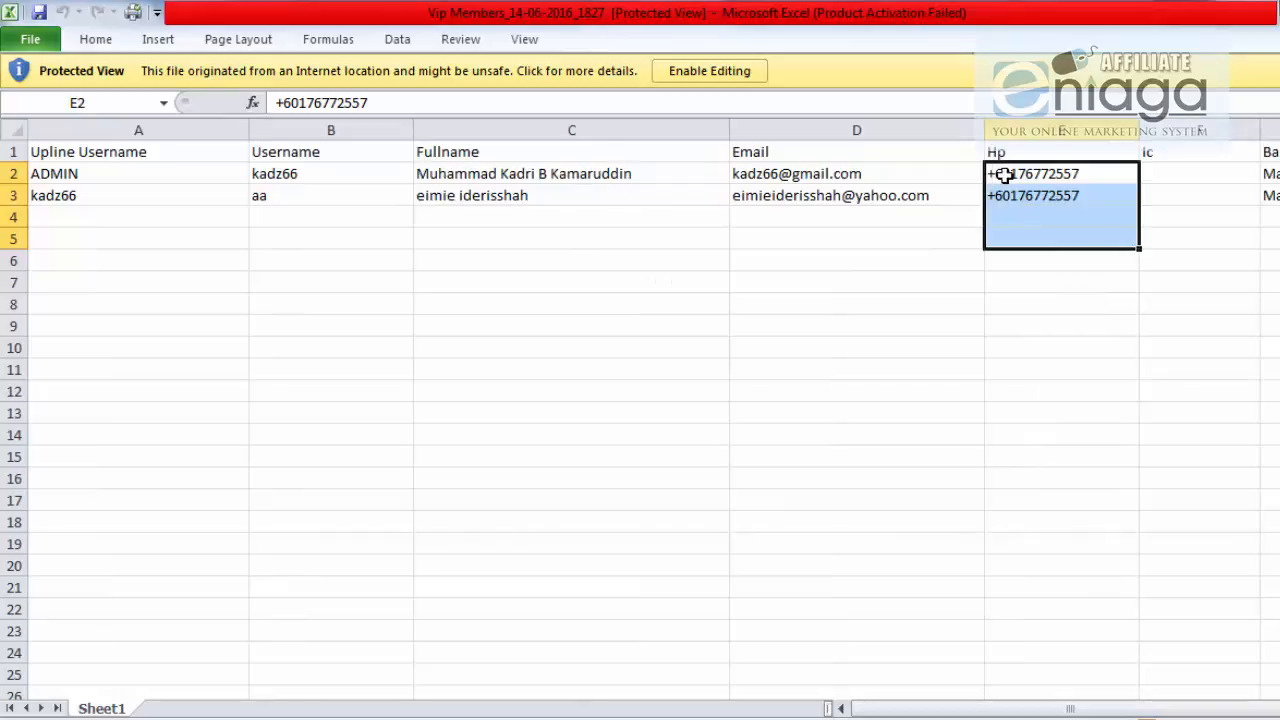
click(931, 176)
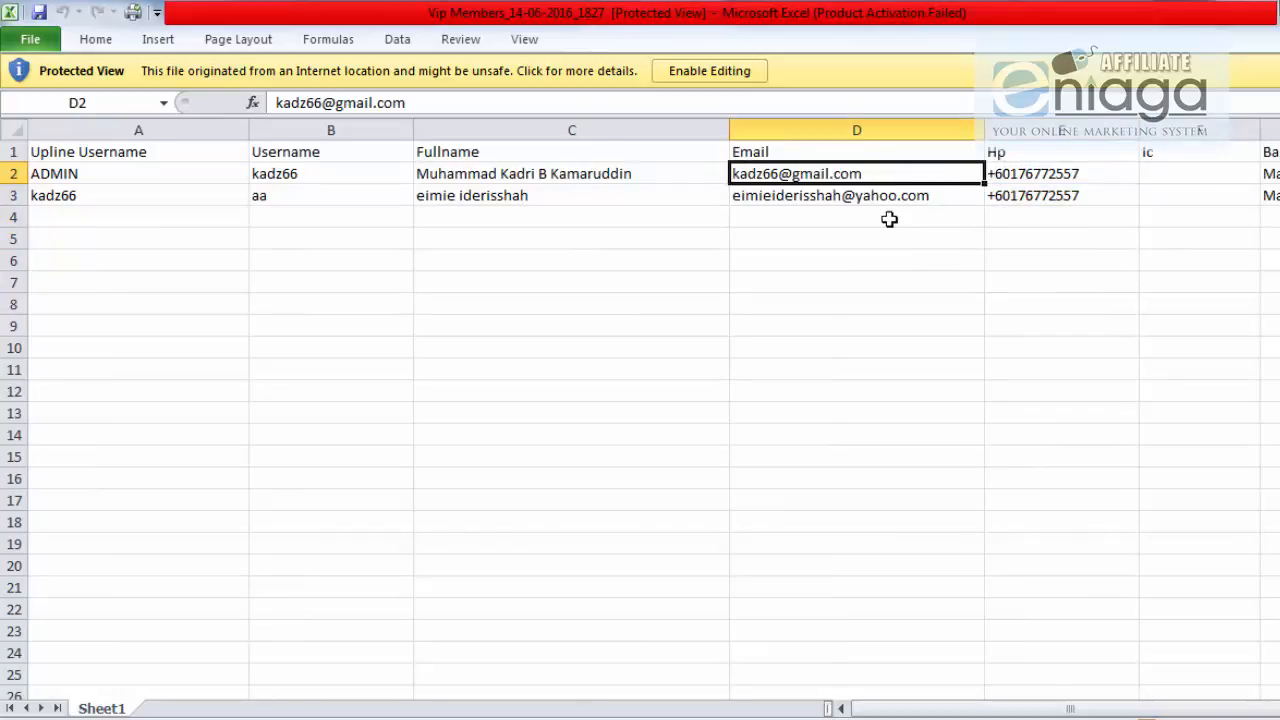
click(903, 194)
drag(1049, 174, 1051, 216)
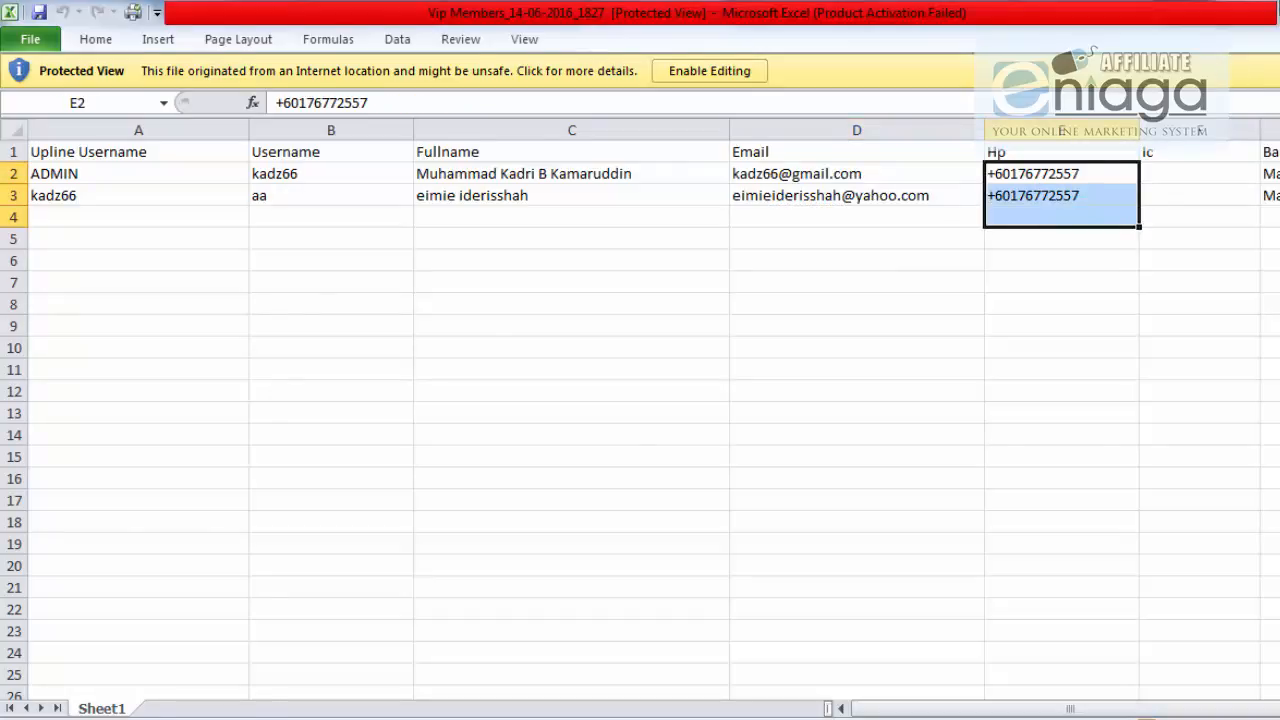
key(alt+Tab)
click(1271, 96)
Step: Log out of the admin account and log back in as member 'aa' with its password
click(1235, 138)
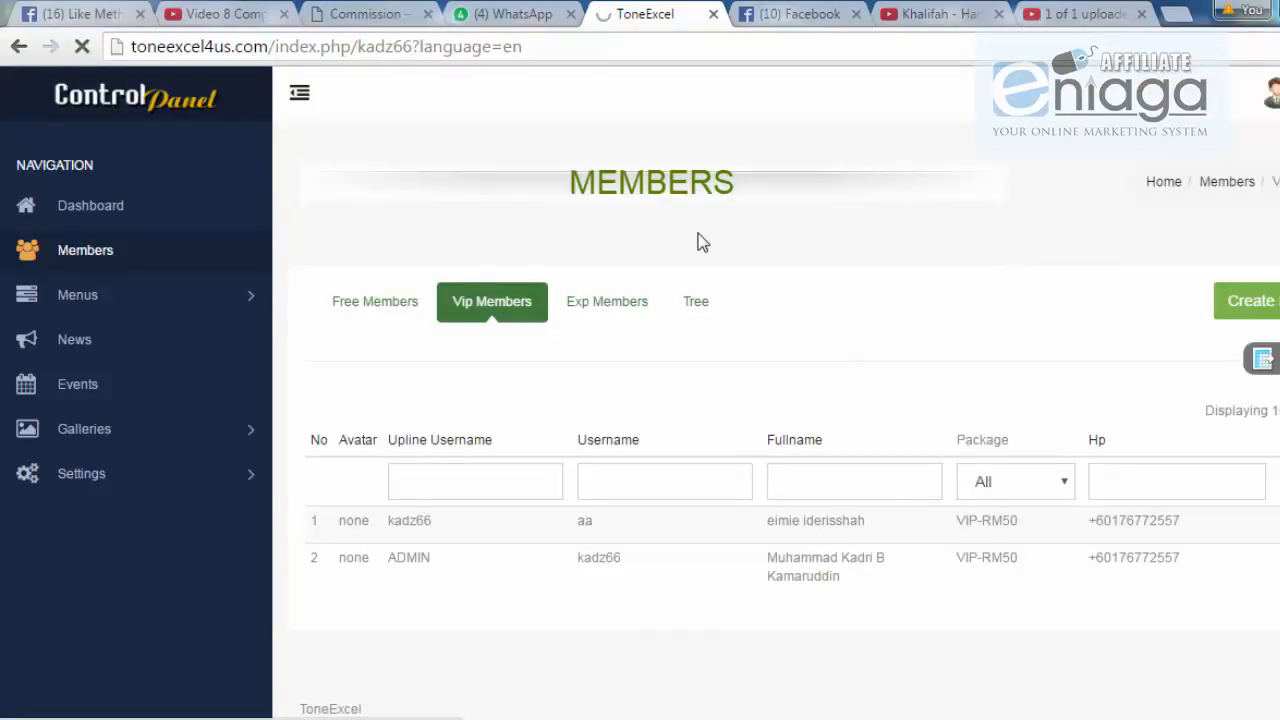
scroll(385, 240, down, 3)
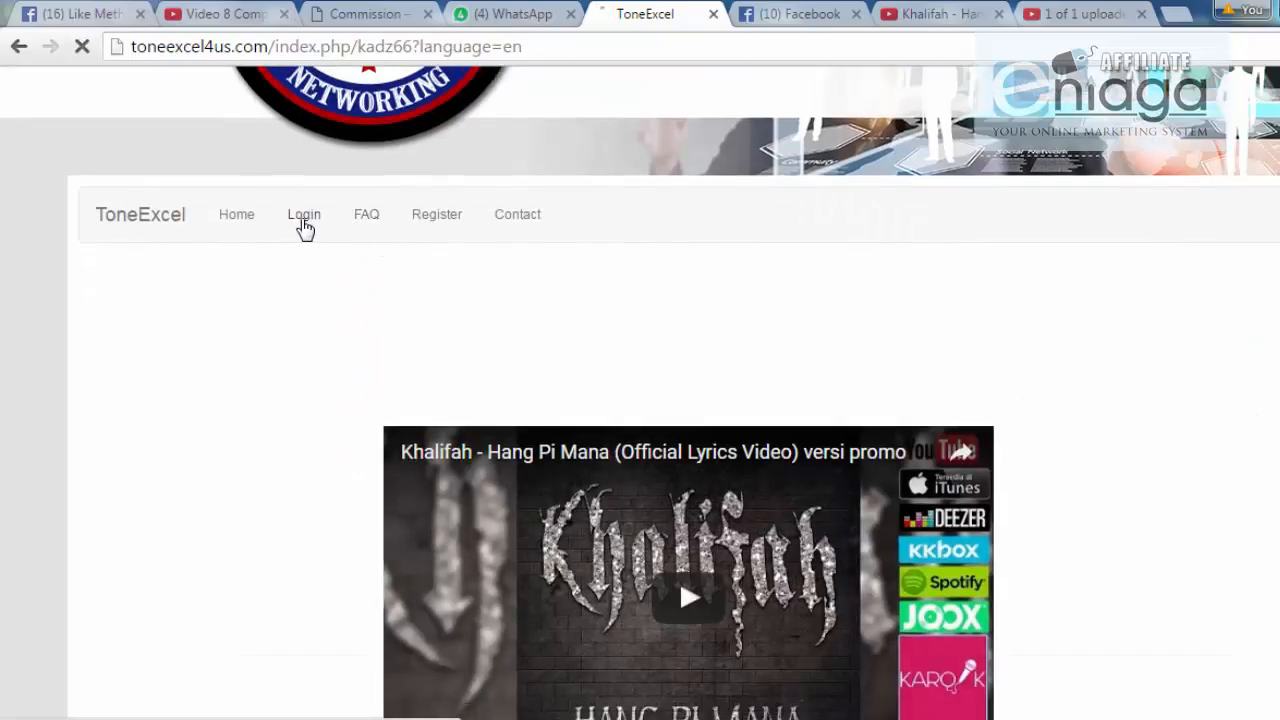
click(305, 228)
scroll(486, 449, down, 3)
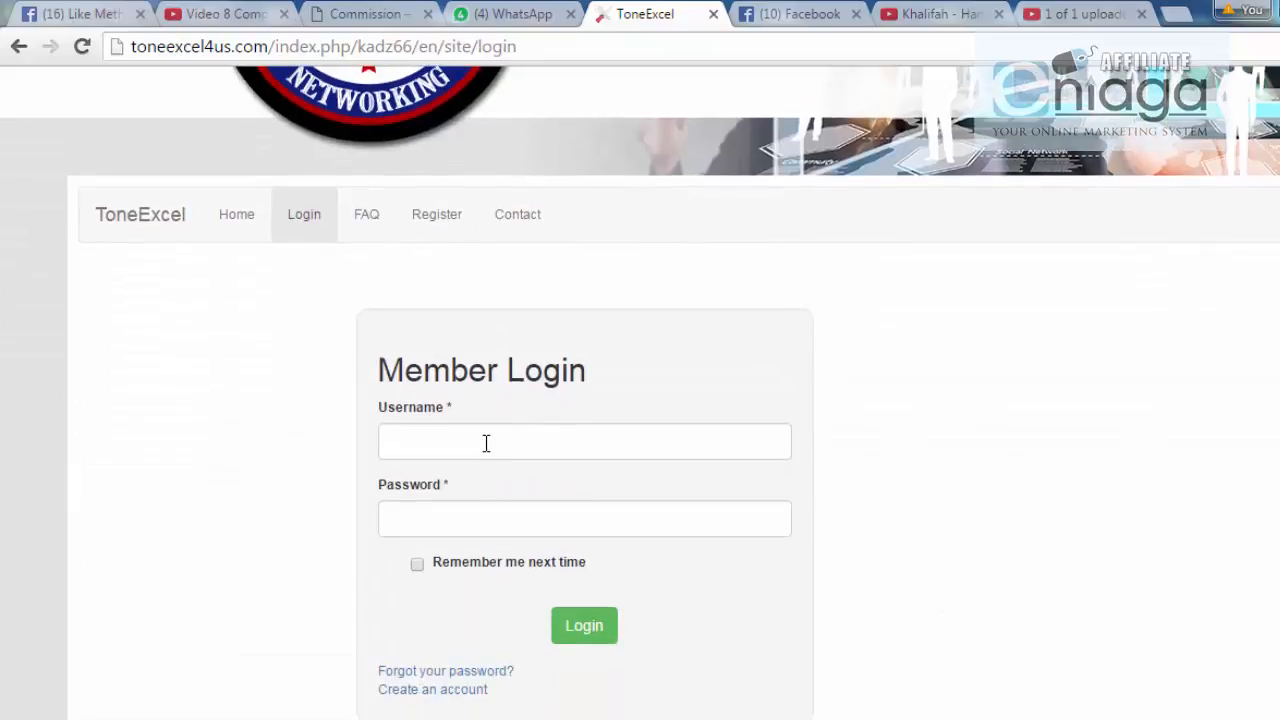
click(484, 445)
text(aa)
click(452, 478)
click(440, 512)
click(602, 635)
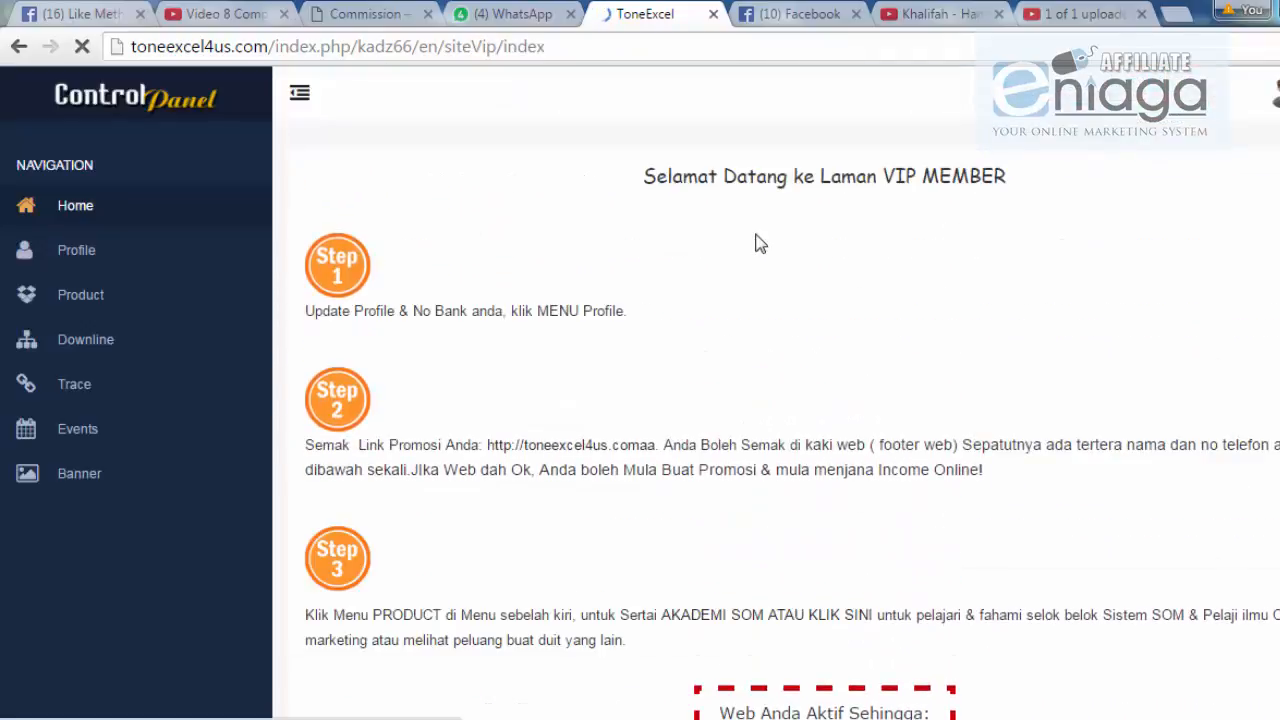
scroll(757, 243, down, 6)
scroll(760, 347, up, 4)
scroll(760, 347, up, 3)
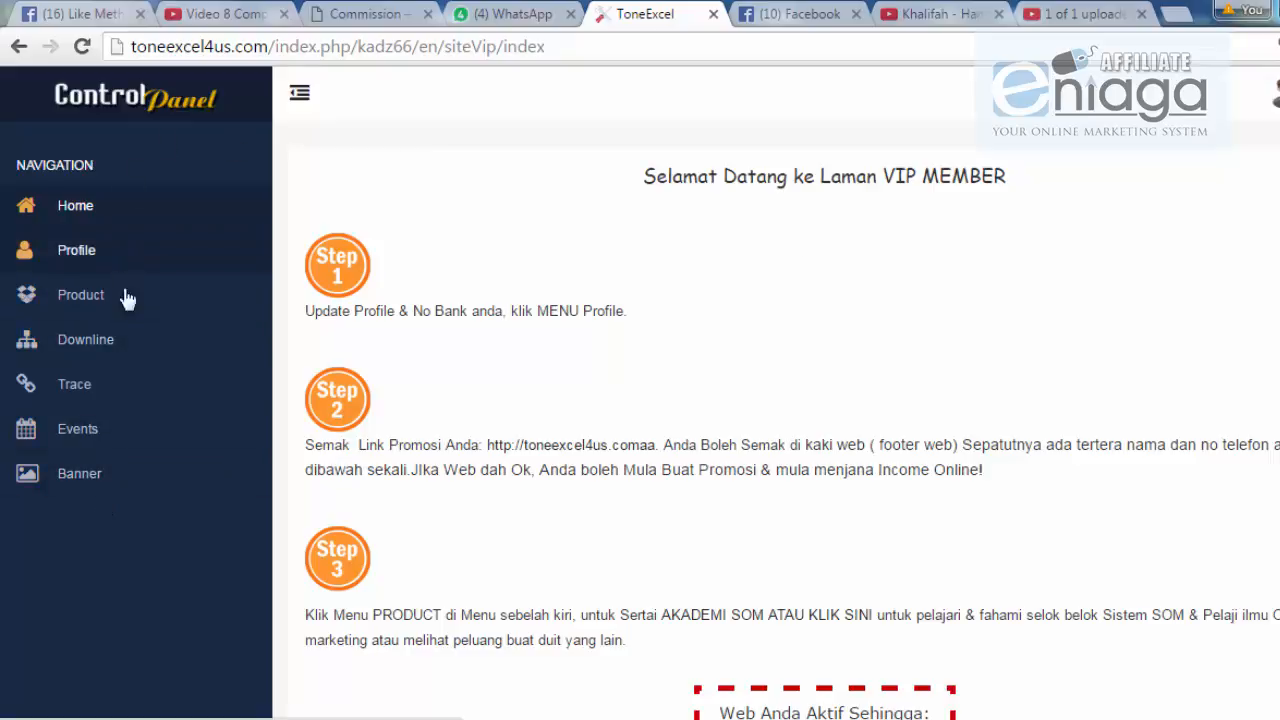
scroll(723, 349, down, 1)
scroll(770, 405, down, 1)
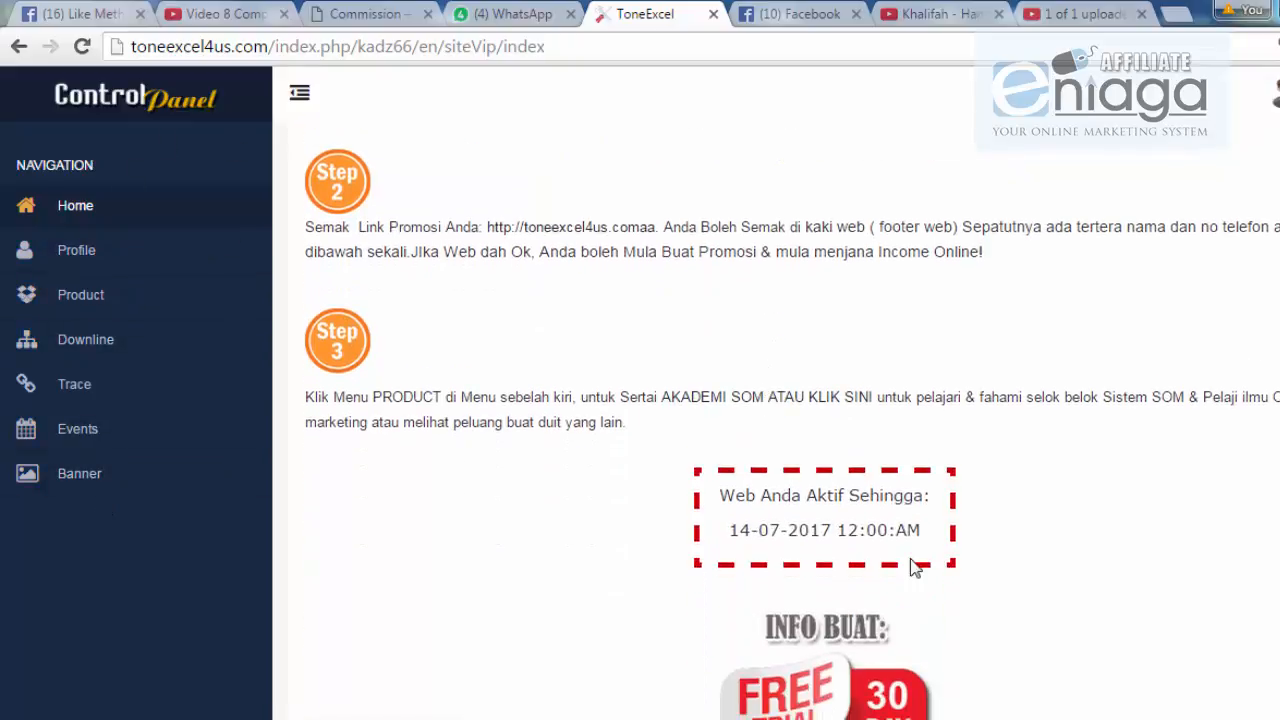
drag(714, 526, 966, 526)
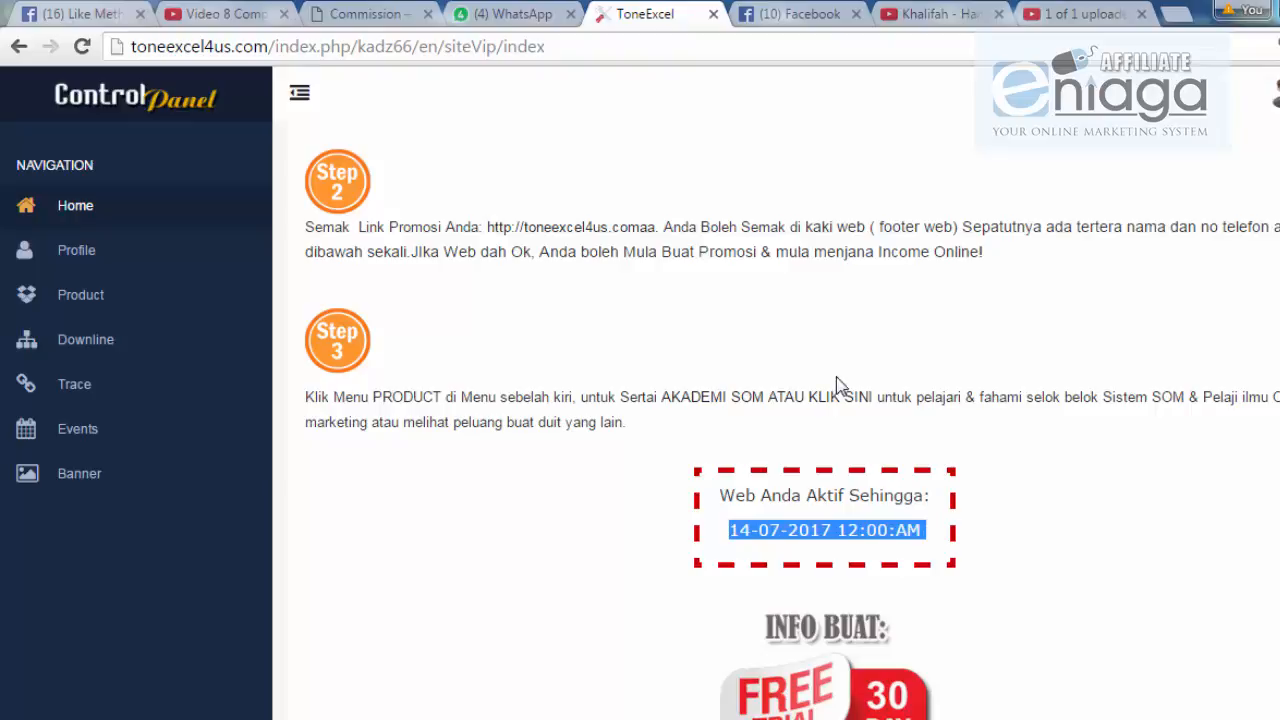
scroll(830, 378, up, 2)
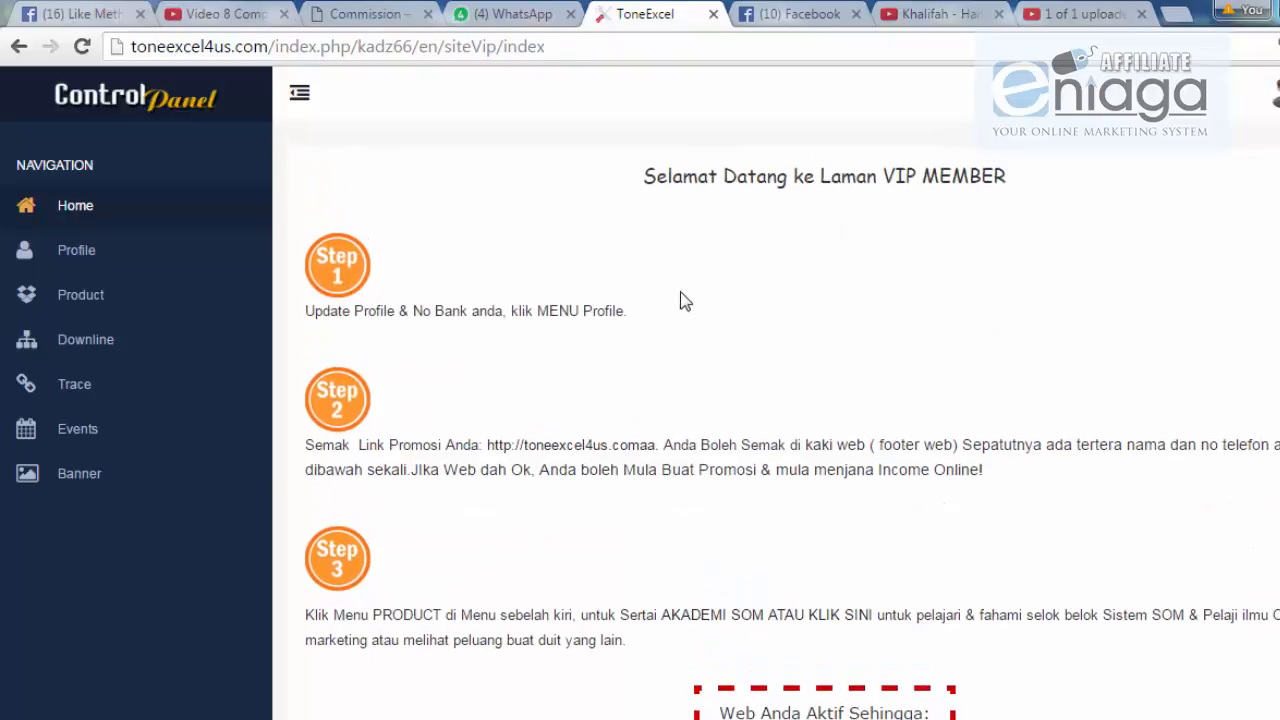